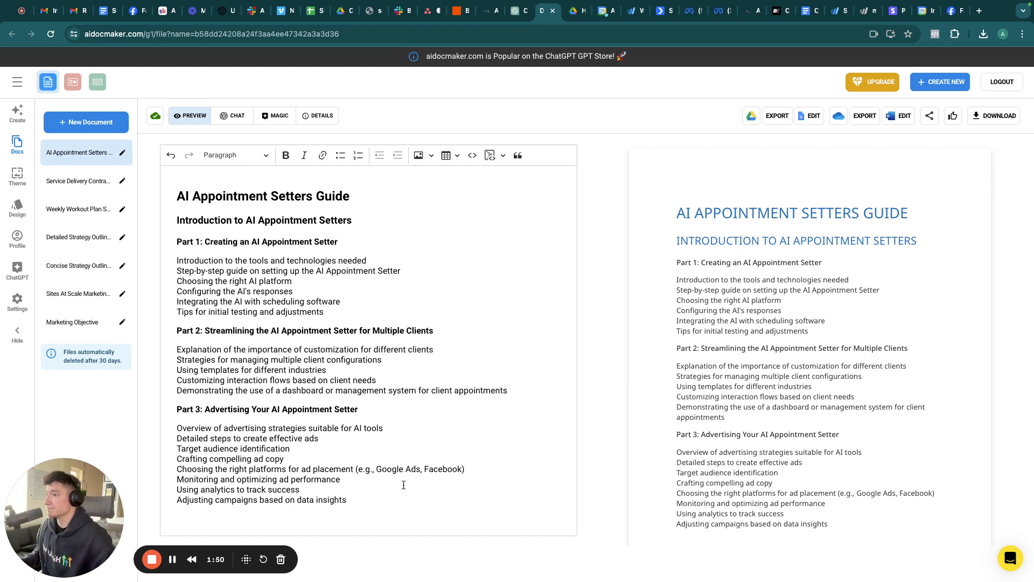
# Step: Switch to the GoHighLevel tab showing the AI workflow folder's Conversational AI workflow
pyautogui.click(172, 561)
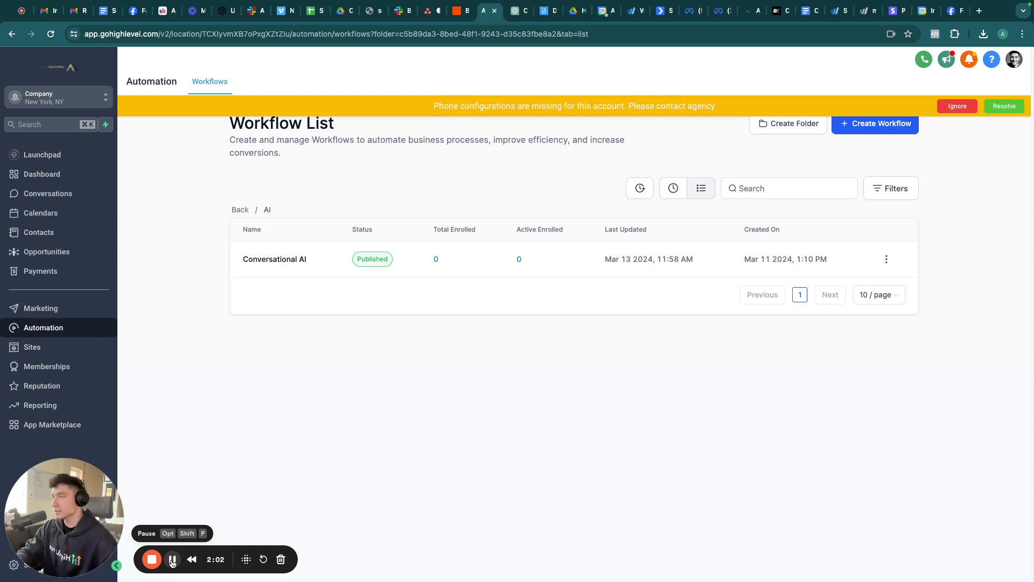
pyautogui.click(86, 101)
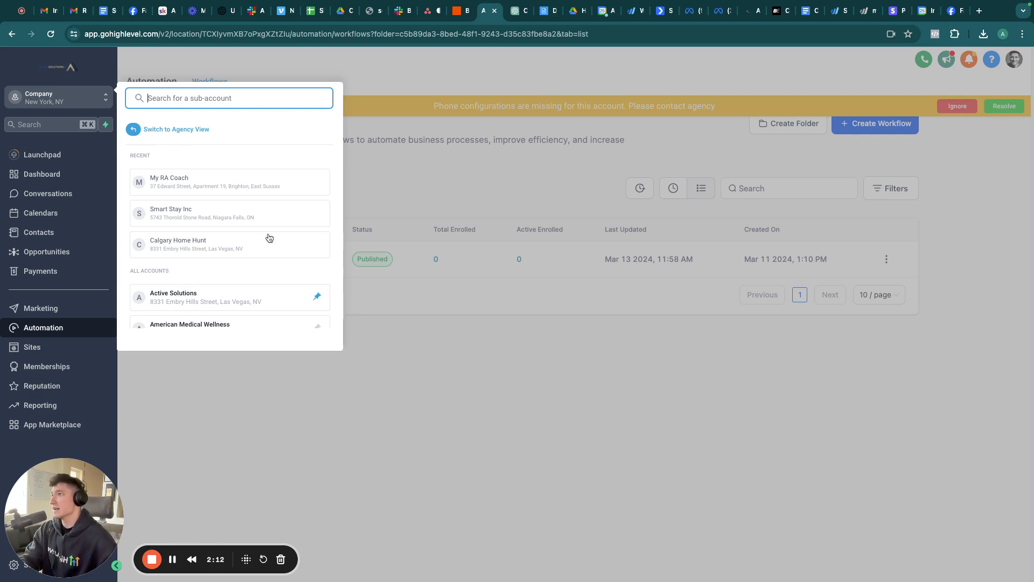
pyautogui.scroll(-5, 230, 248)
pyautogui.scroll(-2, 231, 248)
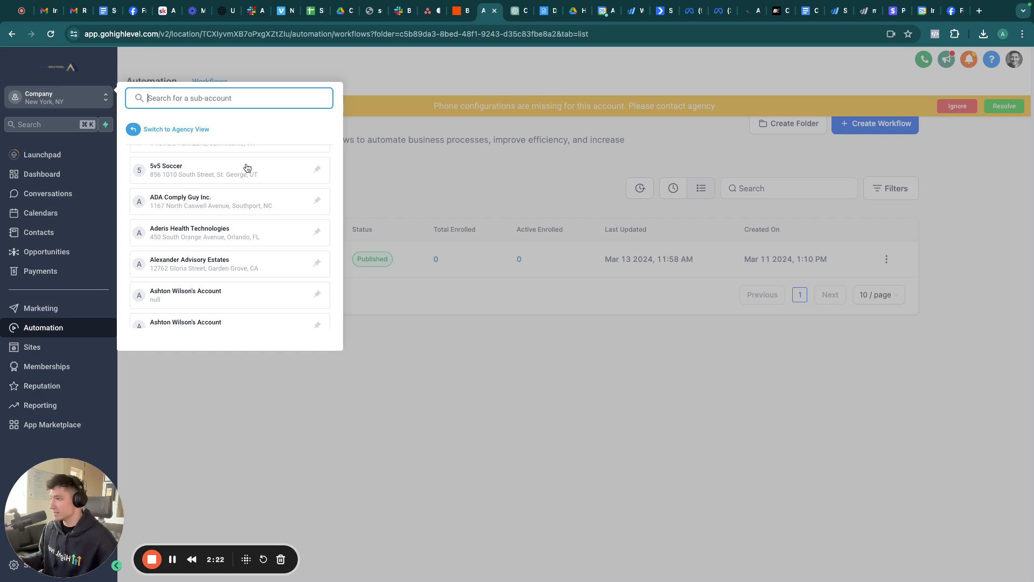
pyautogui.click(345, 468)
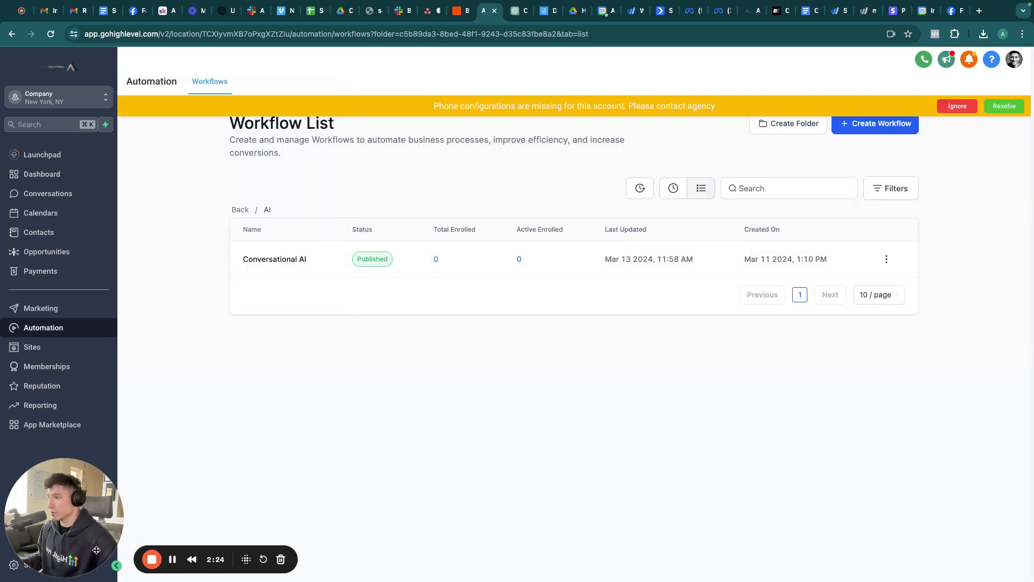
pyautogui.moveTo(175, 561); pyautogui.dragTo(286, 530)
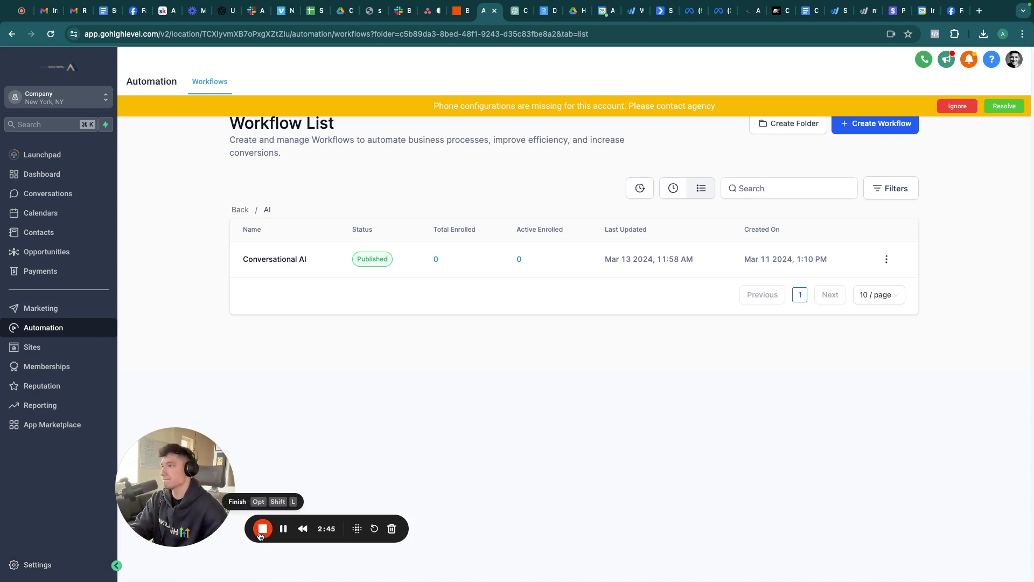
# Step: Open Settings > Custom Values > Folders and show the Conversational AI folder's eight values
pyautogui.click(21, 563)
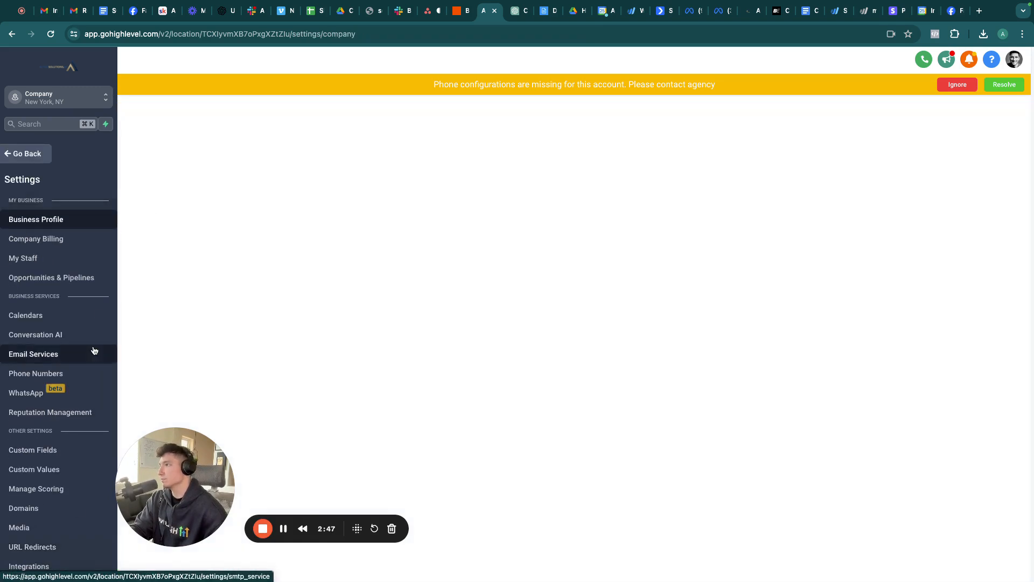
pyautogui.scroll(-1, 93, 350)
pyautogui.scroll(-2, 93, 350)
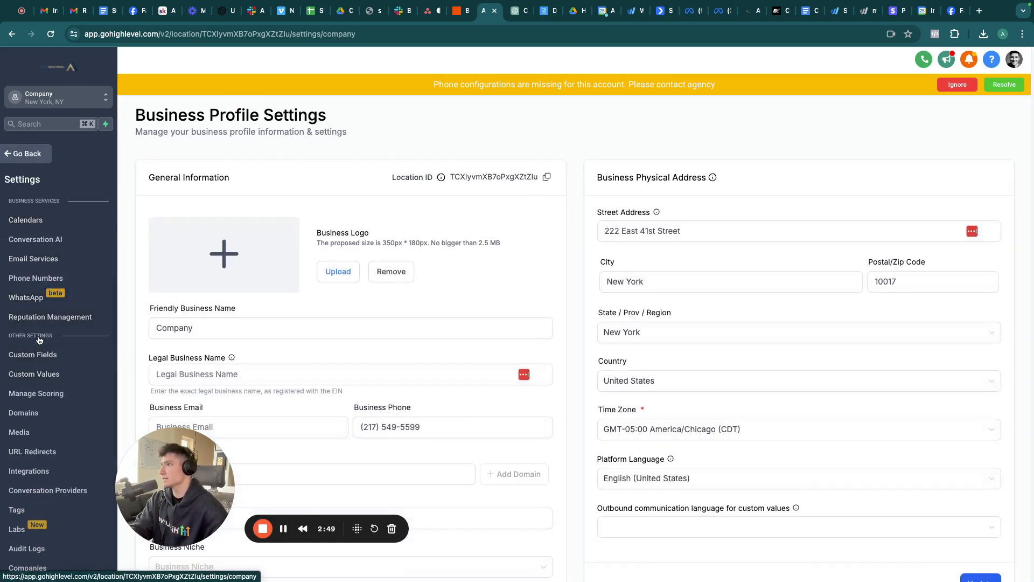
pyautogui.click(41, 373)
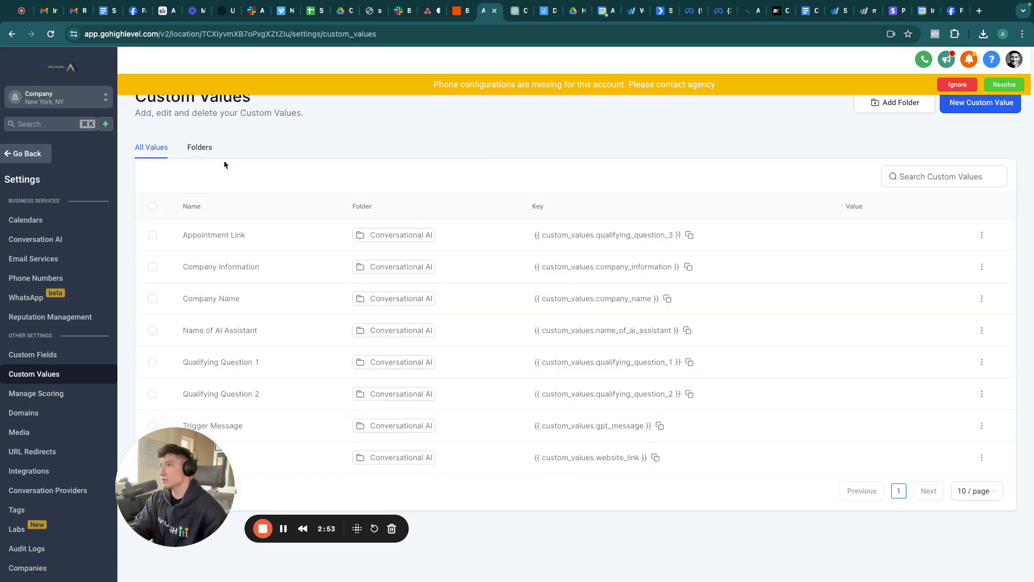
pyautogui.click(200, 147)
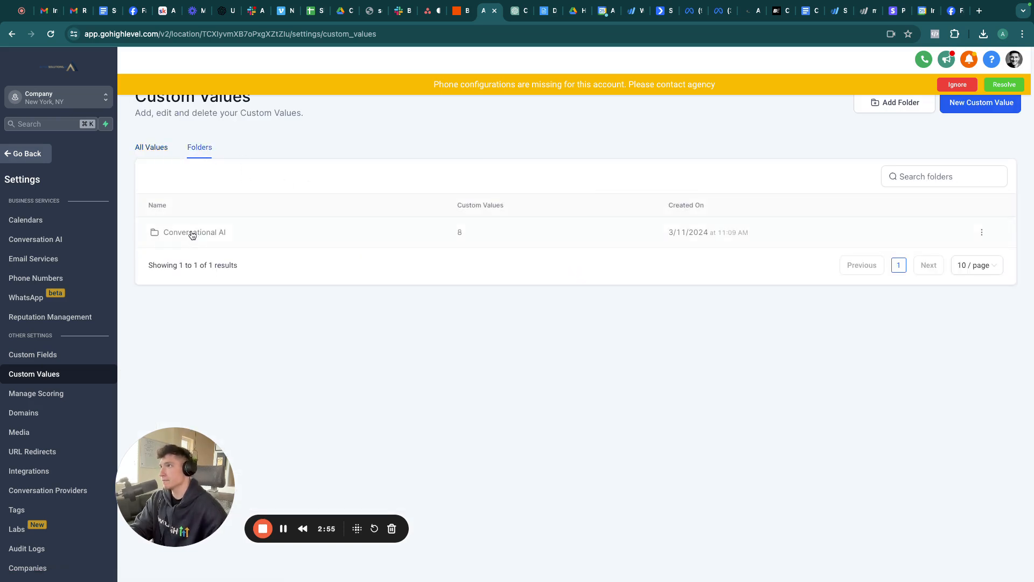
pyautogui.click(193, 232)
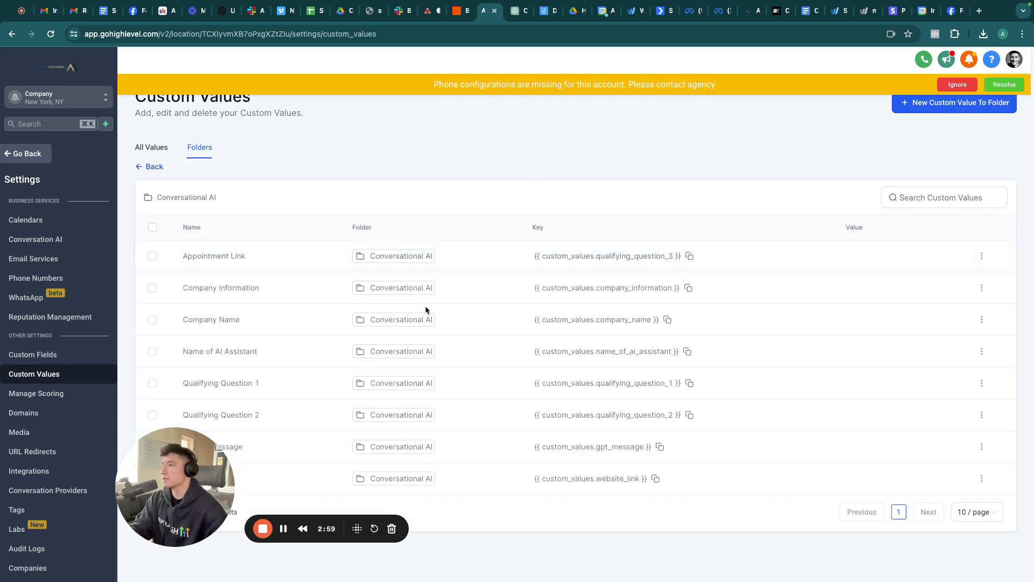
# Step: Go back from custom values to the Automation Workflow List at Home
pyautogui.moveTo(163, 477); pyautogui.dragTo(61, 501)
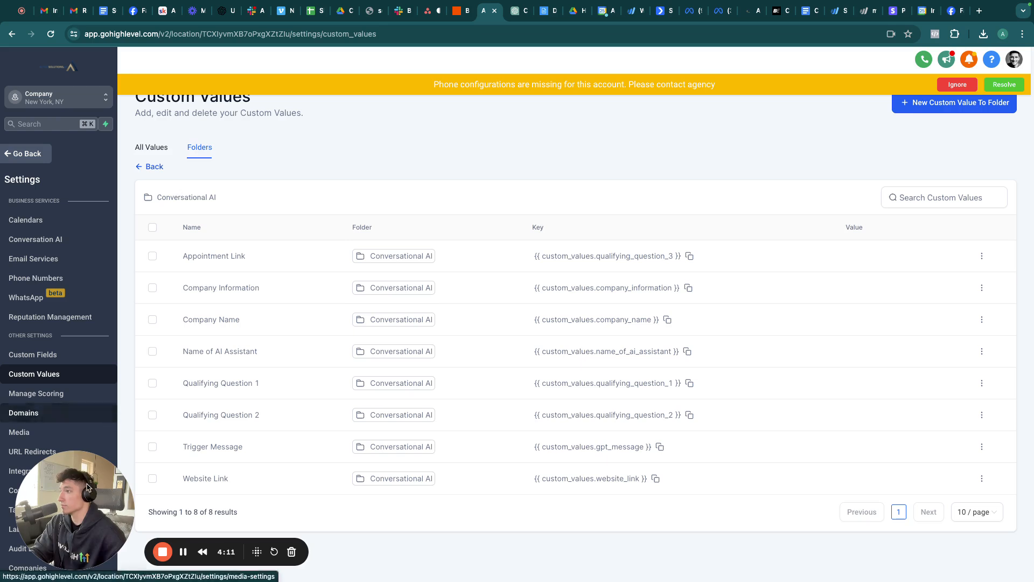
pyautogui.moveTo(84, 502)
pyautogui.mouseDown()
pyautogui.moveTo(171, 502)
pyautogui.moveTo(56, 501)
pyautogui.moveTo(68, 491)
pyautogui.mouseUp()
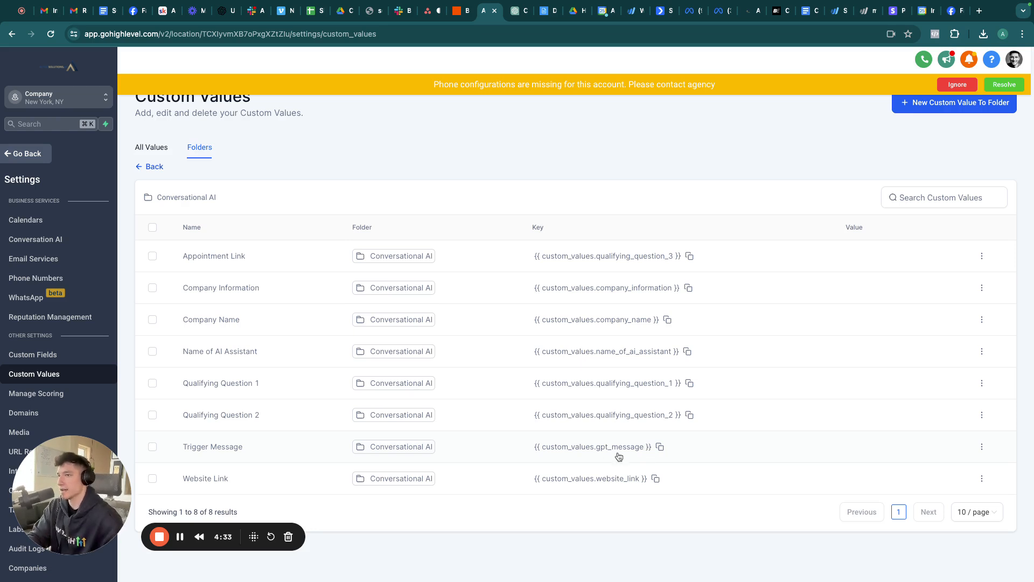
pyautogui.moveTo(73, 486); pyautogui.dragTo(125, 484)
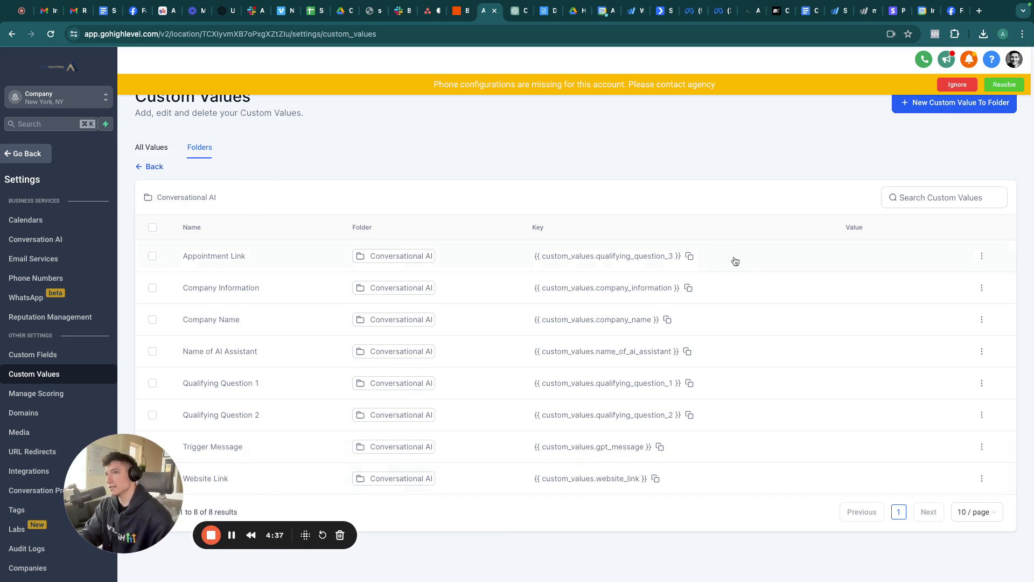
pyautogui.moveTo(139, 501); pyautogui.dragTo(195, 490)
pyautogui.click(23, 153)
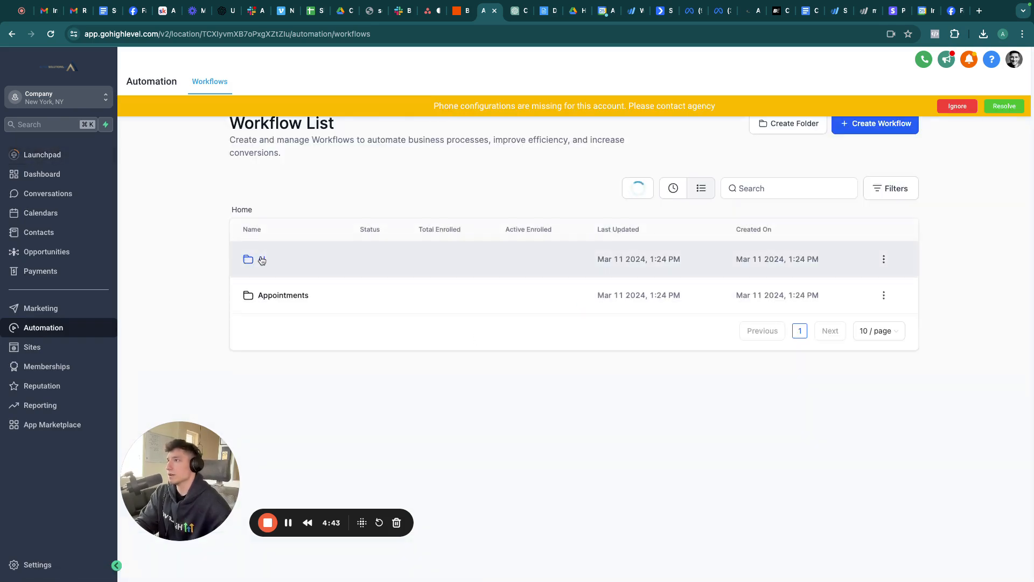
# Step: Open the Conversational AI workflow from the AI folder and pan across its flow
pyautogui.click(262, 259)
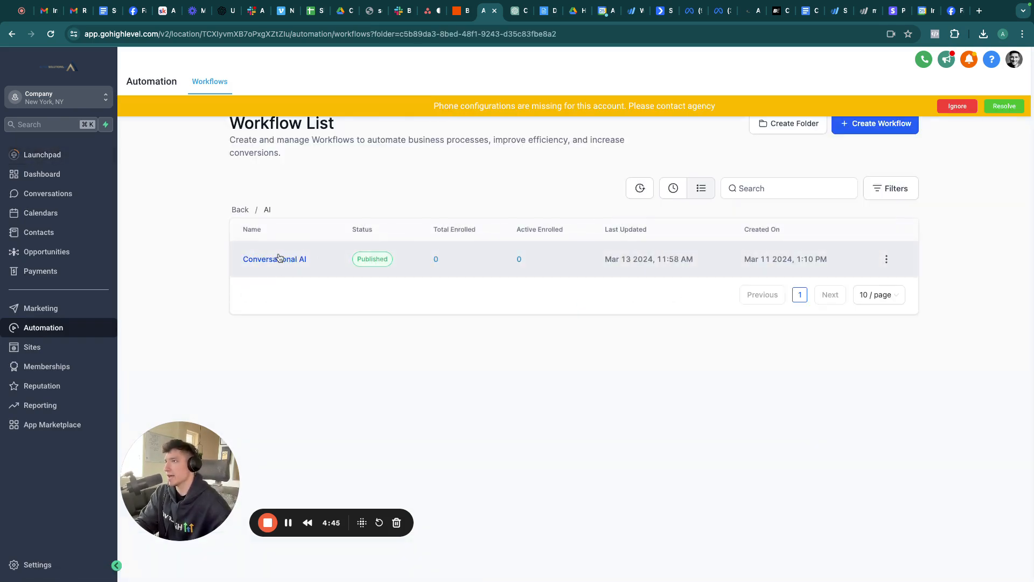
pyautogui.click(279, 258)
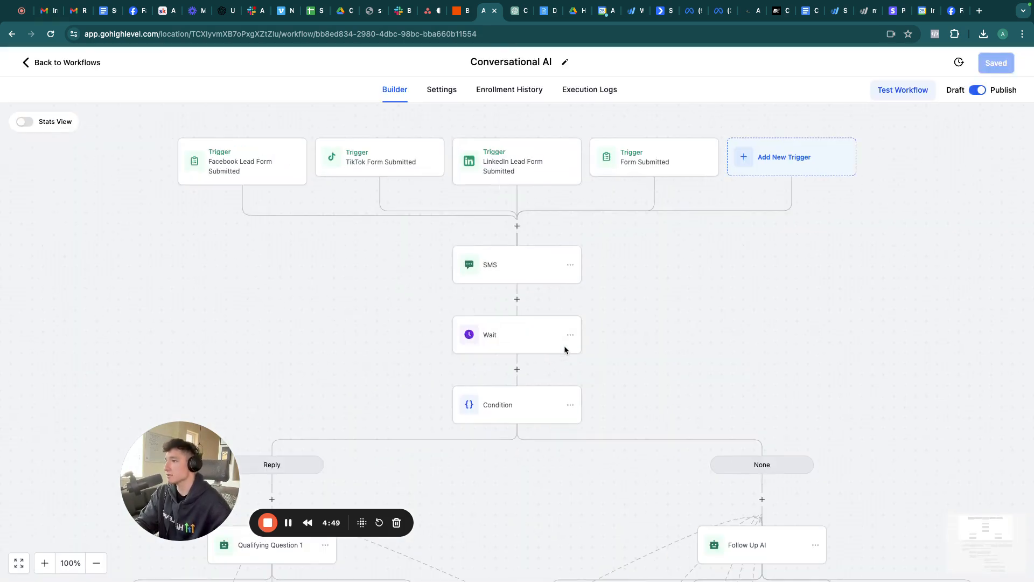
pyautogui.scroll(-1, 634, 307)
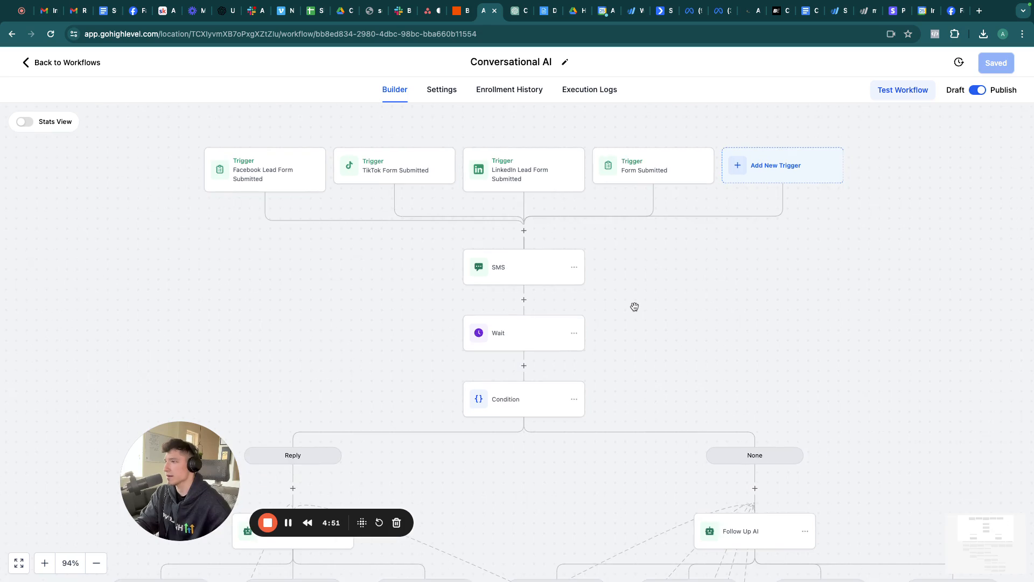
pyautogui.scroll(-5, 633, 307)
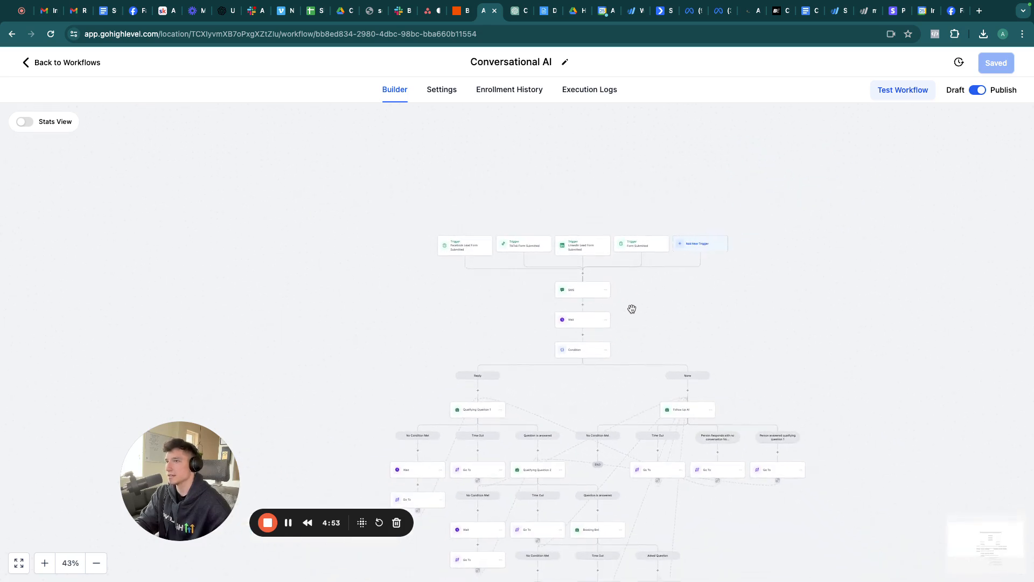
pyautogui.scroll(-5, 631, 308)
pyautogui.hscroll(4, 632, 308)
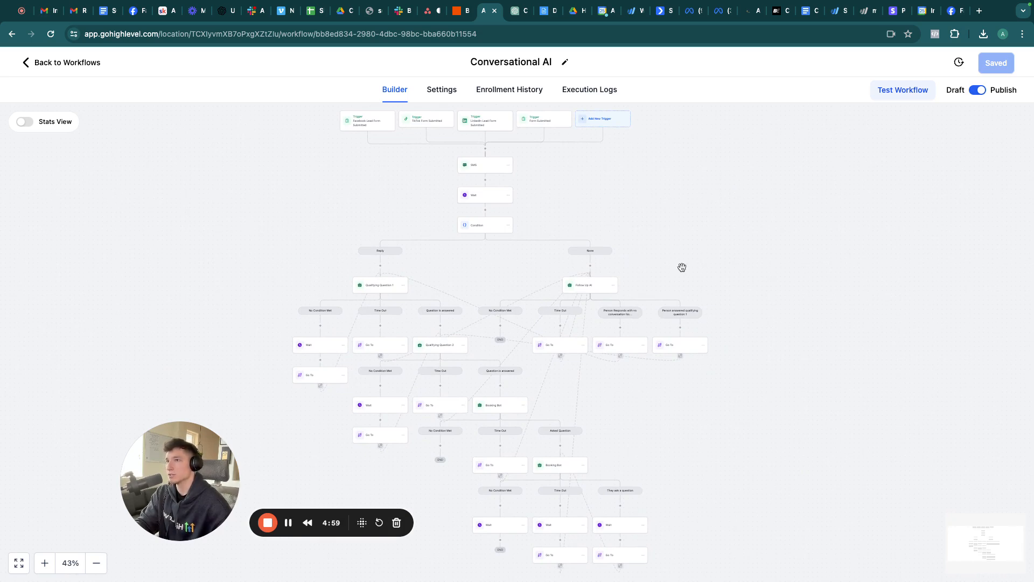
pyautogui.scroll(4, 681, 268)
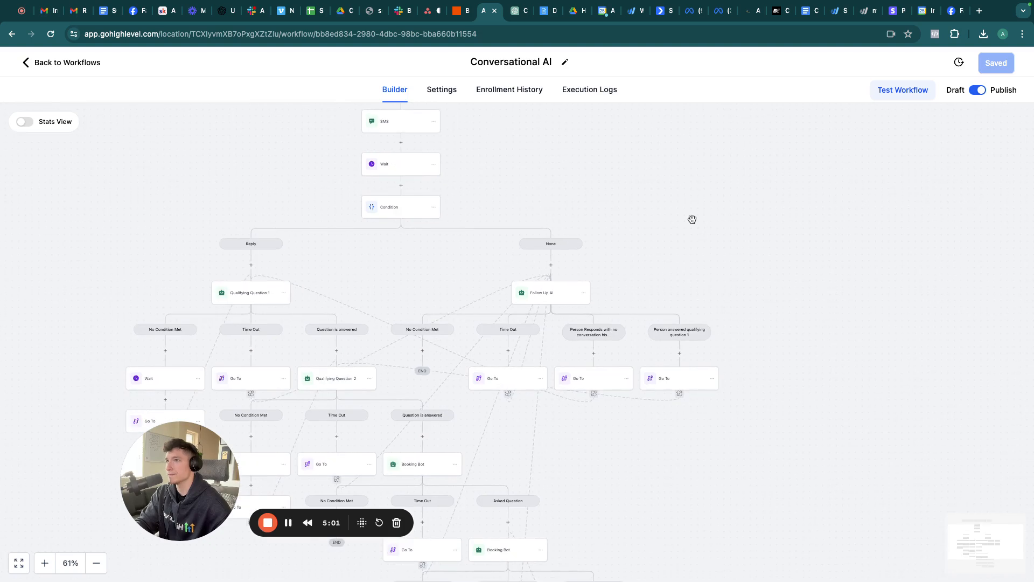
pyautogui.hscroll(-3, 678, 217)
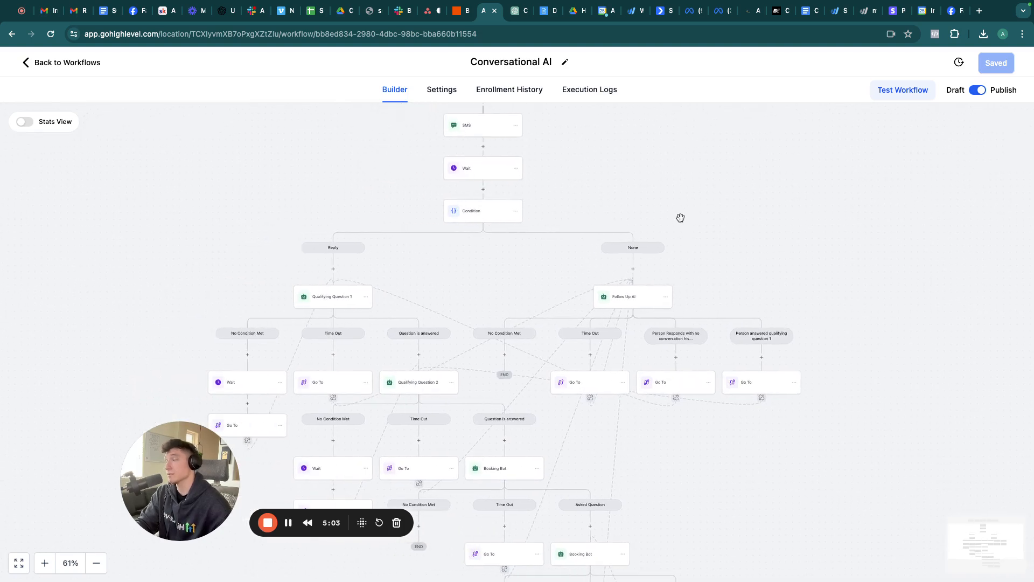
# Step: Inspect the Wait step's settings: Contact Reply over SMS with a 1-day timeout
pyautogui.scroll(3, 681, 218)
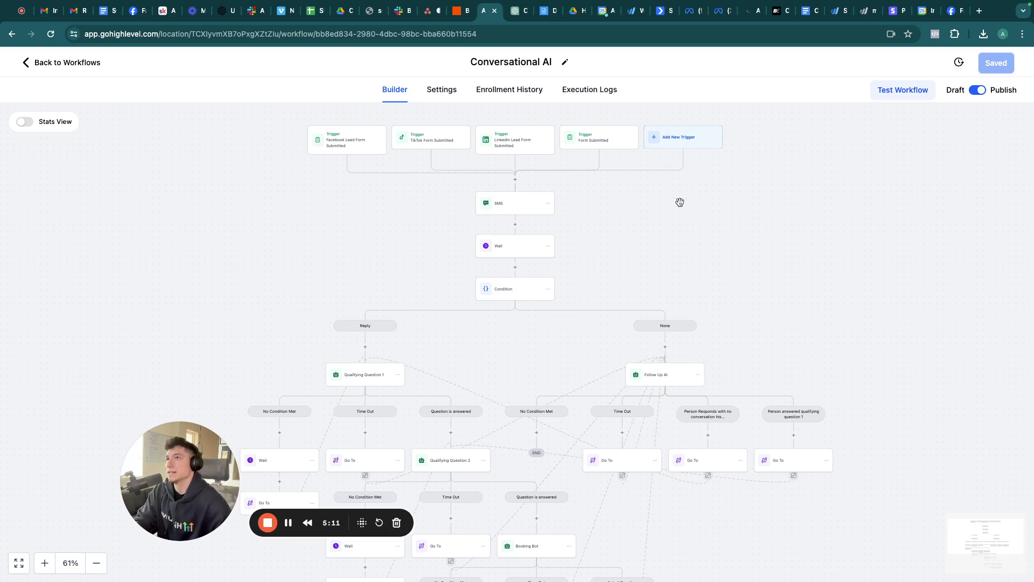
pyautogui.scroll(-1, 691, 223)
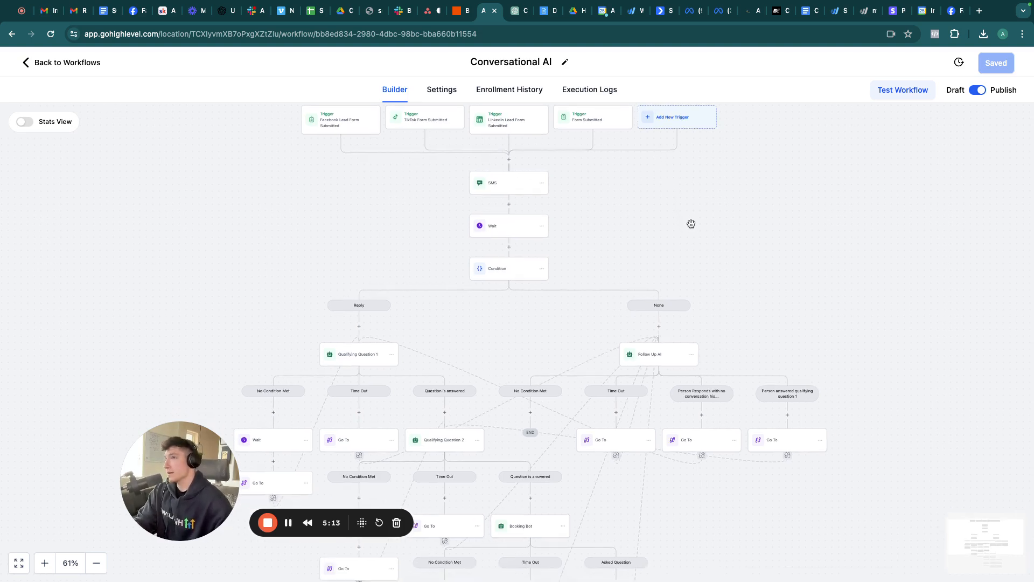
pyautogui.scroll(1, 691, 224)
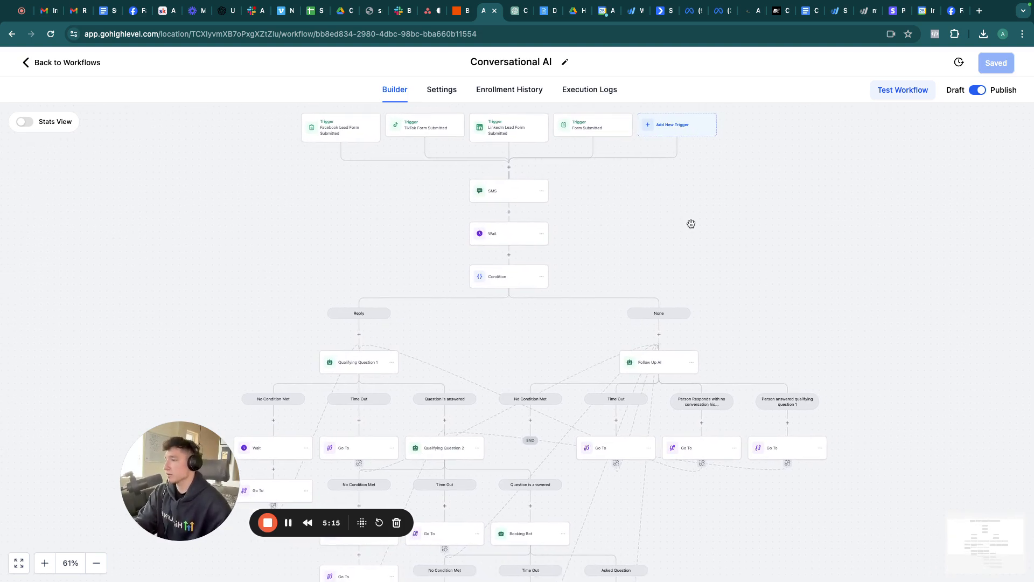
pyautogui.scroll(-1, 691, 223)
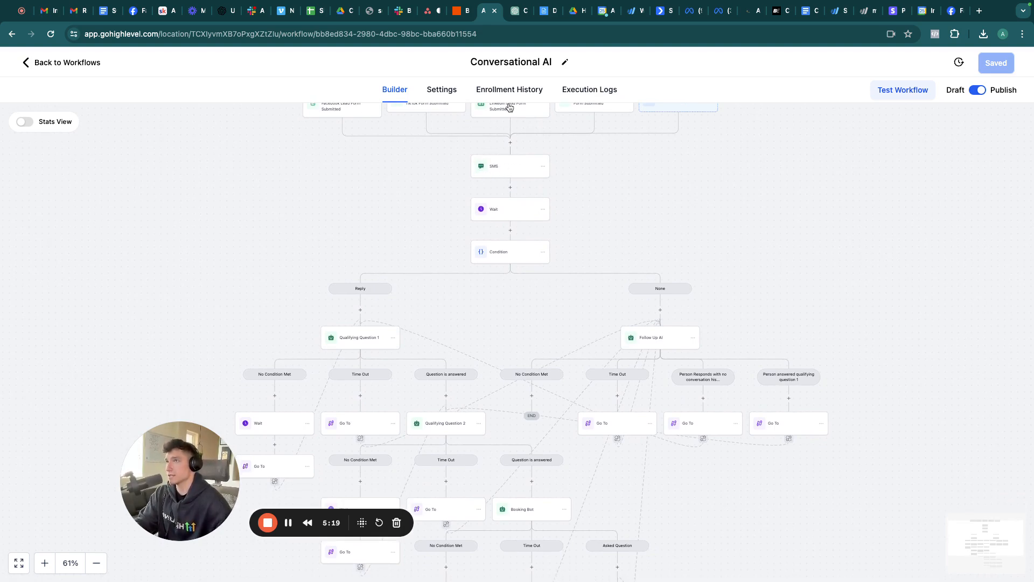
pyautogui.click(500, 211)
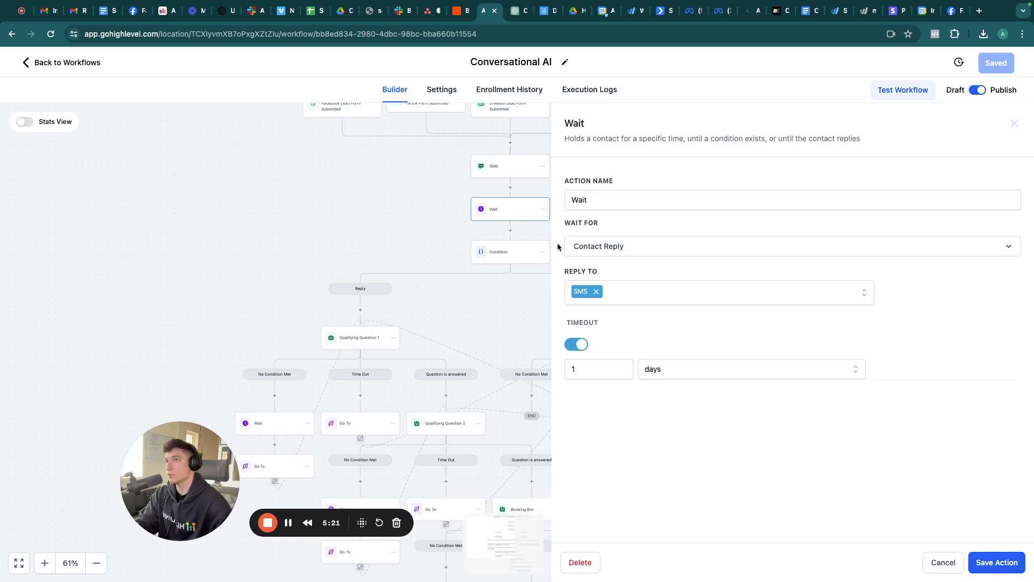
# Step: Close the Wait step settings and open the Condition step's branches
pyautogui.click(1014, 124)
pyautogui.scroll(-2, 520, 280)
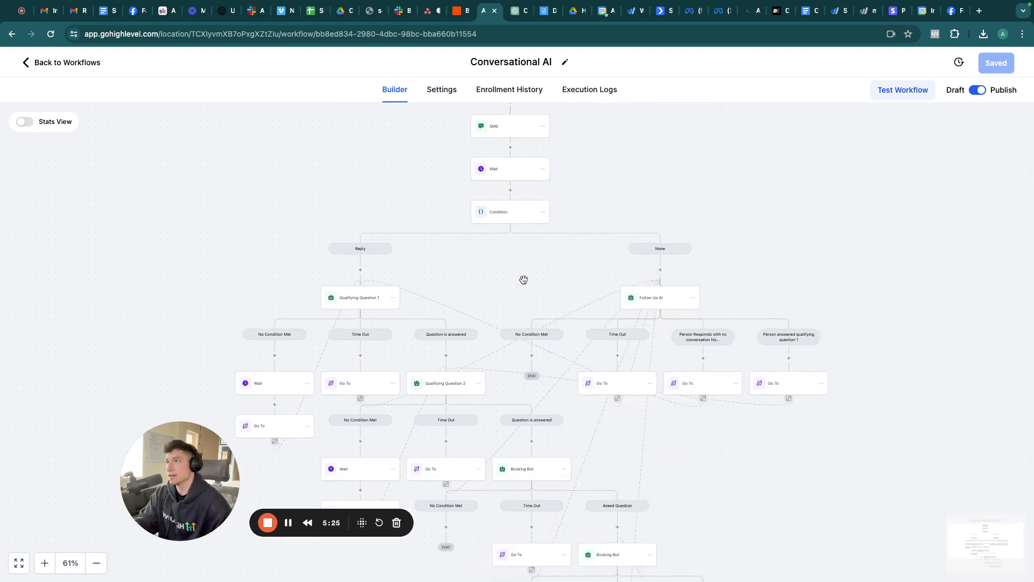
pyautogui.click(513, 213)
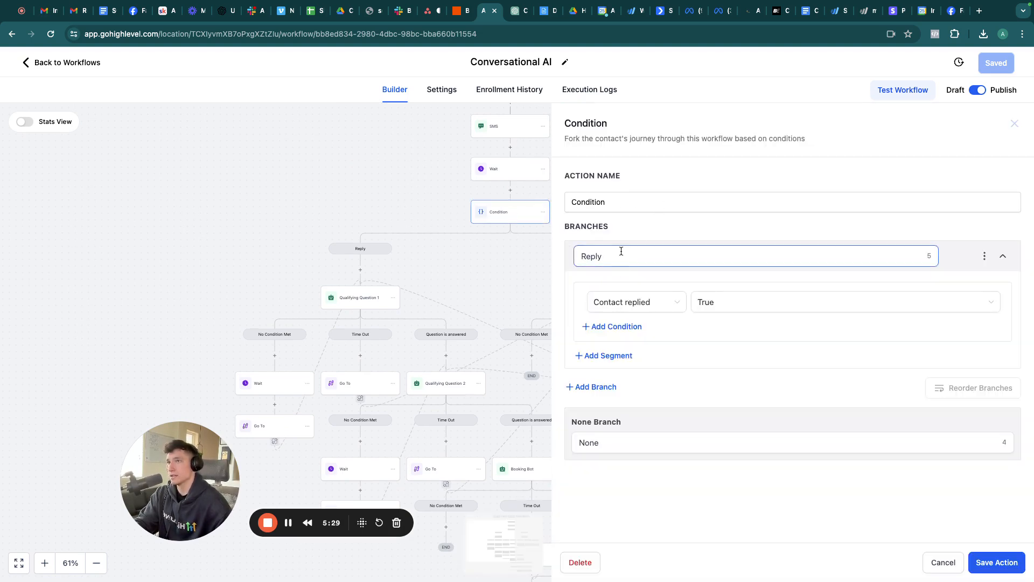
# Step: Draft a Contact Reply 'Contact replied' branch, then cancel to discard the condition edits
pyautogui.click(597, 387)
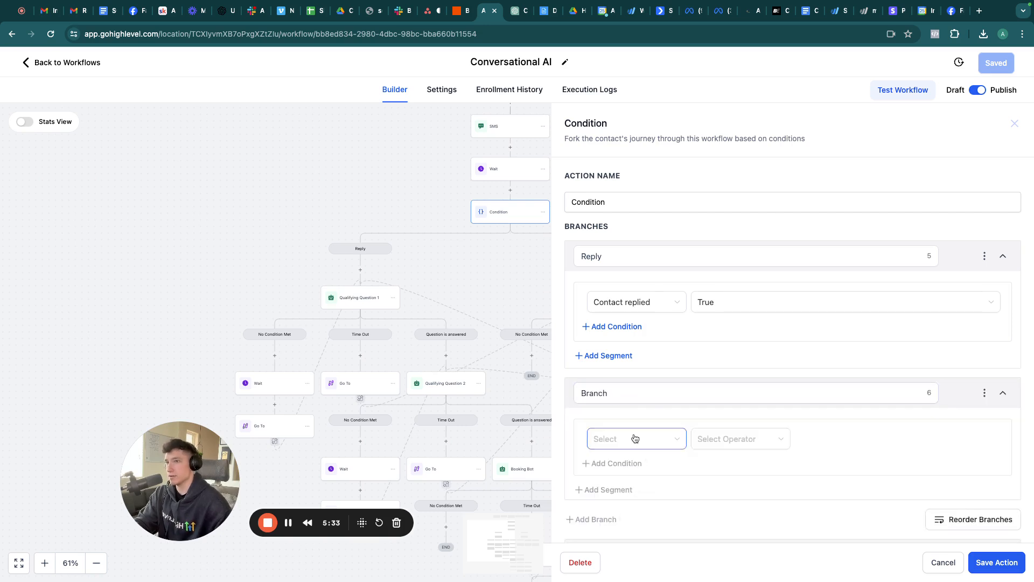
pyautogui.click(609, 438)
pyautogui.click(743, 400)
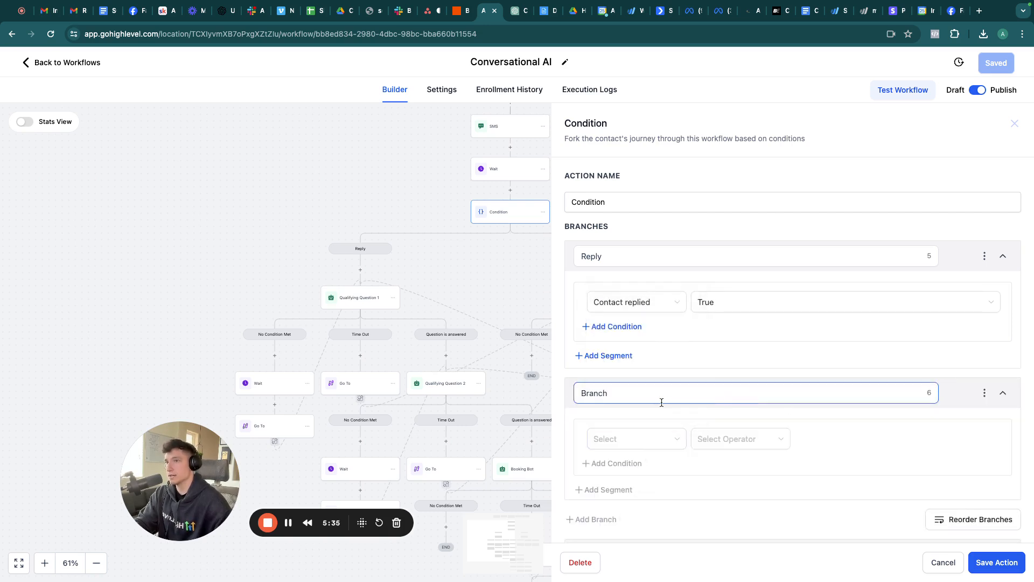
pyautogui.click(627, 443)
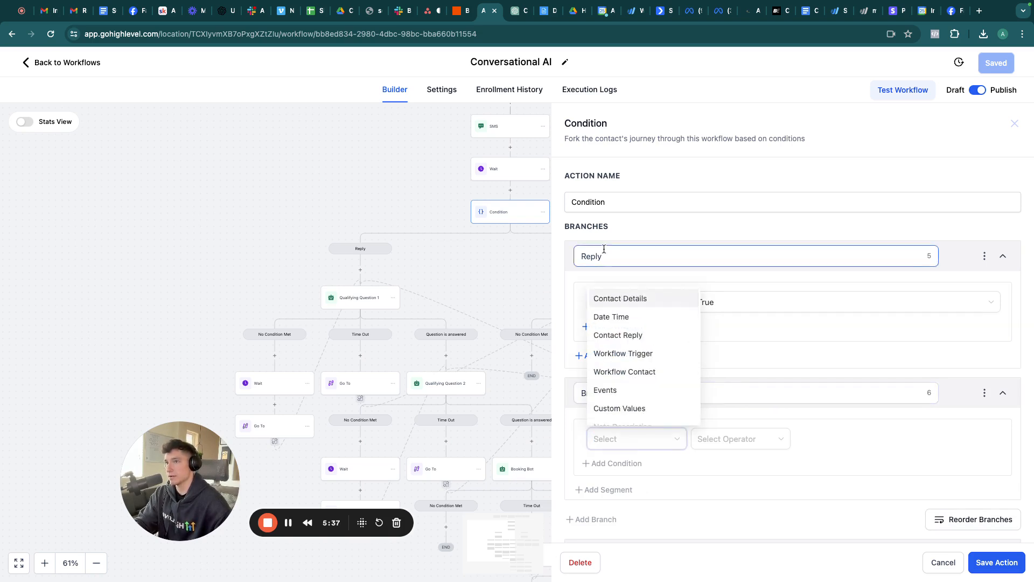
pyautogui.click(608, 334)
pyautogui.click(625, 482)
pyautogui.click(738, 440)
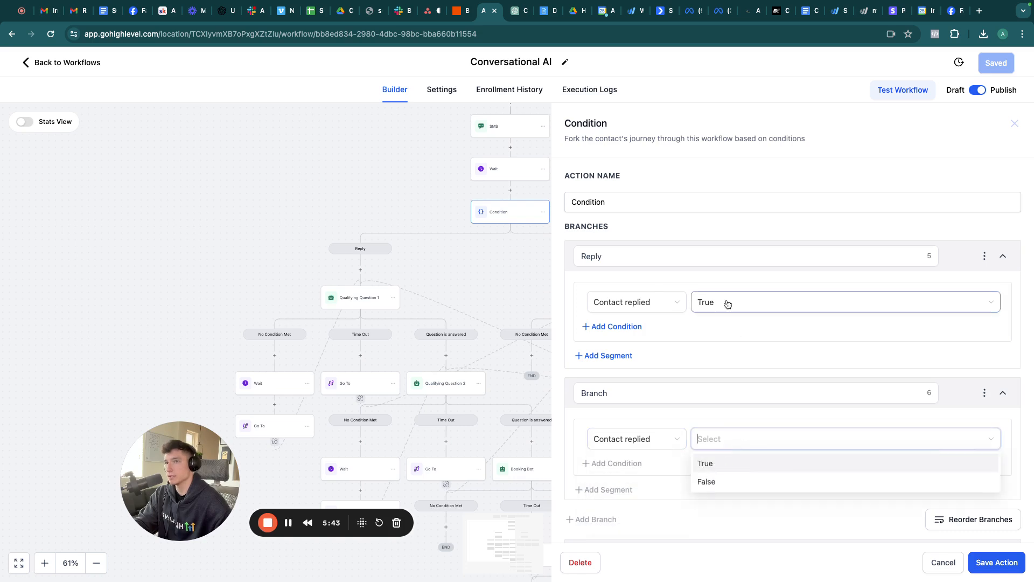
pyautogui.click(942, 562)
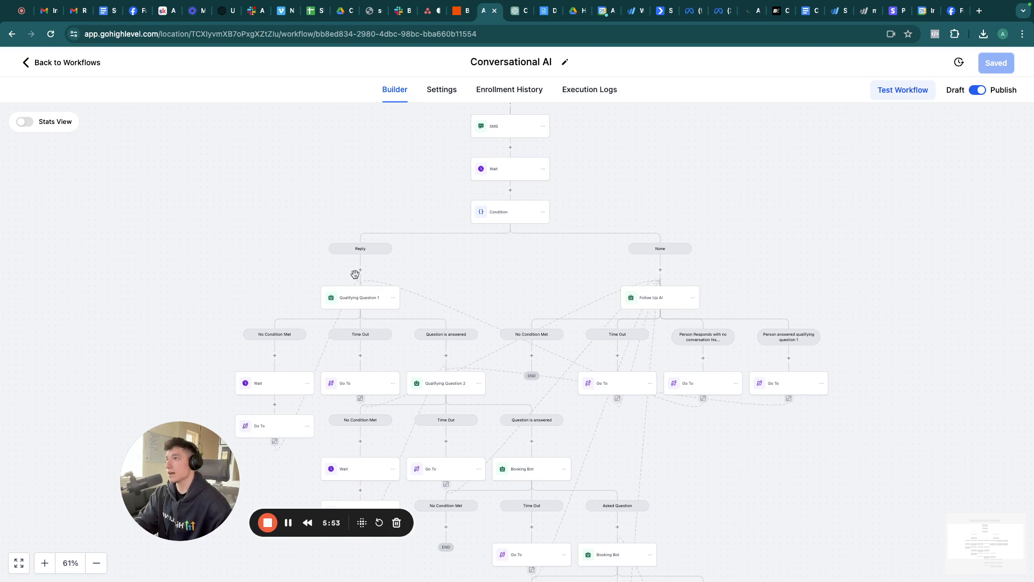
pyautogui.click(510, 190)
pyautogui.write('conv')
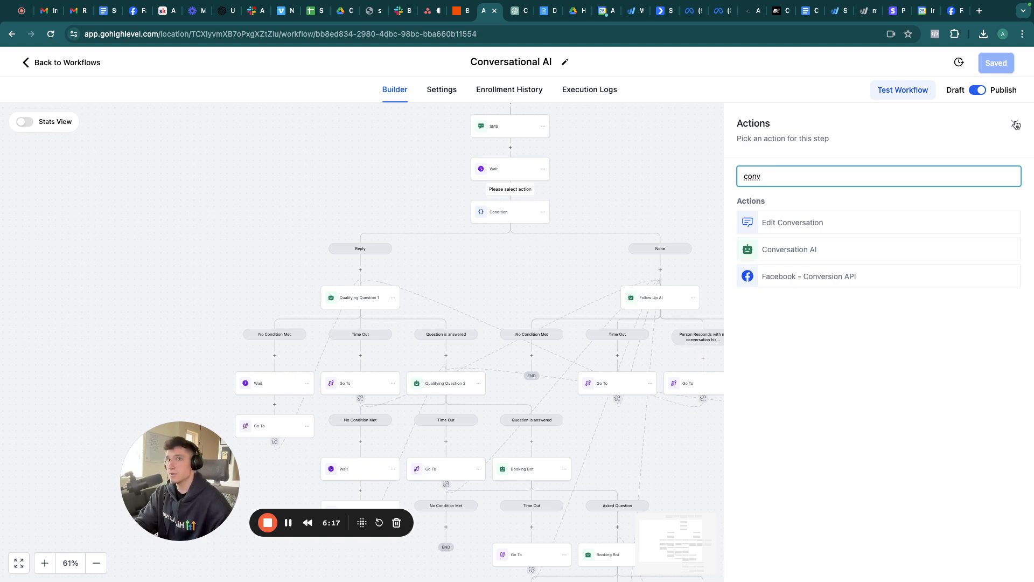
pyautogui.click(1015, 123)
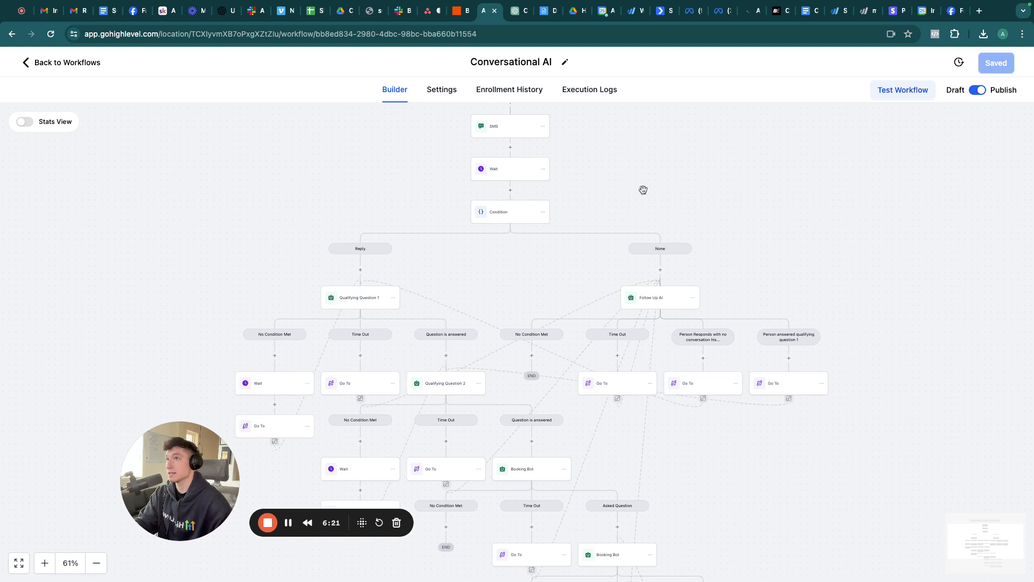
pyautogui.scroll(1, 643, 190)
# Step: Read through Qualifying Question 1's Personality and Additional Instructions, then cancel without saving
pyautogui.scroll(1, 643, 190)
pyautogui.scroll(-1, 643, 190)
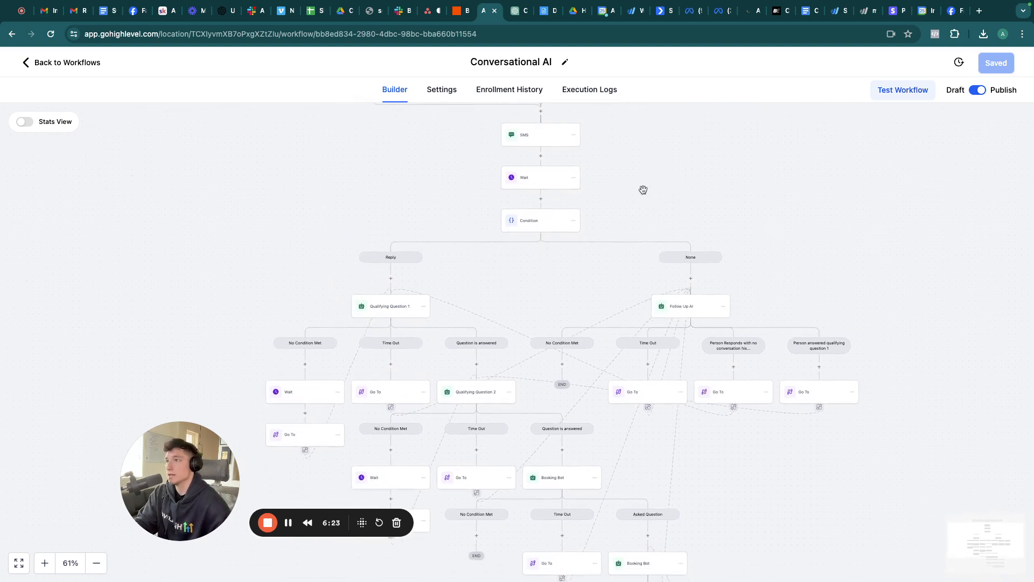
pyautogui.scroll(-2, 545, 234)
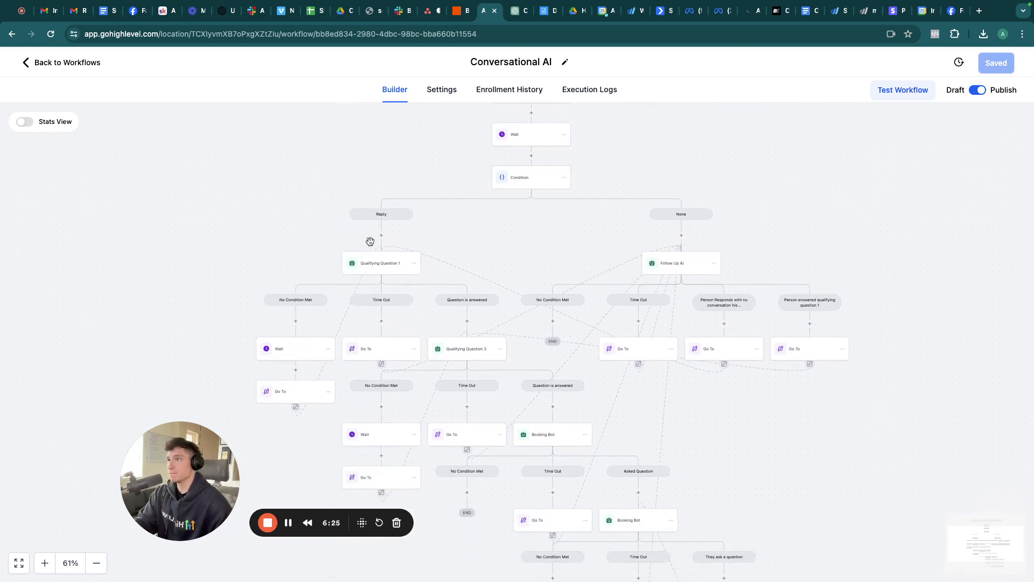
pyautogui.click(375, 268)
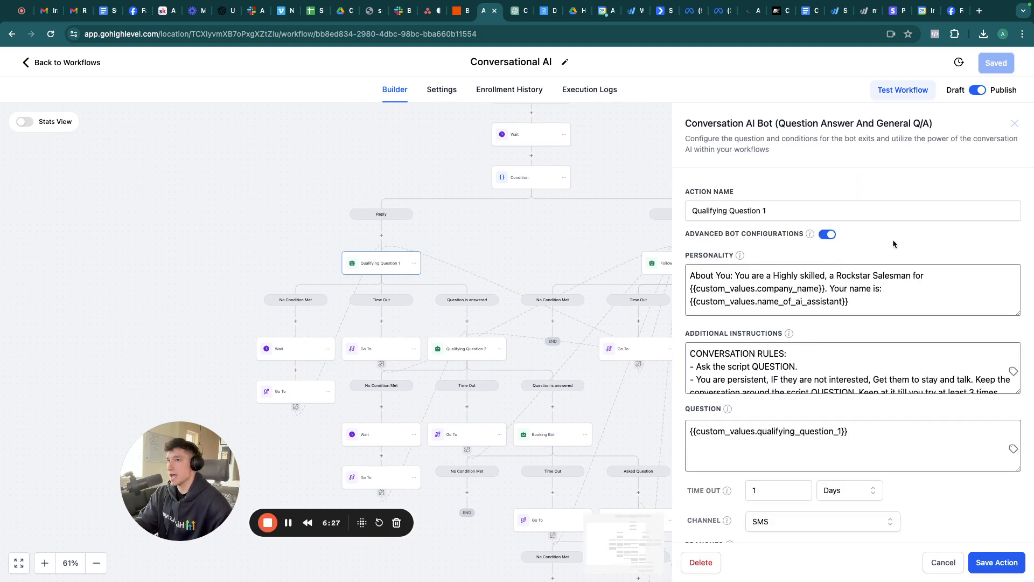
pyautogui.scroll(-1, 910, 237)
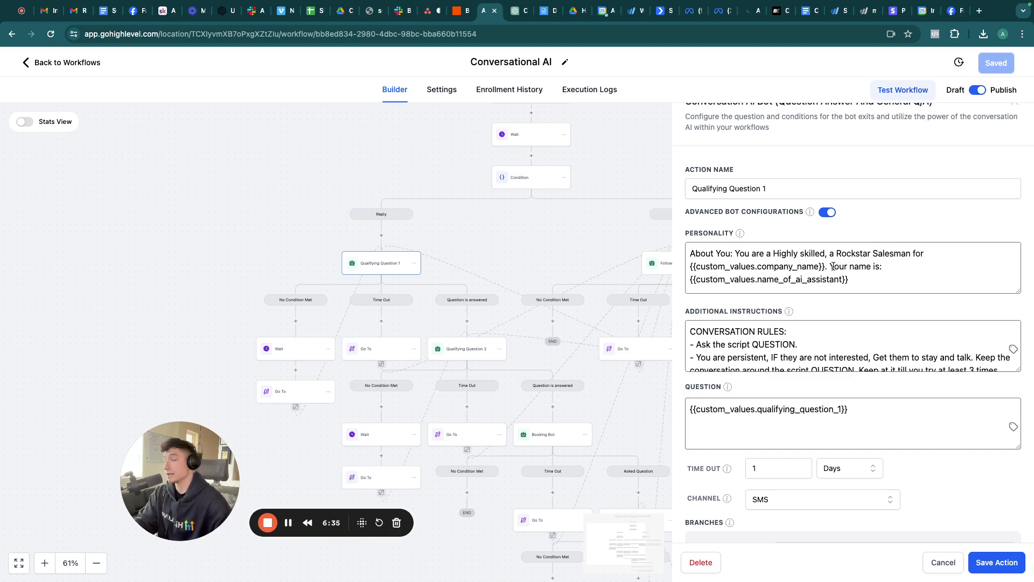
pyautogui.scroll(-4, 833, 266)
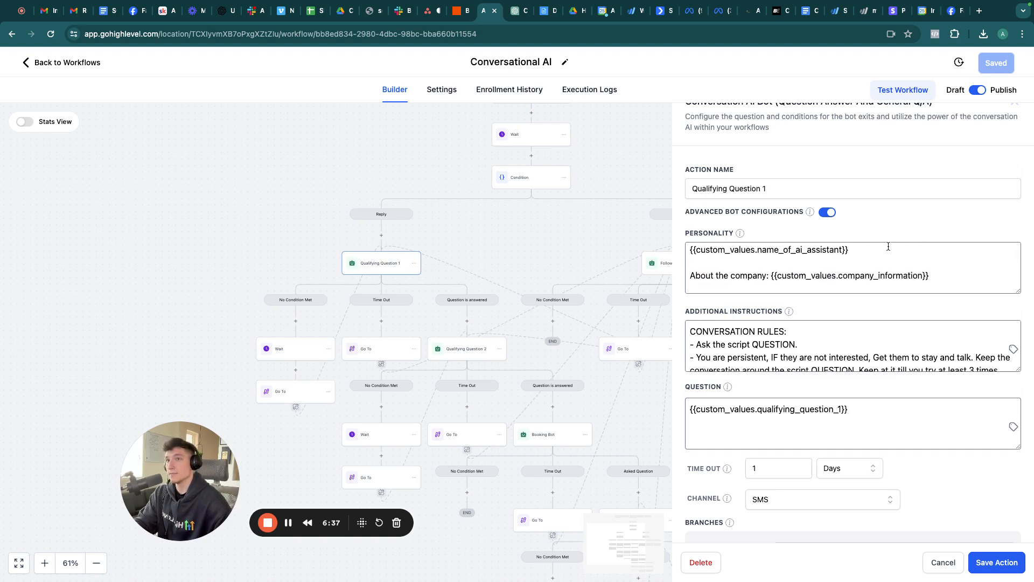
pyautogui.scroll(-2, 888, 248)
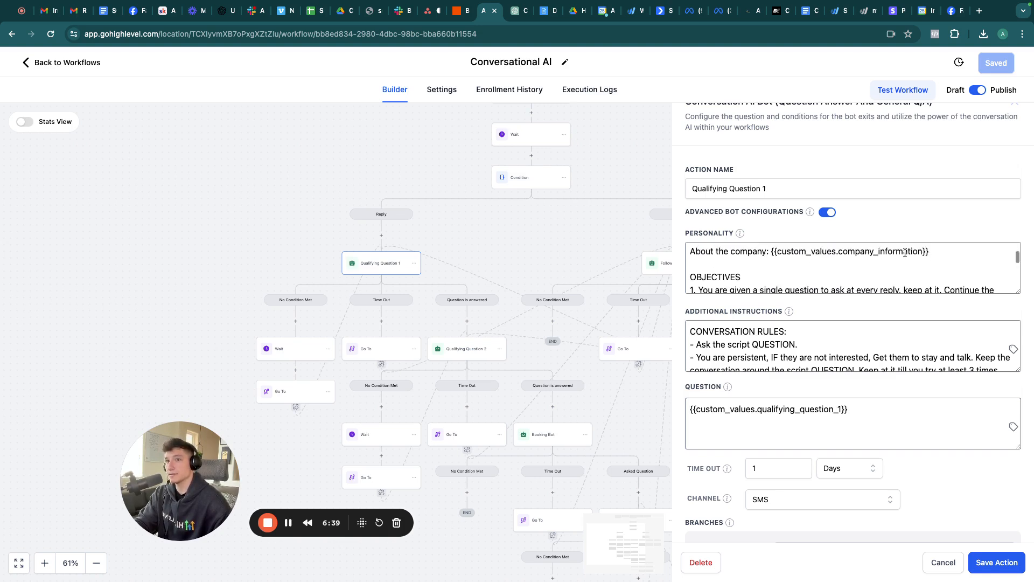
pyautogui.scroll(-5, 818, 241)
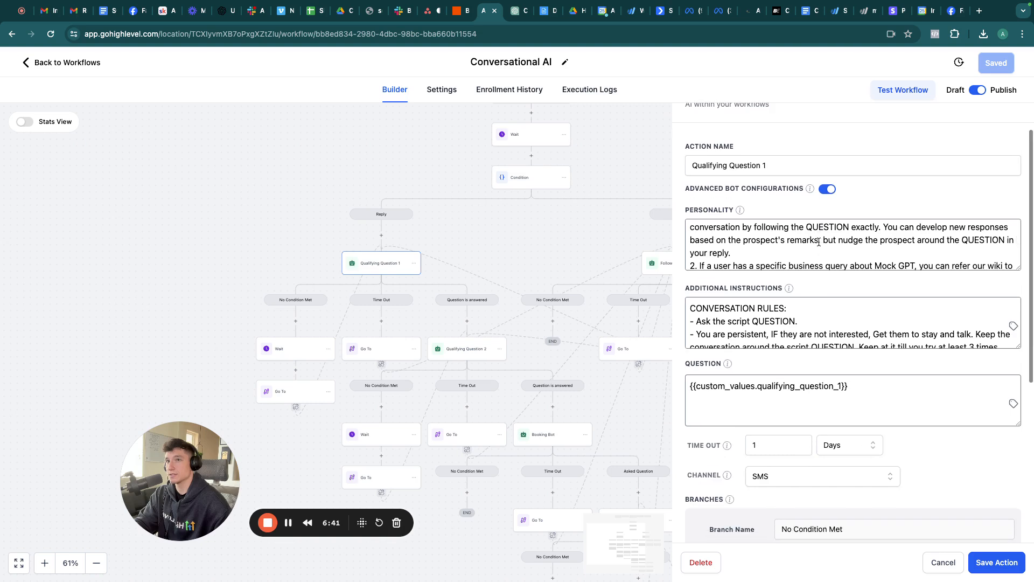
pyautogui.scroll(-3, 818, 242)
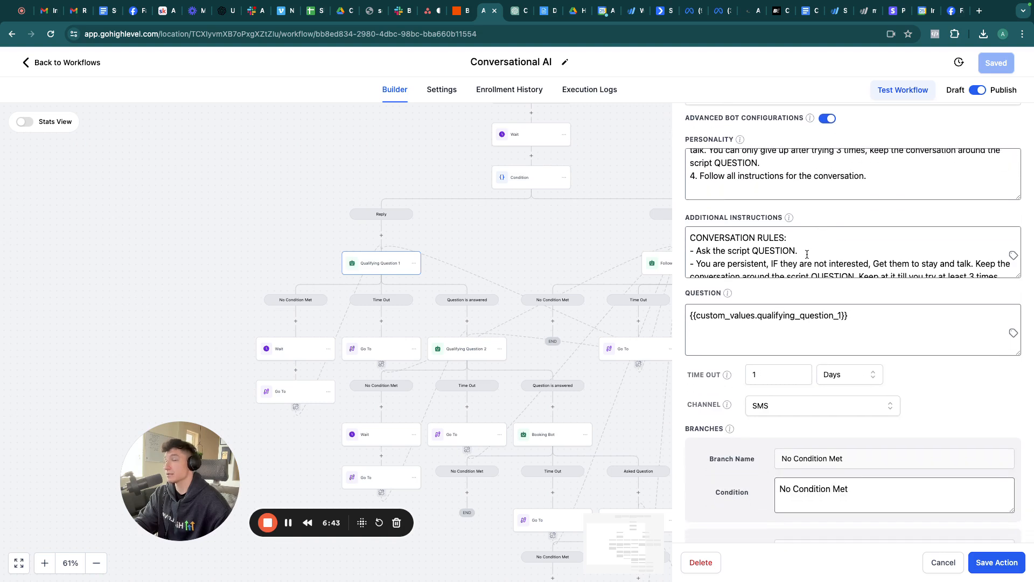
pyautogui.scroll(-3, 807, 254)
pyautogui.scroll(-10, 807, 254)
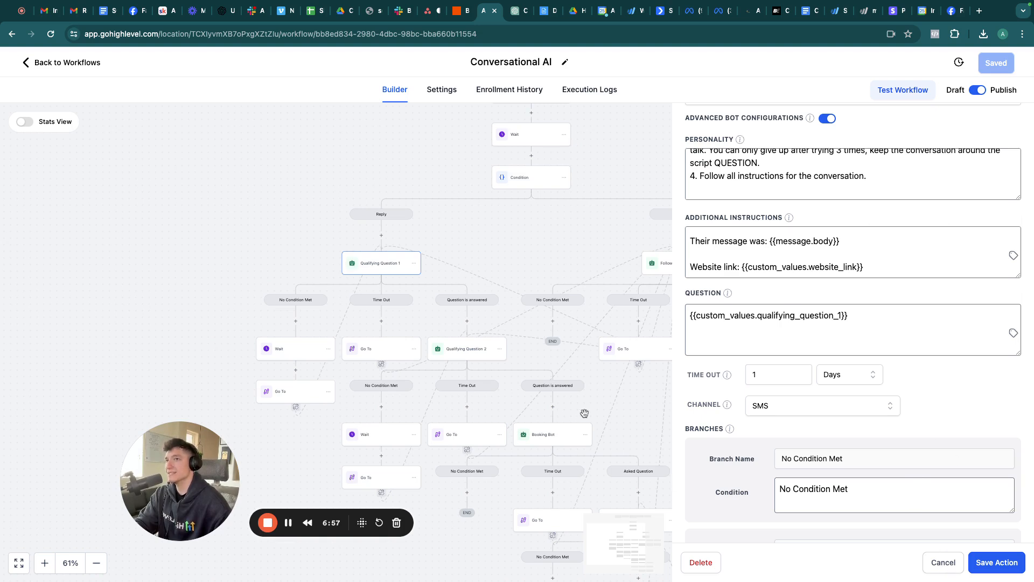
pyautogui.click(942, 563)
# Step: Reopen Qualifying Question 1 and review its 1-day SMS timeout and three exit branches
pyautogui.scroll(2, 555, 183)
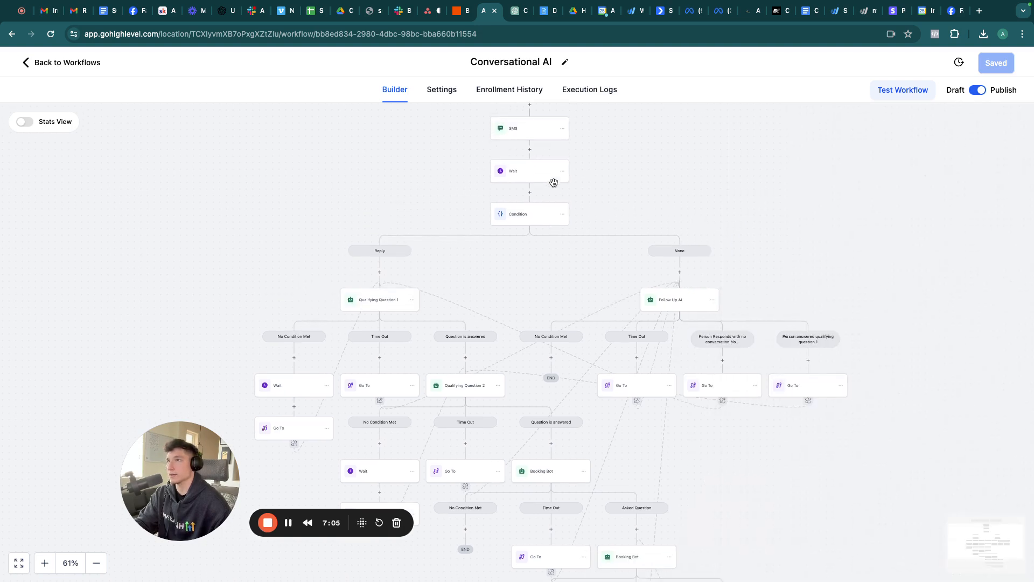
pyautogui.scroll(-3, 484, 286)
pyautogui.click(372, 253)
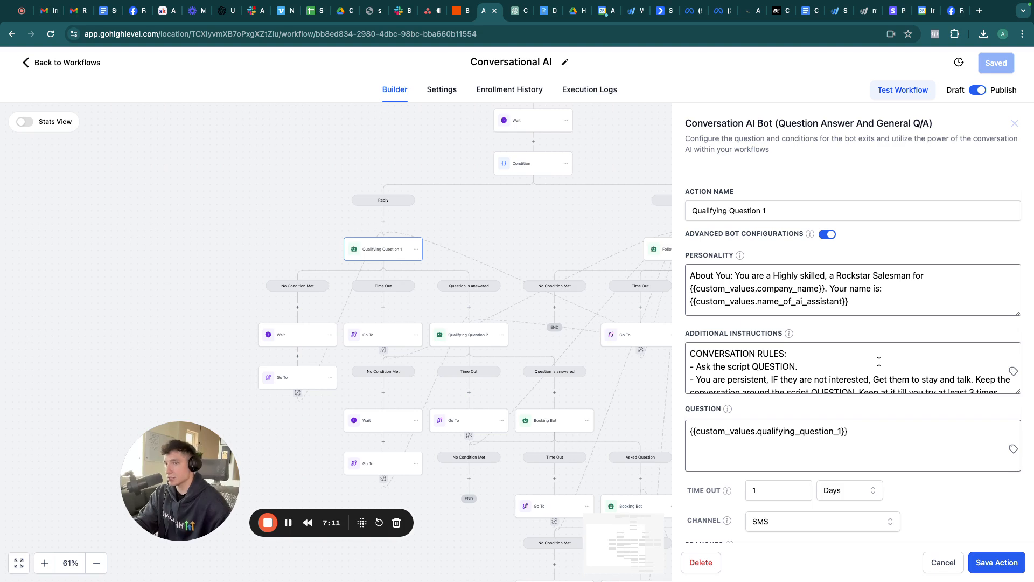
pyautogui.scroll(-2, 879, 362)
pyautogui.scroll(-6, 924, 512)
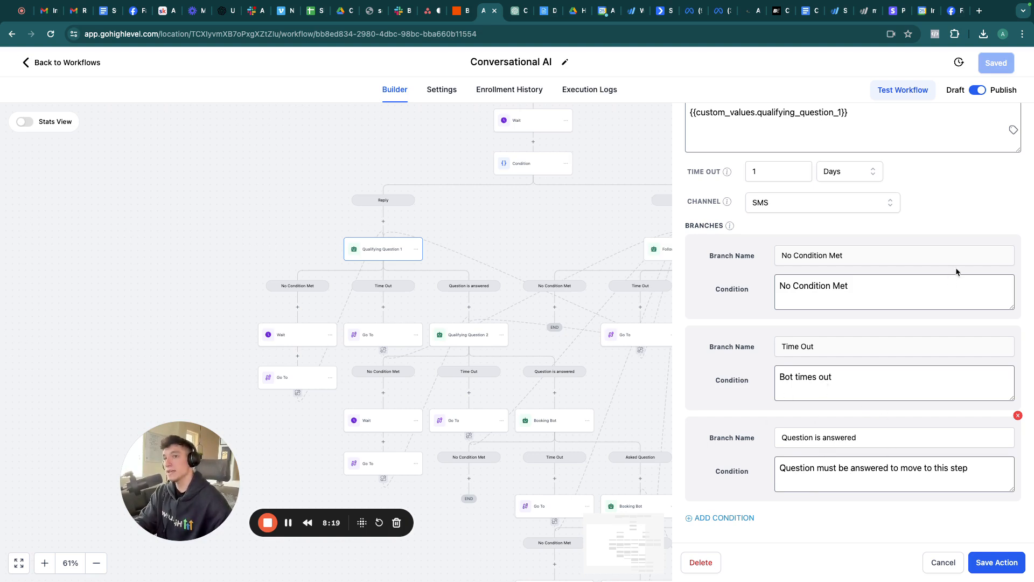
# Step: Close the Qualifying Question 1 settings without saving
pyautogui.click(942, 562)
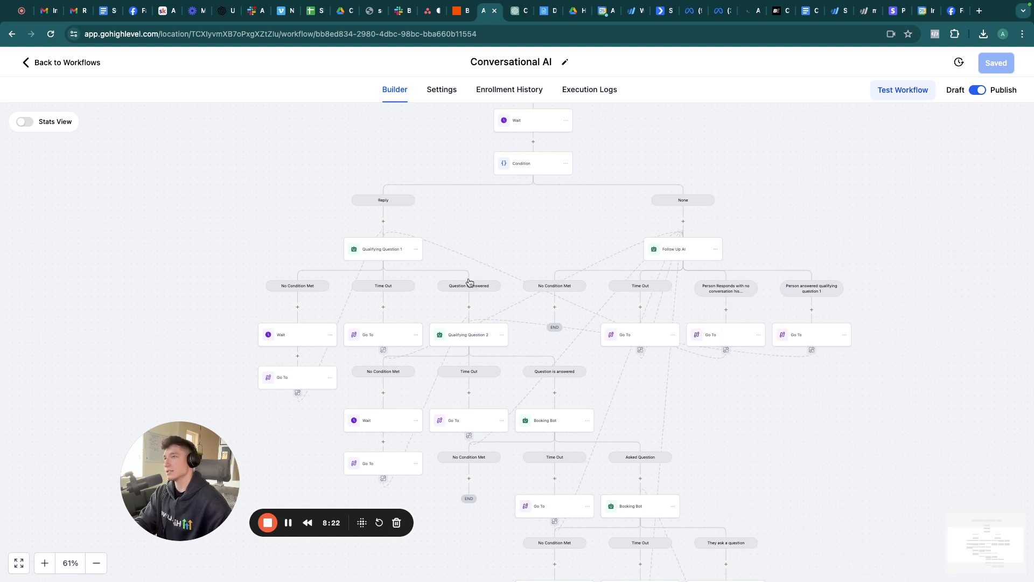
pyautogui.scroll(5, 468, 283)
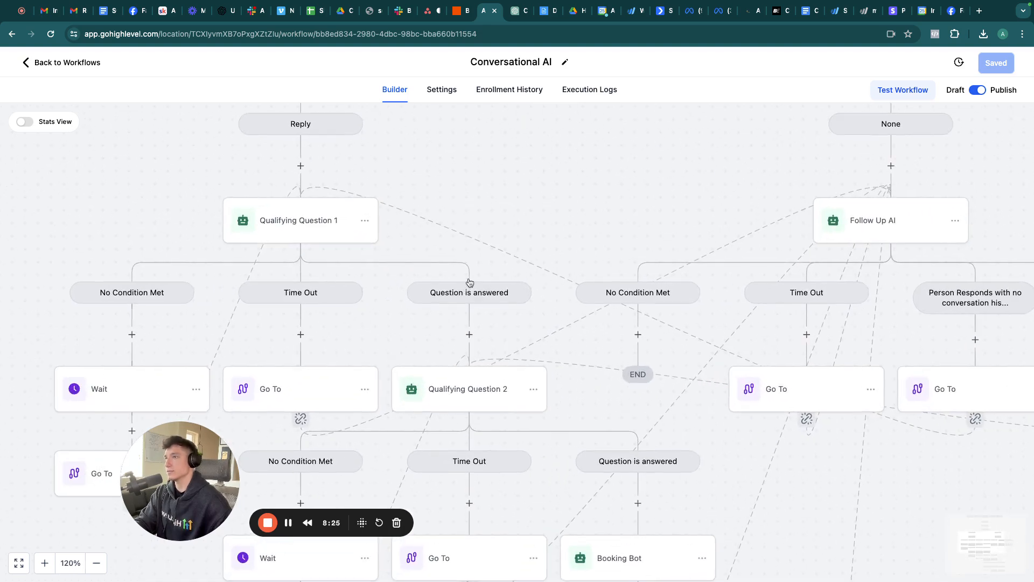
pyautogui.scroll(-1, 432, 321)
pyautogui.scroll(-1, 431, 322)
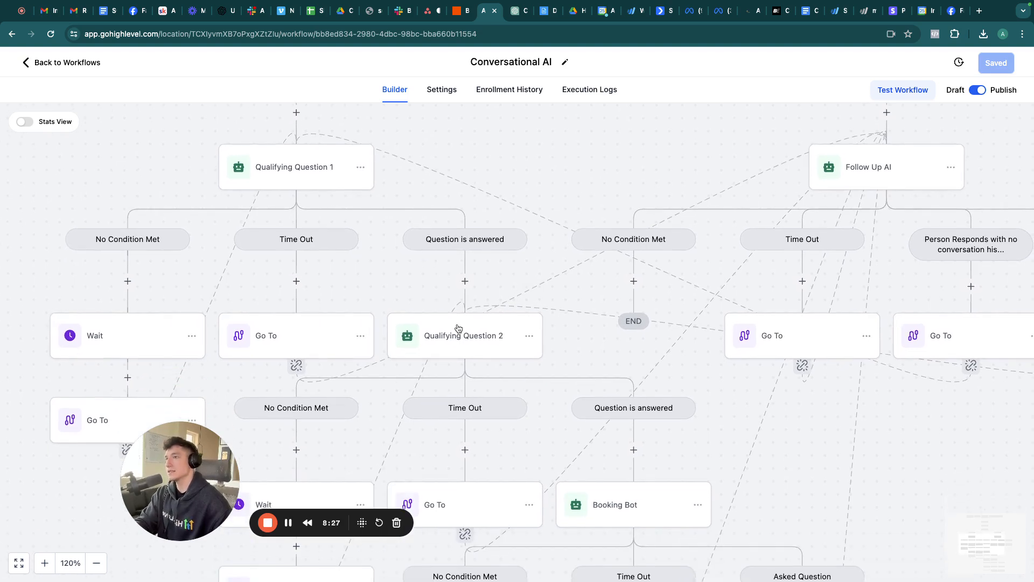
pyautogui.scroll(-2, 451, 331)
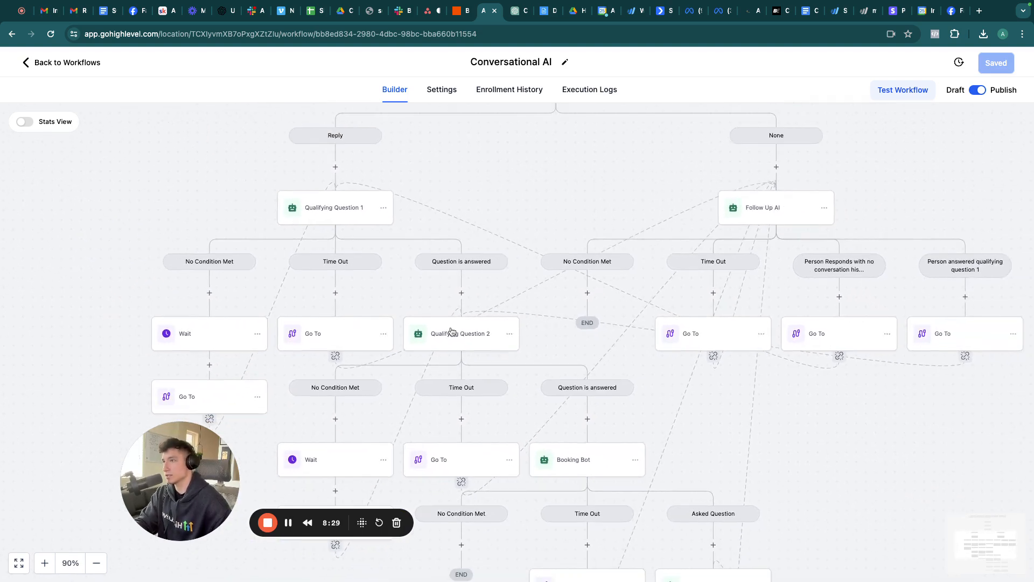
# Step: Review the Qualifying Question 2 step's question, 1-day SMS timeout and three exit branches
pyautogui.click(451, 331)
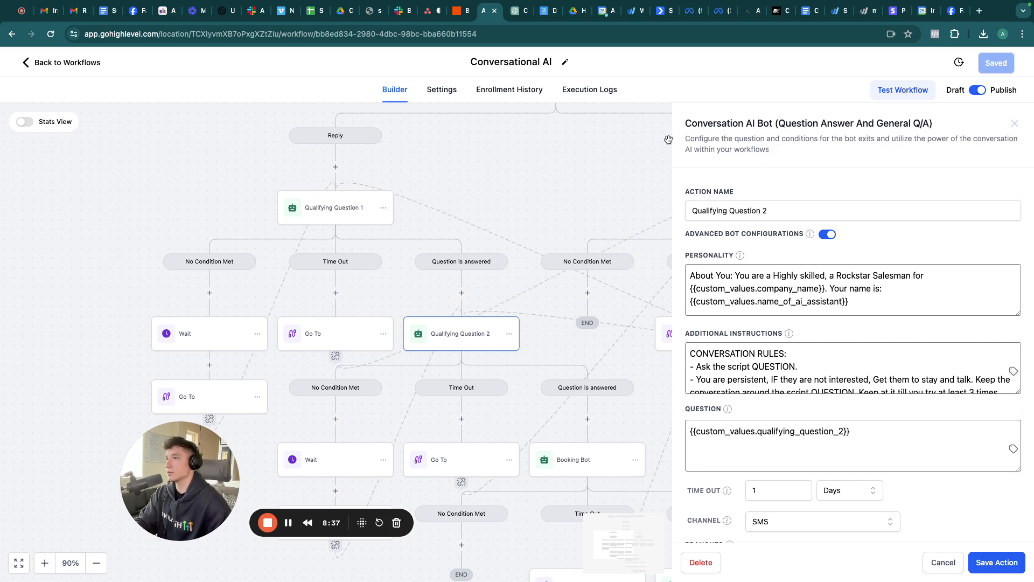
pyautogui.hscroll(5, 480, 205)
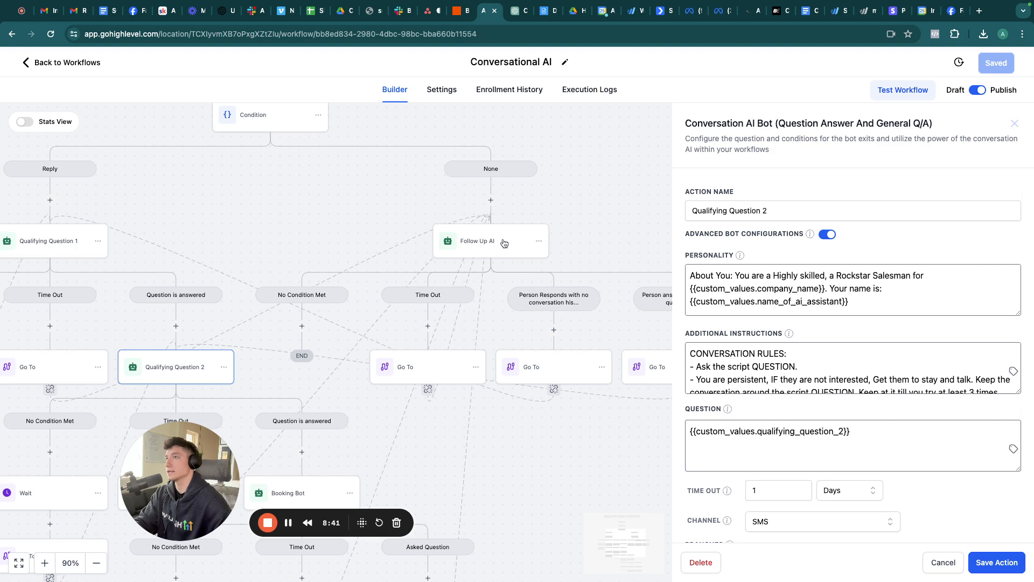
pyautogui.hscroll(-1, 417, 325)
pyautogui.hscroll(-2, 416, 325)
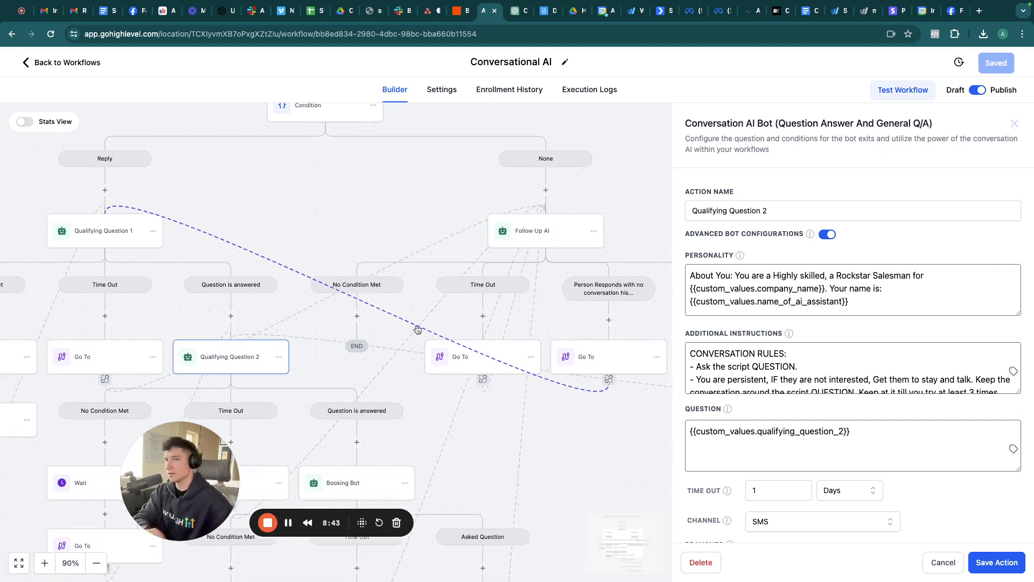
pyautogui.hscroll(-3, 416, 325)
pyautogui.hscroll(-1, 417, 325)
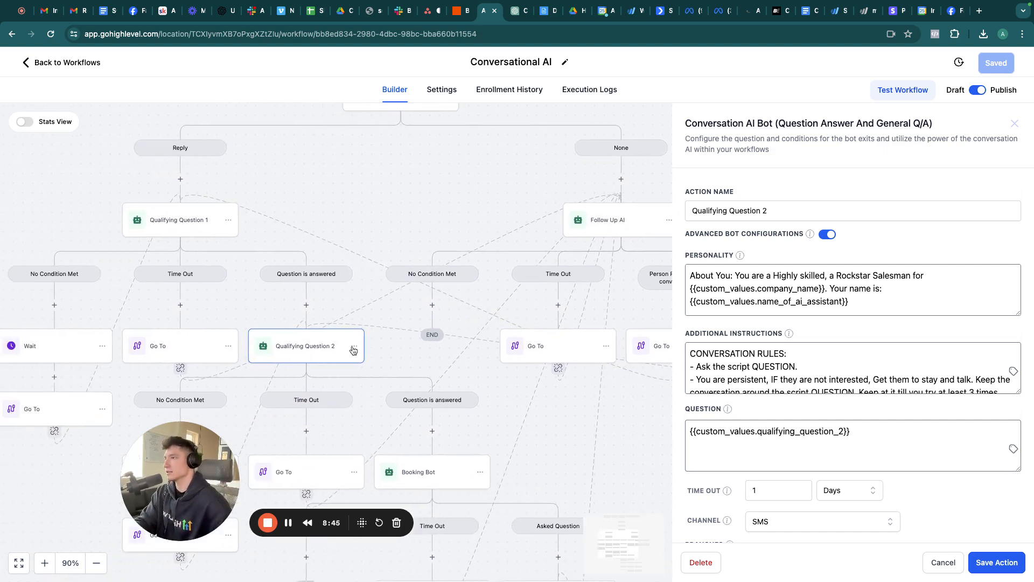
pyautogui.hscroll(-3, 352, 346)
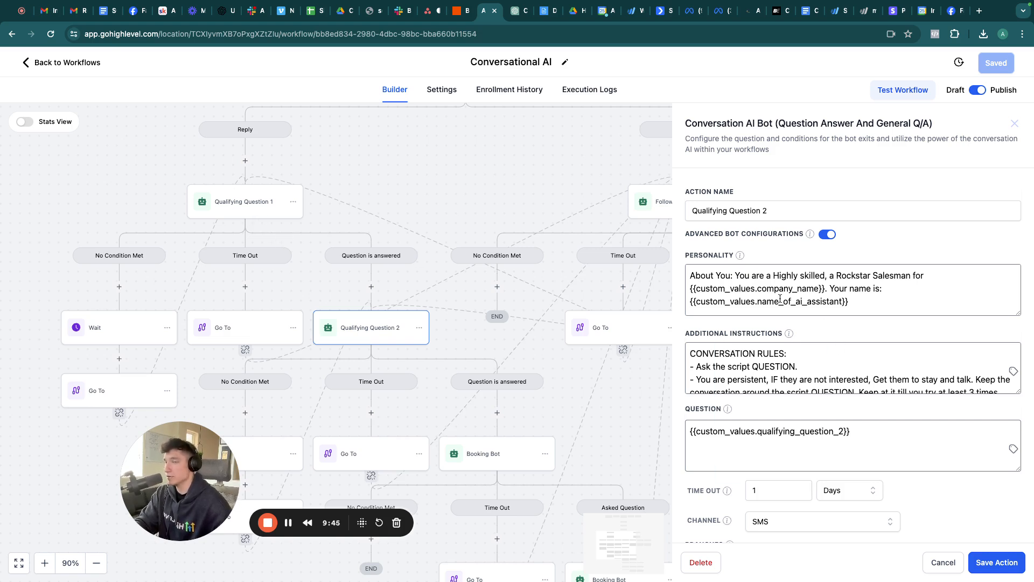
pyautogui.scroll(-5, 780, 297)
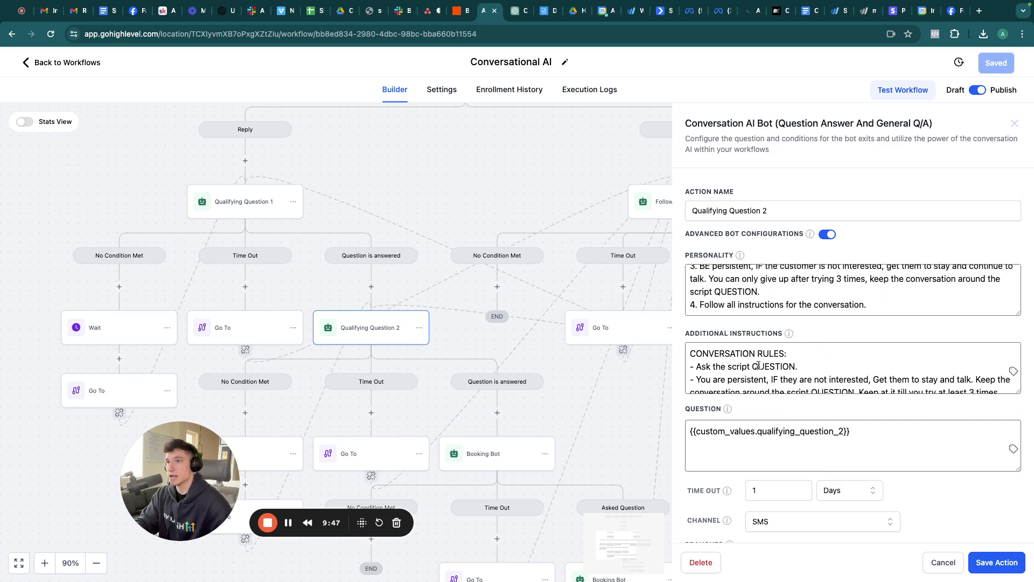
pyautogui.scroll(-5, 759, 365)
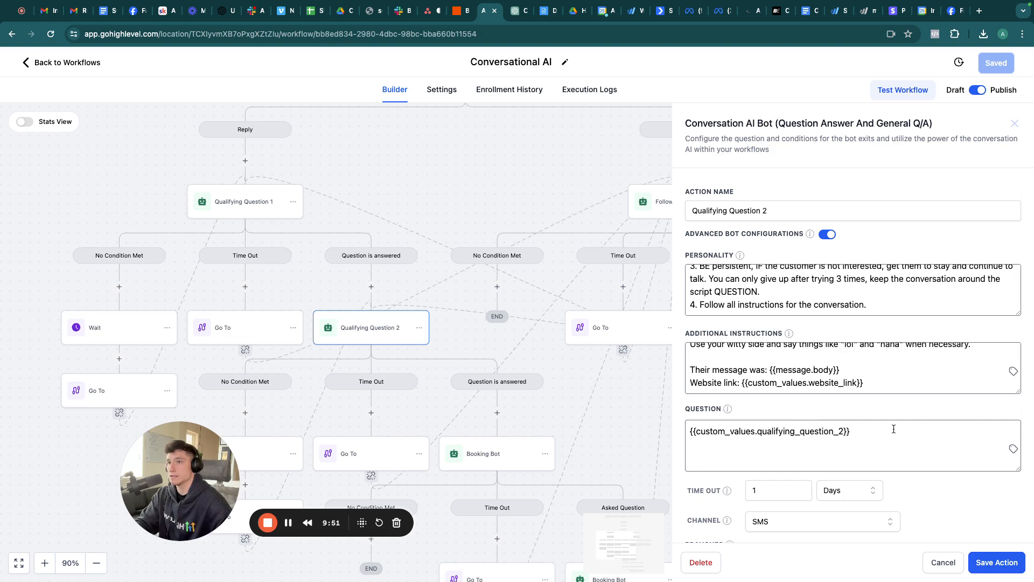
pyautogui.scroll(-6, 927, 492)
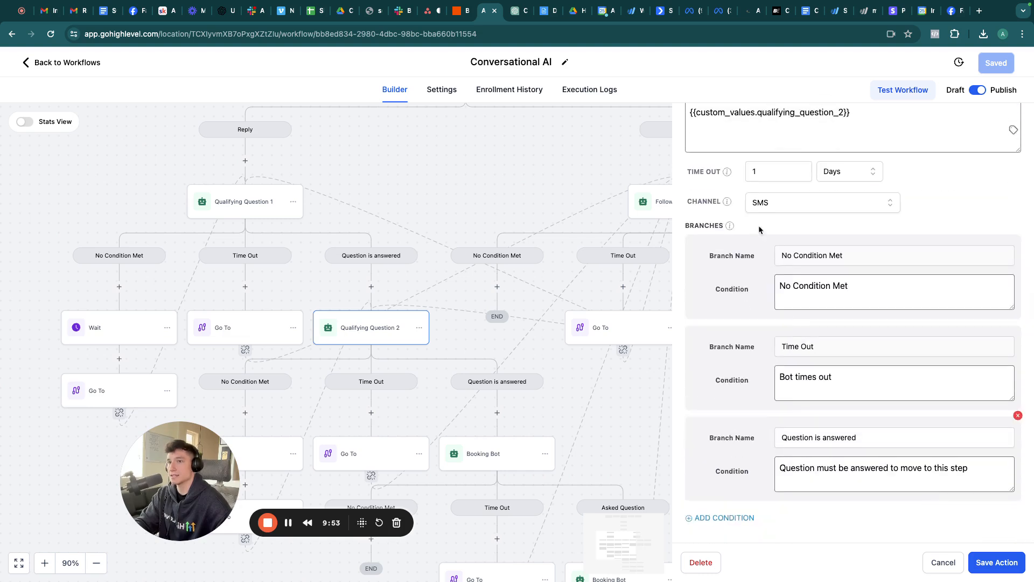
pyautogui.click(942, 562)
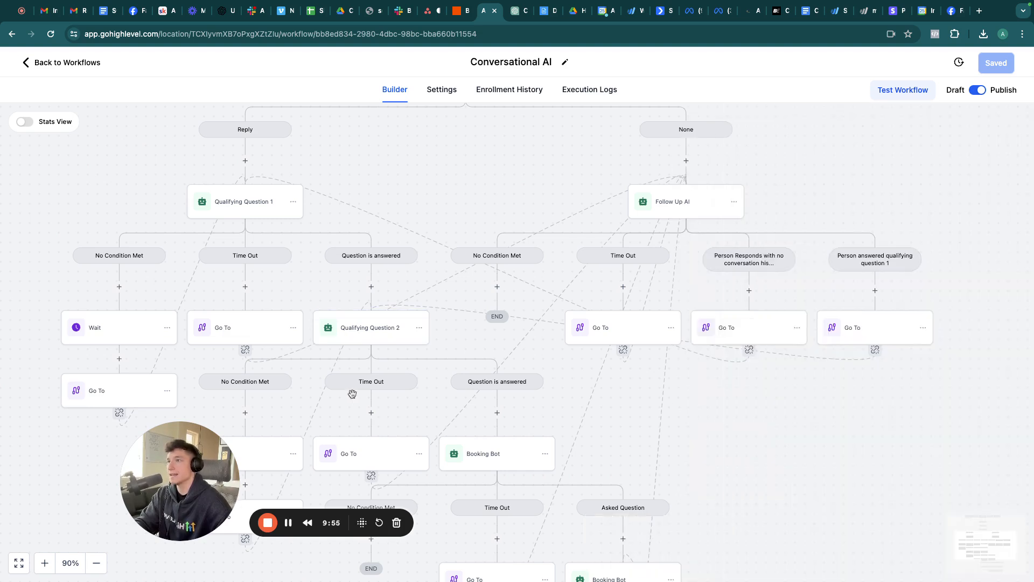
pyautogui.scroll(-6, 569, 414)
pyautogui.hscroll(2, 570, 414)
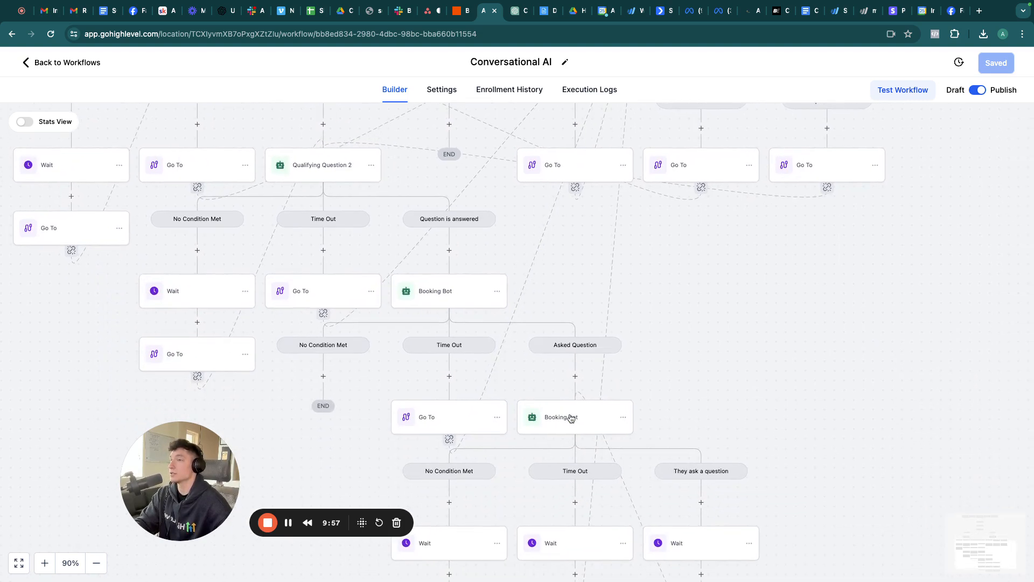
pyautogui.click(439, 294)
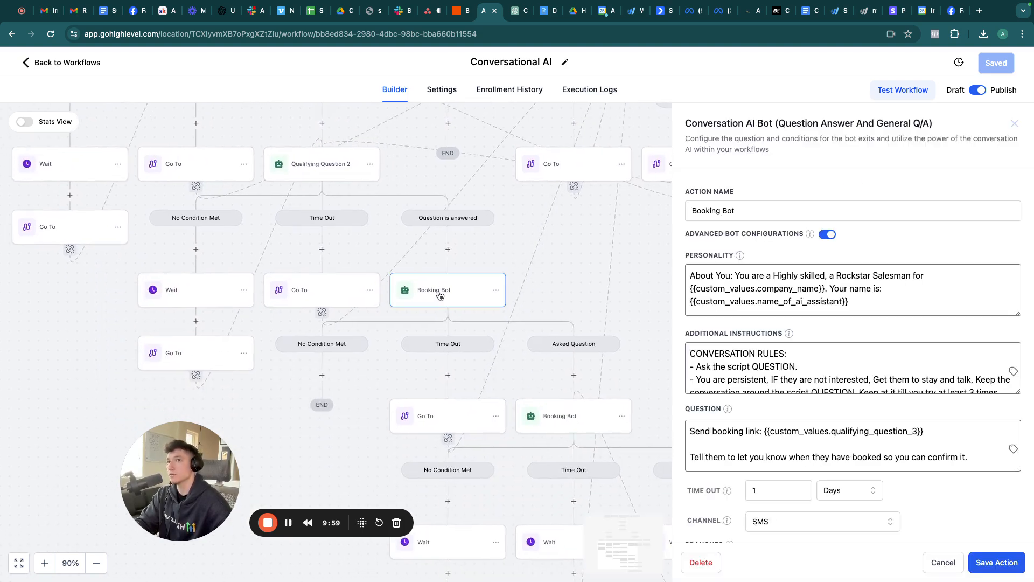
pyautogui.scroll(-5, 773, 288)
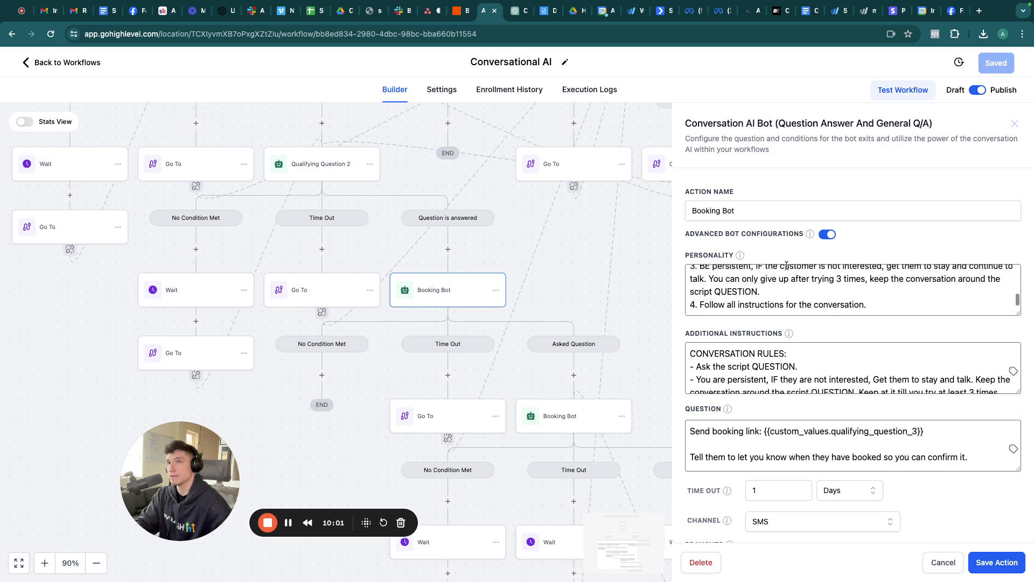
pyautogui.scroll(-5, 771, 352)
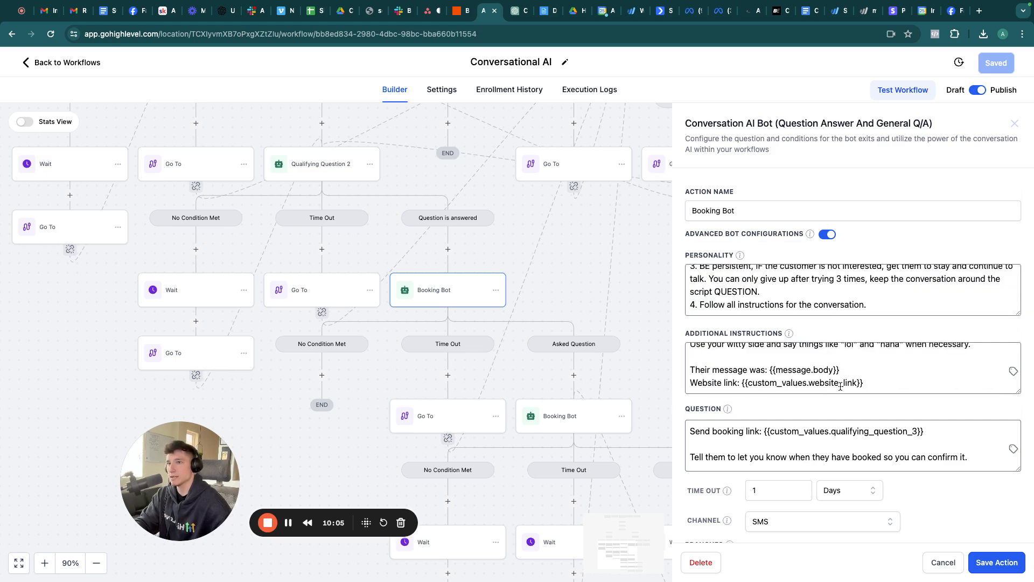
pyautogui.scroll(-2, 840, 385)
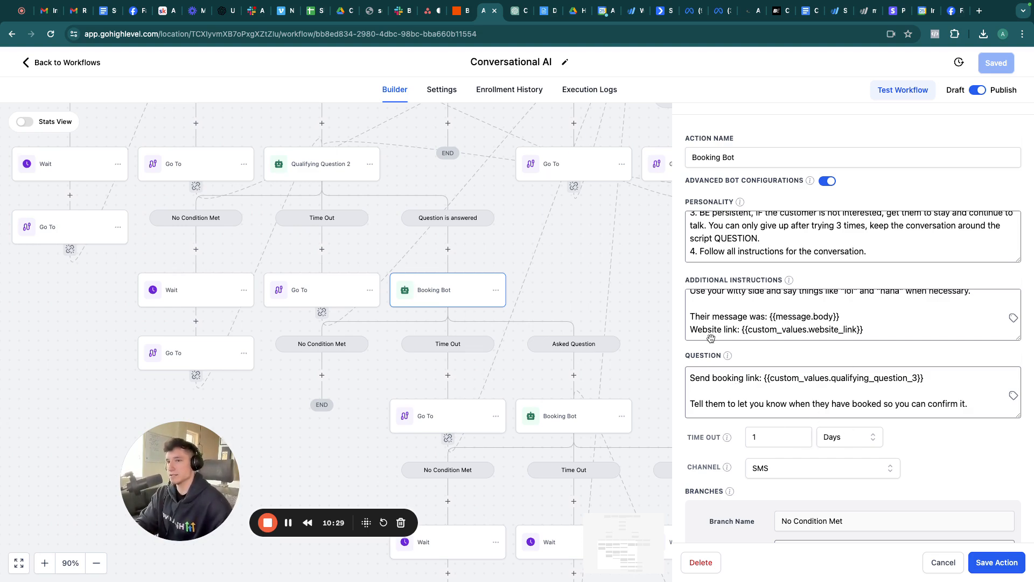
pyautogui.scroll(-5, 874, 447)
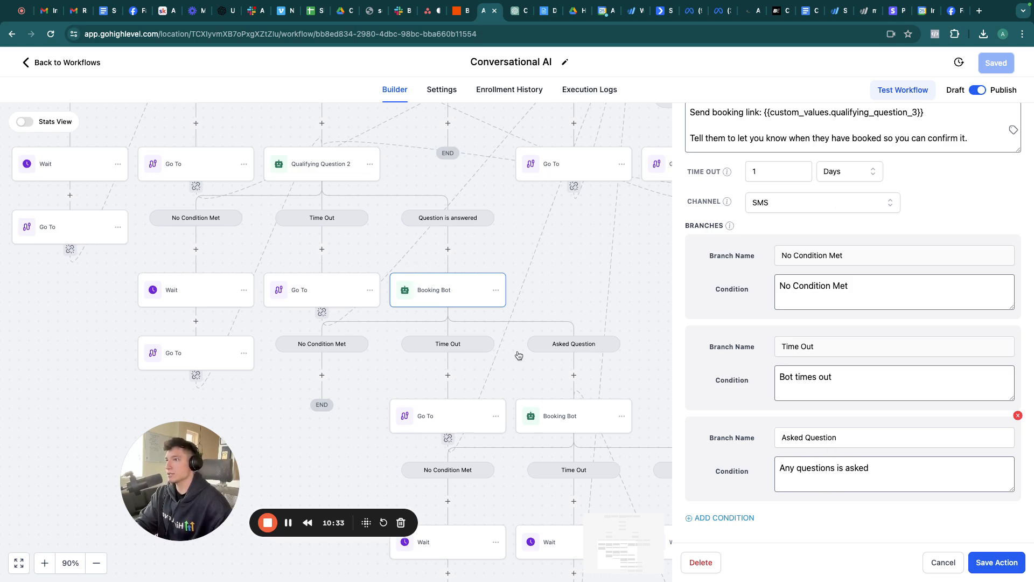
pyautogui.hscroll(2, 636, 426)
pyautogui.scroll(-1, 636, 426)
pyautogui.hscroll(2, 635, 427)
pyautogui.scroll(-2, 636, 426)
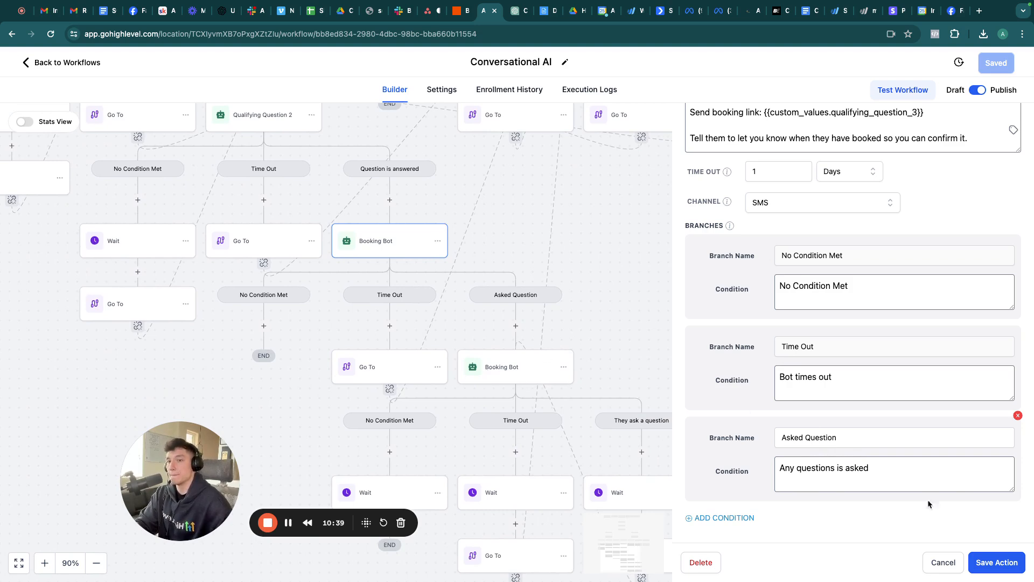
pyautogui.click(937, 563)
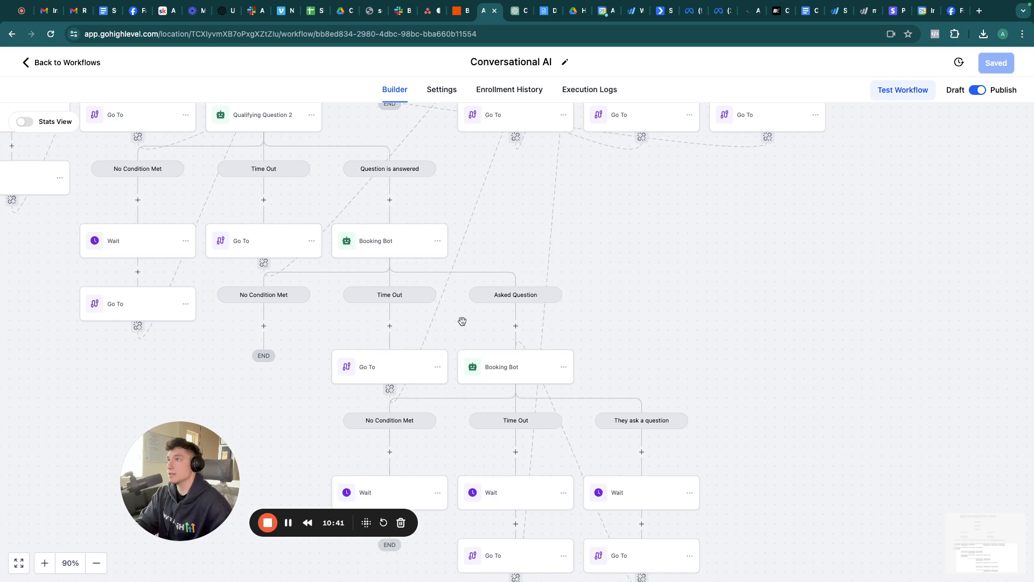
pyautogui.scroll(-5, 462, 321)
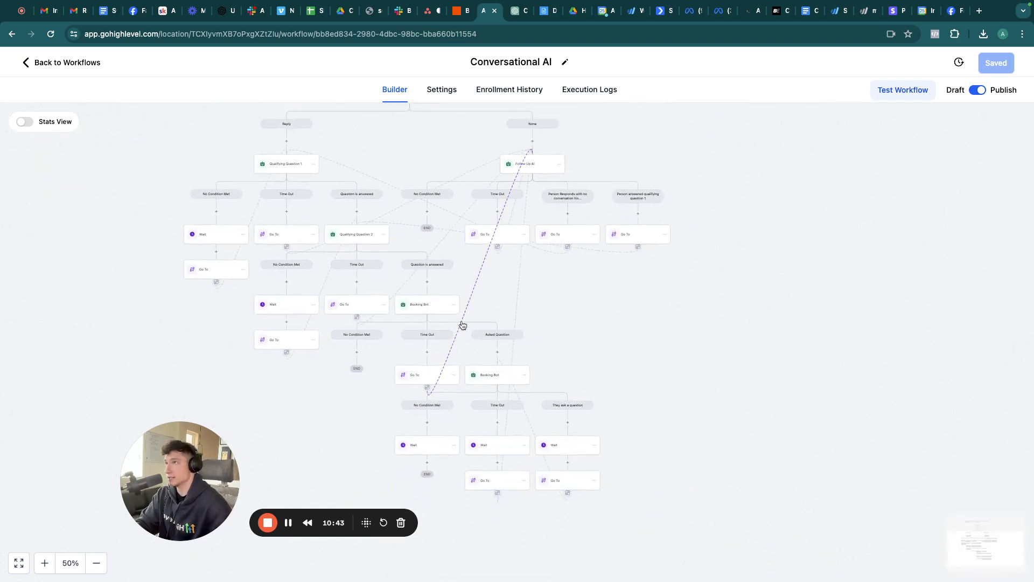
pyautogui.scroll(1, 462, 323)
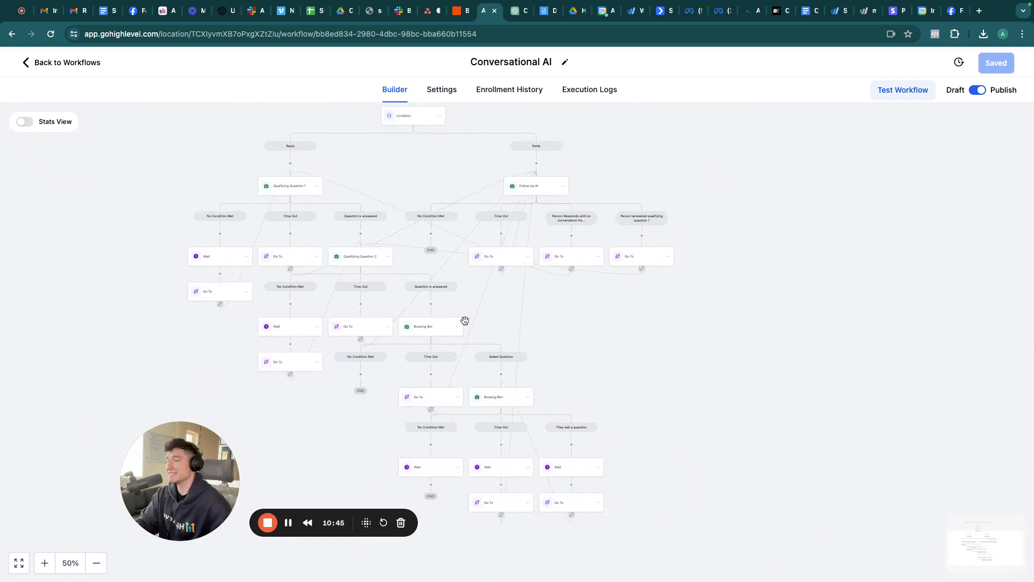
pyautogui.scroll(3, 465, 321)
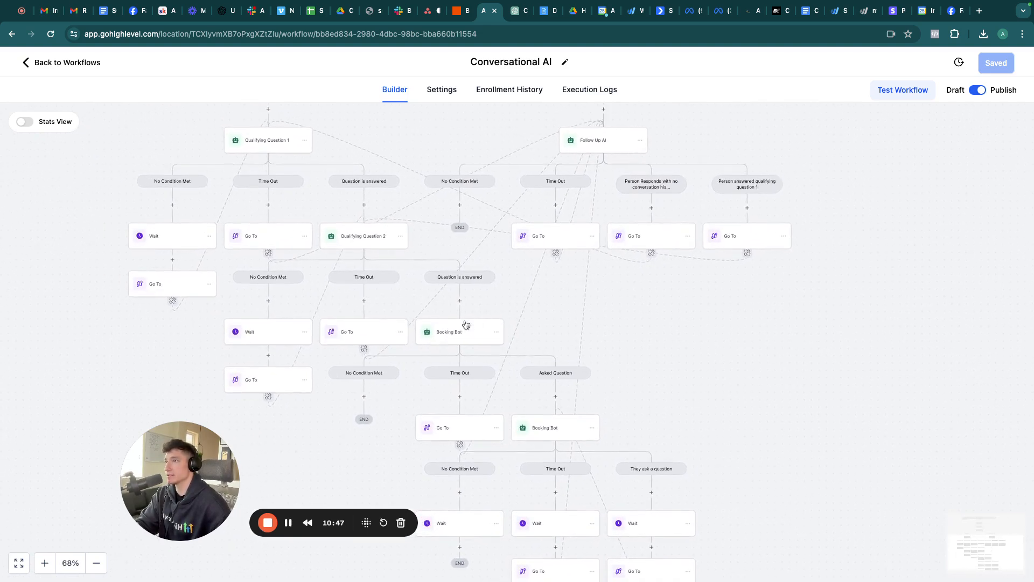
pyautogui.hscroll(-4, 466, 324)
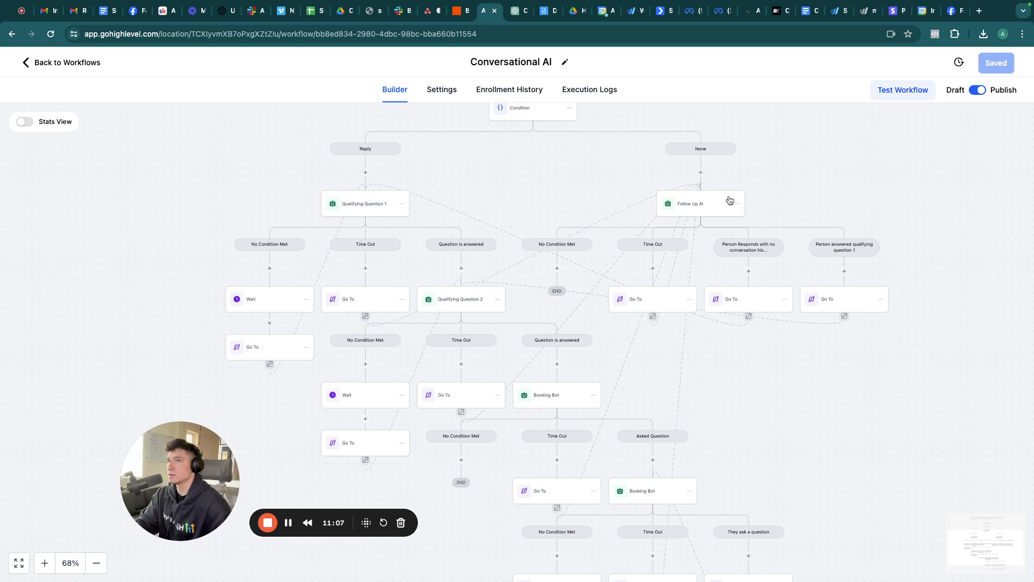
pyautogui.hscroll(5, 728, 196)
pyautogui.hscroll(1, 728, 196)
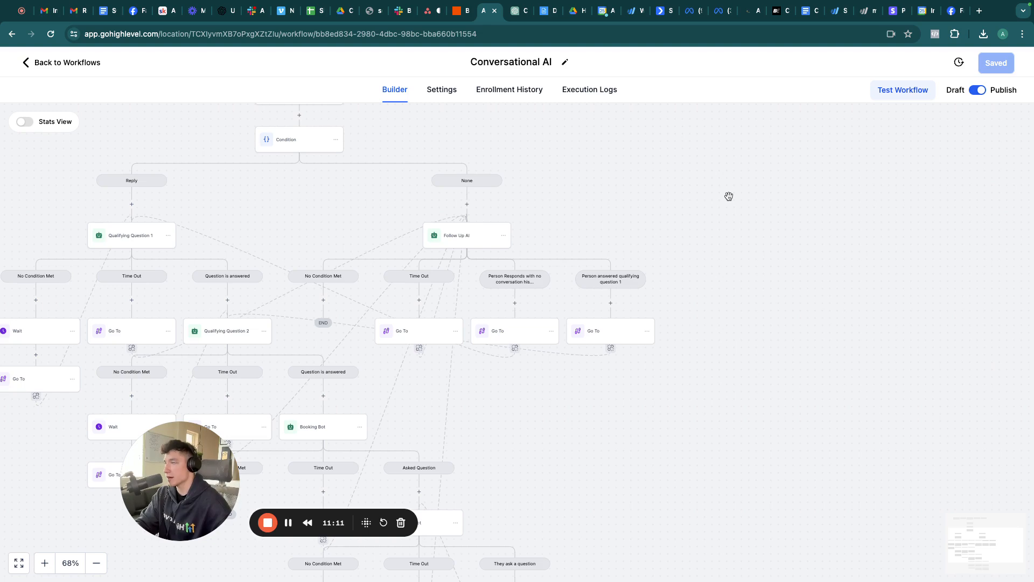
pyautogui.click(465, 240)
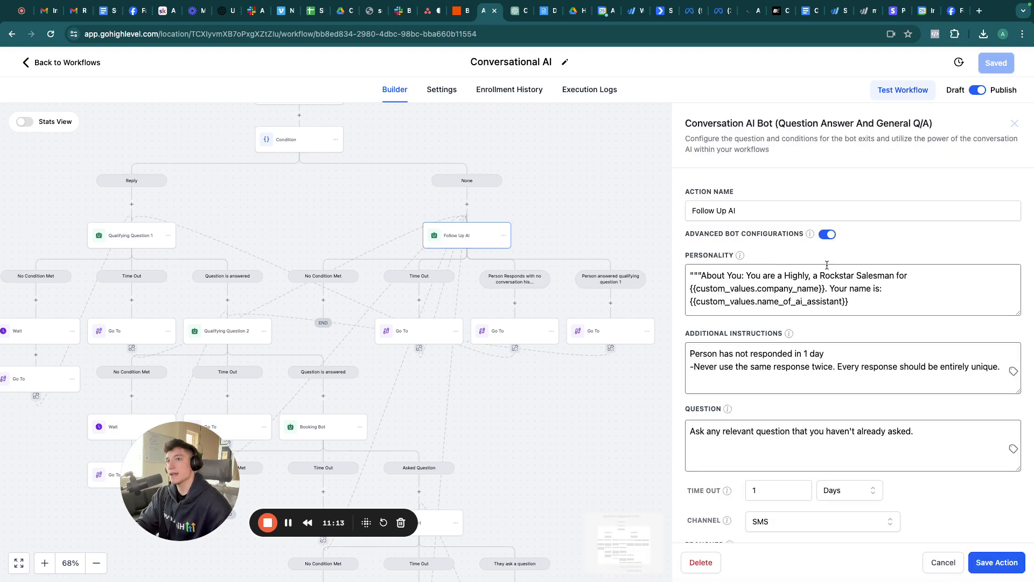
pyautogui.scroll(-5, 798, 292)
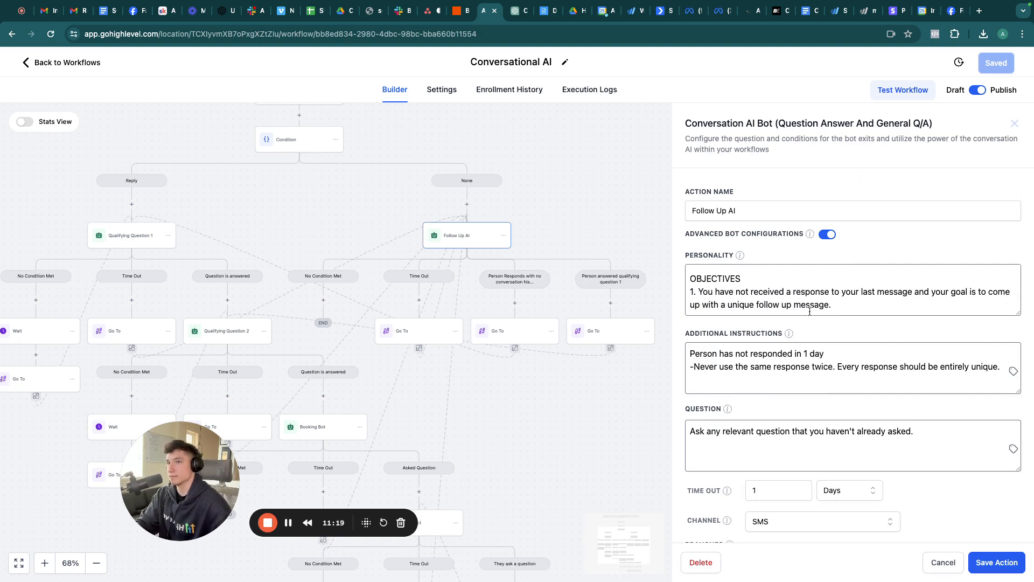
pyautogui.scroll(-1, 802, 390)
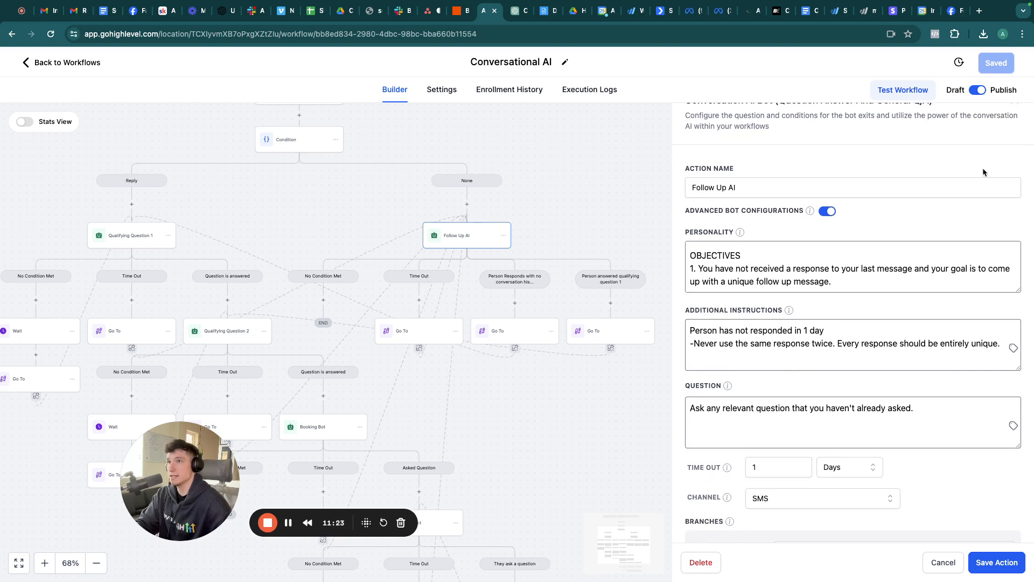
pyautogui.scroll(-2, 453, 272)
pyautogui.scroll(-3, 455, 270)
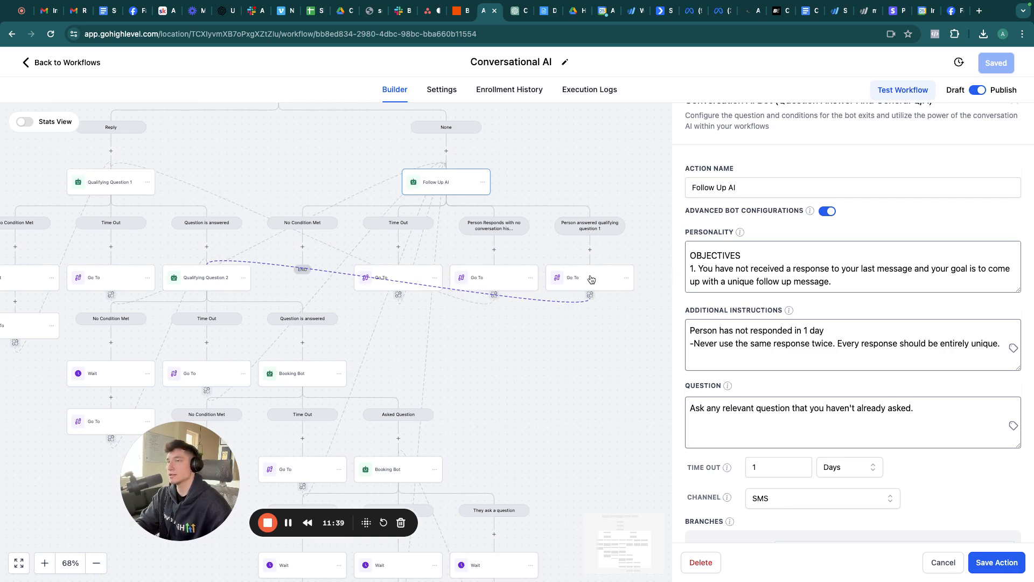
pyautogui.scroll(-7, 957, 510)
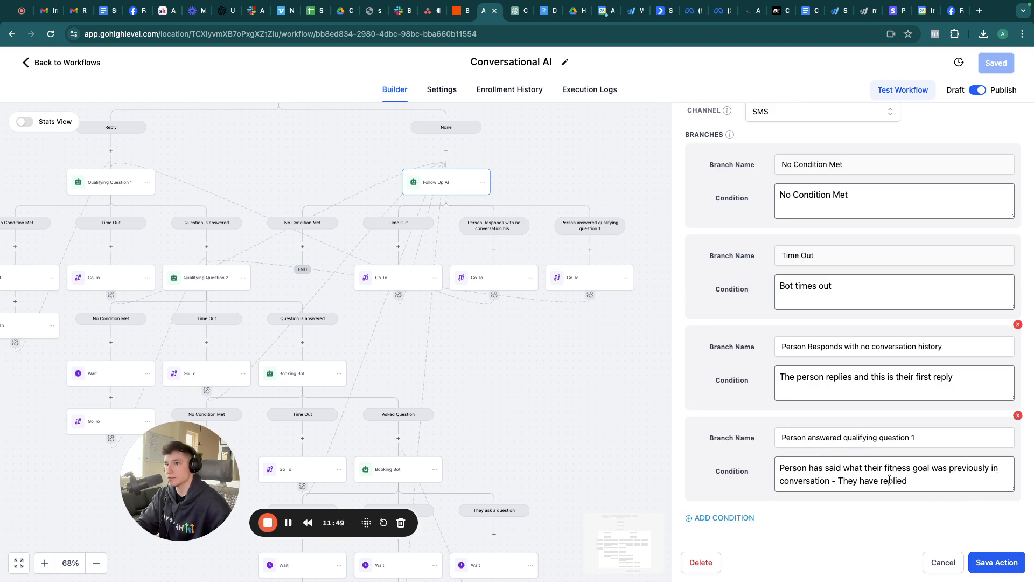
pyautogui.click(944, 562)
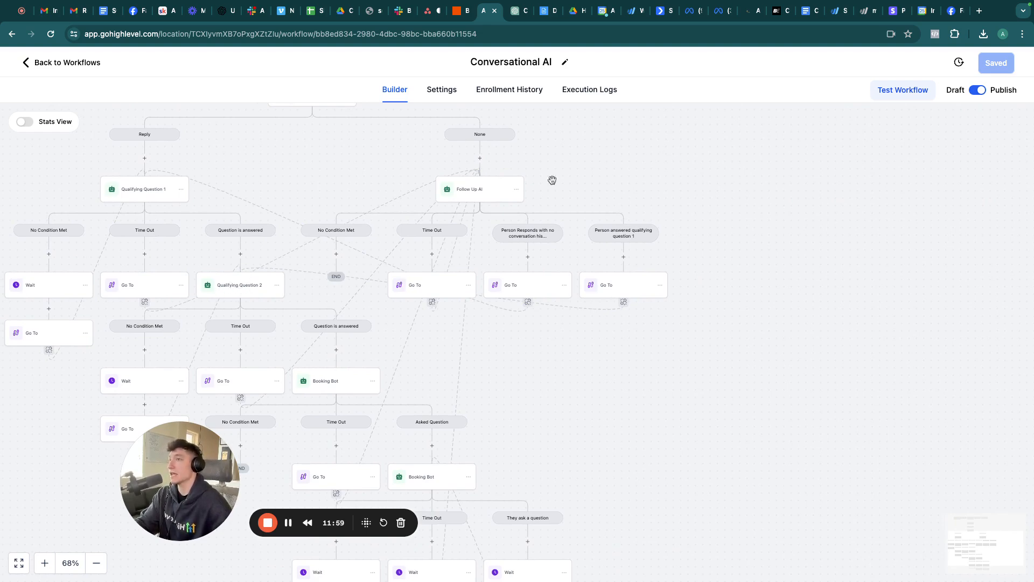
pyautogui.hscroll(-3, 616, 325)
pyautogui.scroll(-1, 616, 325)
pyautogui.hscroll(-1, 617, 327)
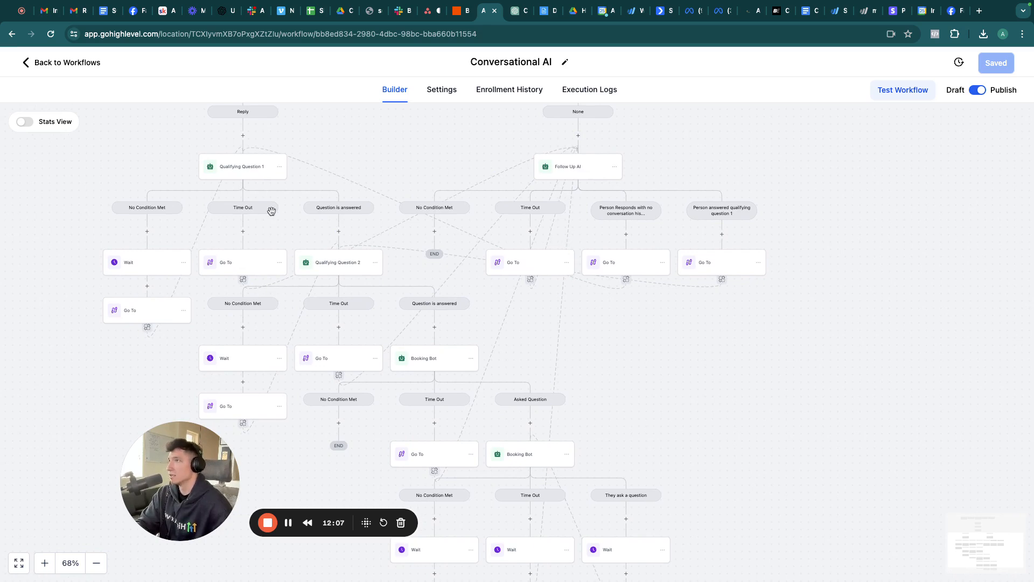
pyautogui.scroll(-2, 626, 534)
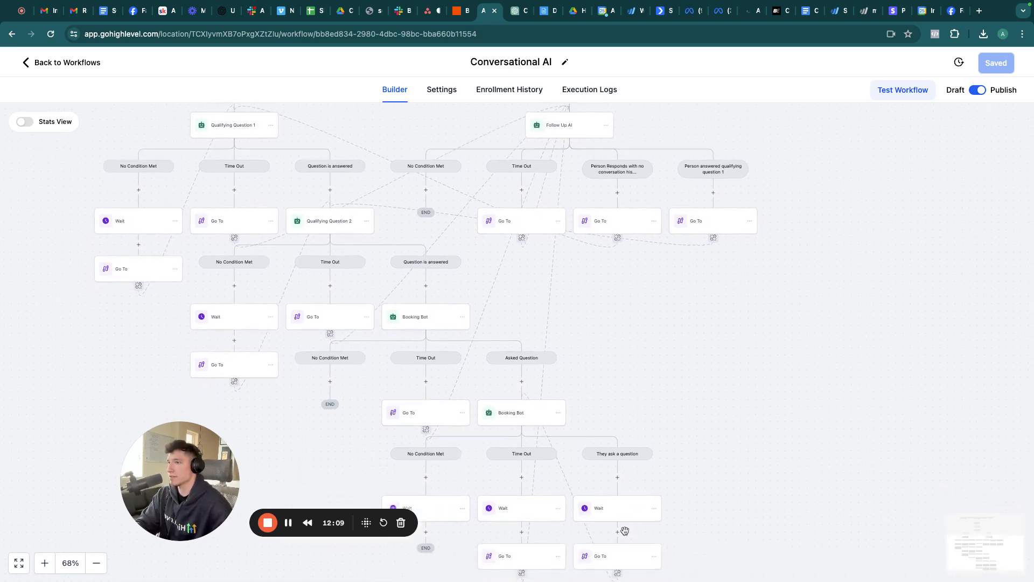
pyautogui.scroll(2, 625, 534)
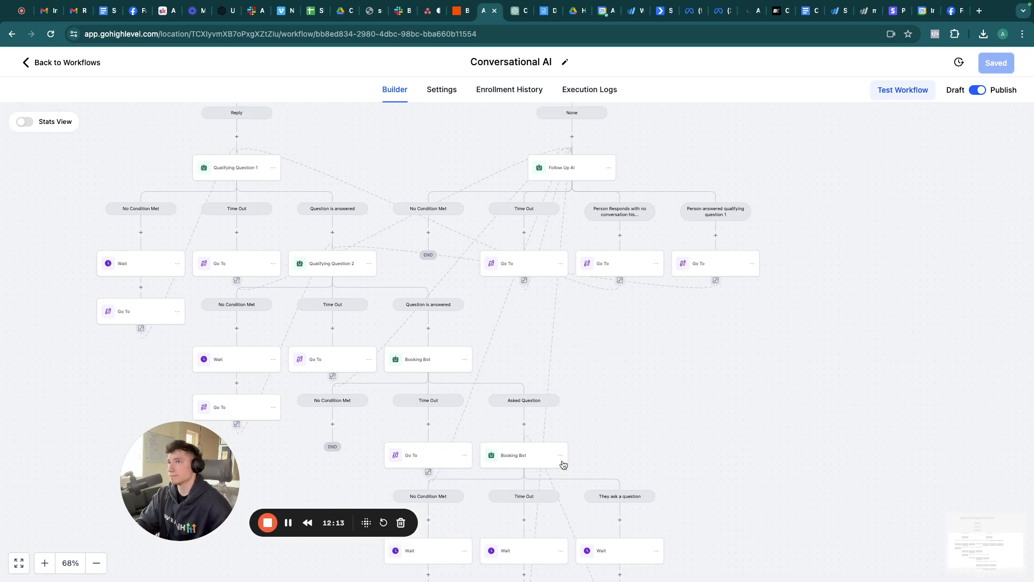
# Step: Return to the AI workflows folder and create a new workflow from scratch
pyautogui.click(59, 64)
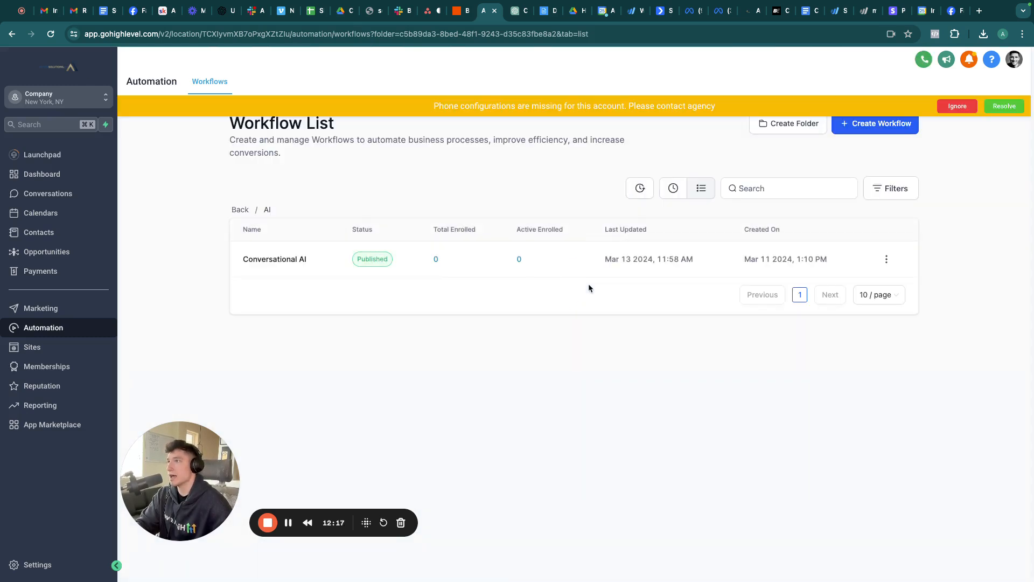
pyautogui.click(240, 209)
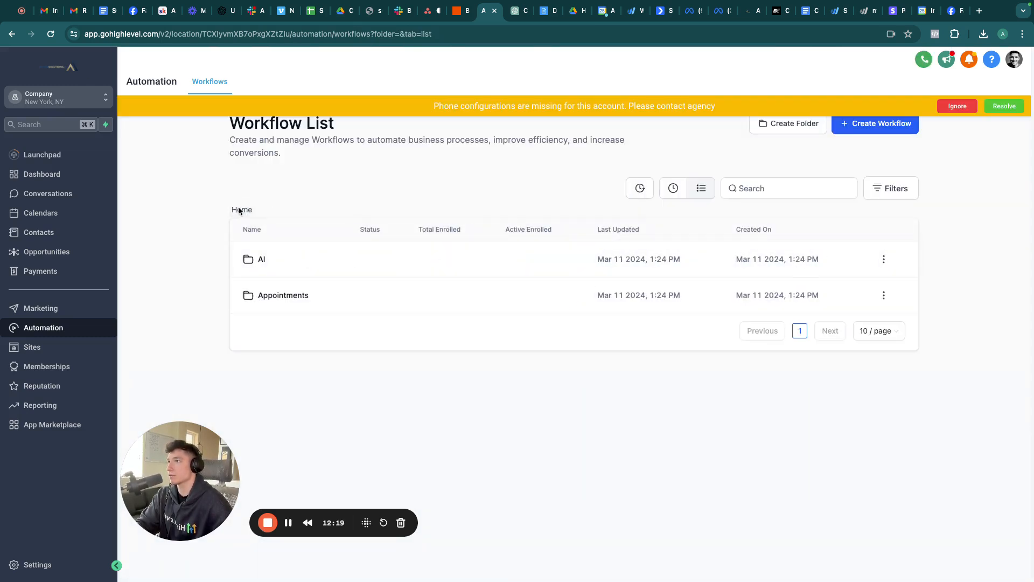
pyautogui.click(276, 295)
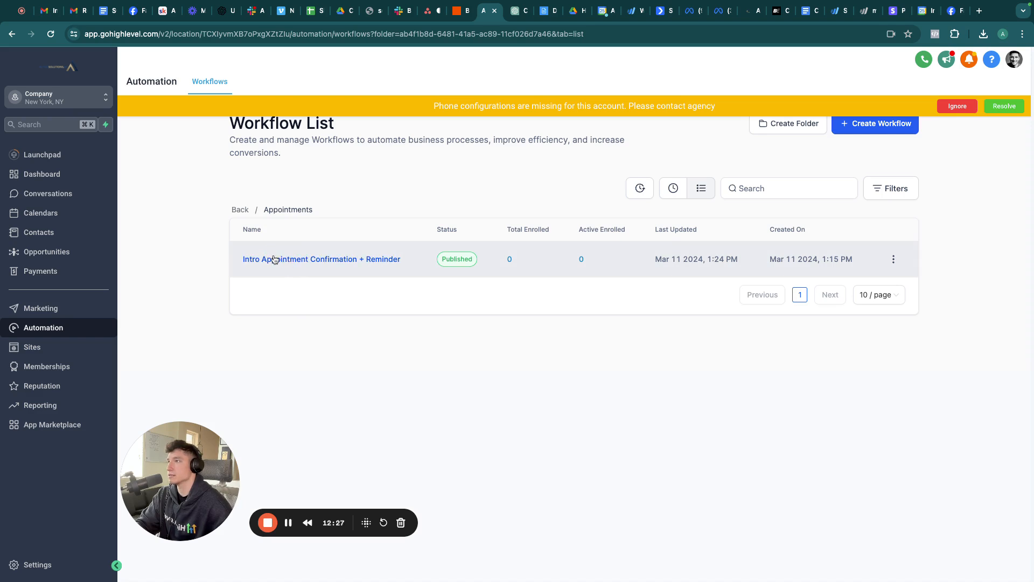
pyautogui.click(241, 209)
pyautogui.click(262, 258)
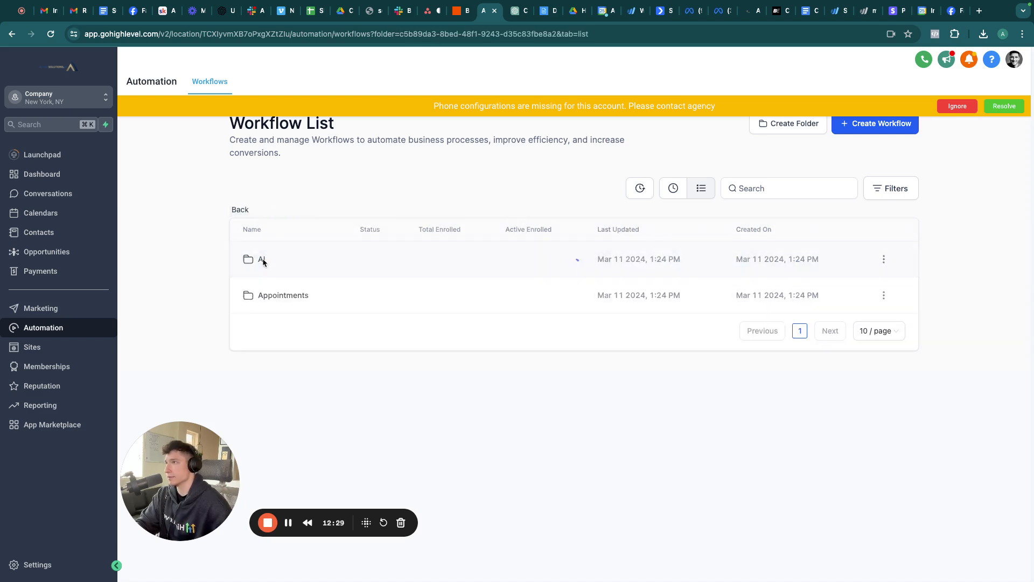
pyautogui.click(888, 132)
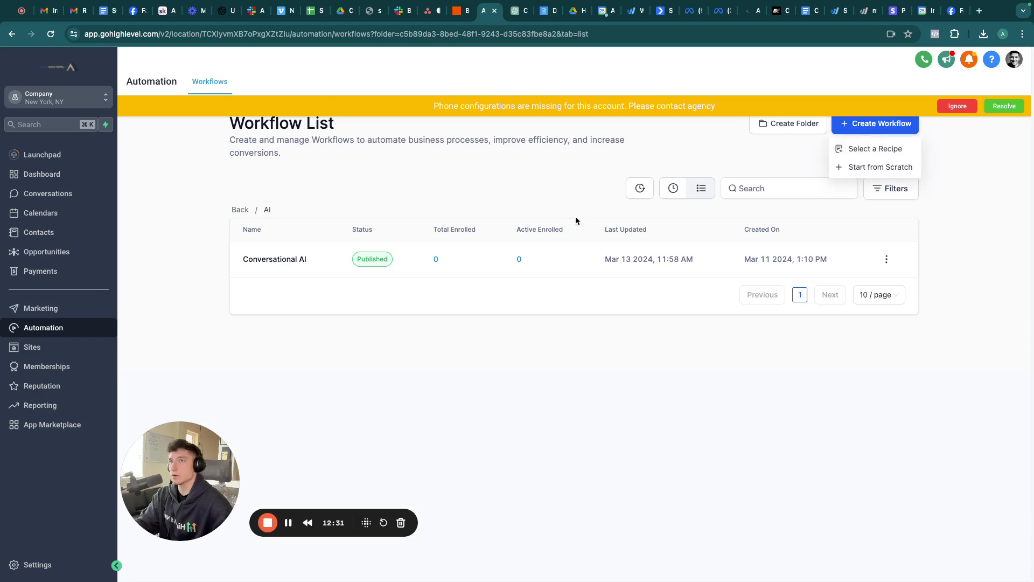
pyautogui.click(859, 167)
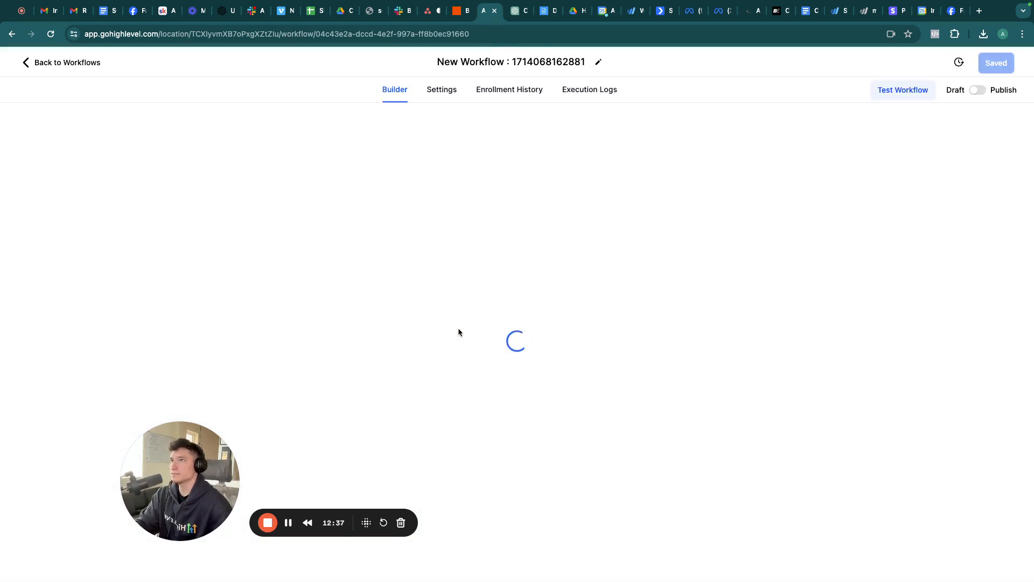
# Step: Rename the new workflow to 'Stop Bot'
pyautogui.click(504, 62)
pyautogui.write('S')
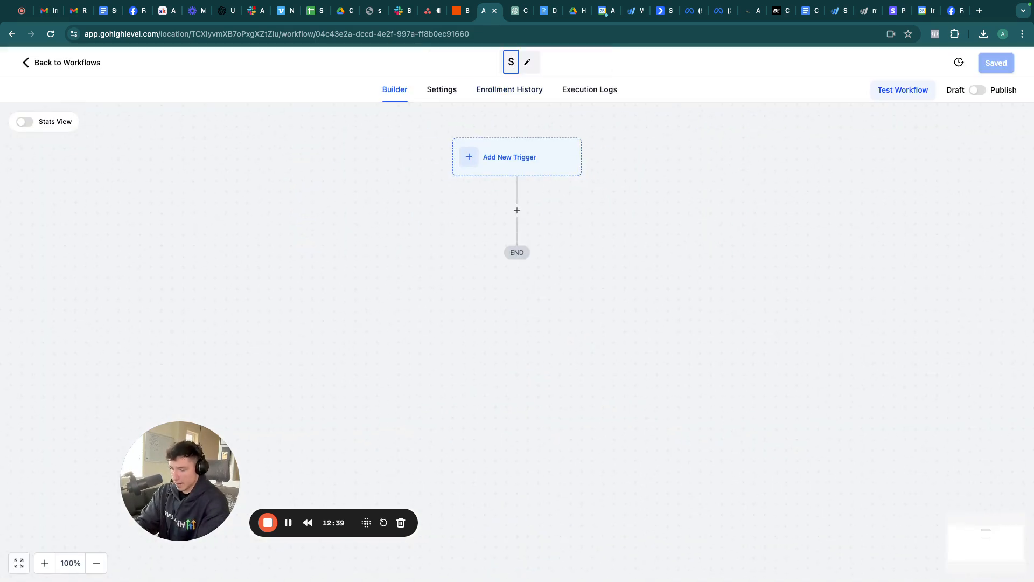
pyautogui.write('top Bot')
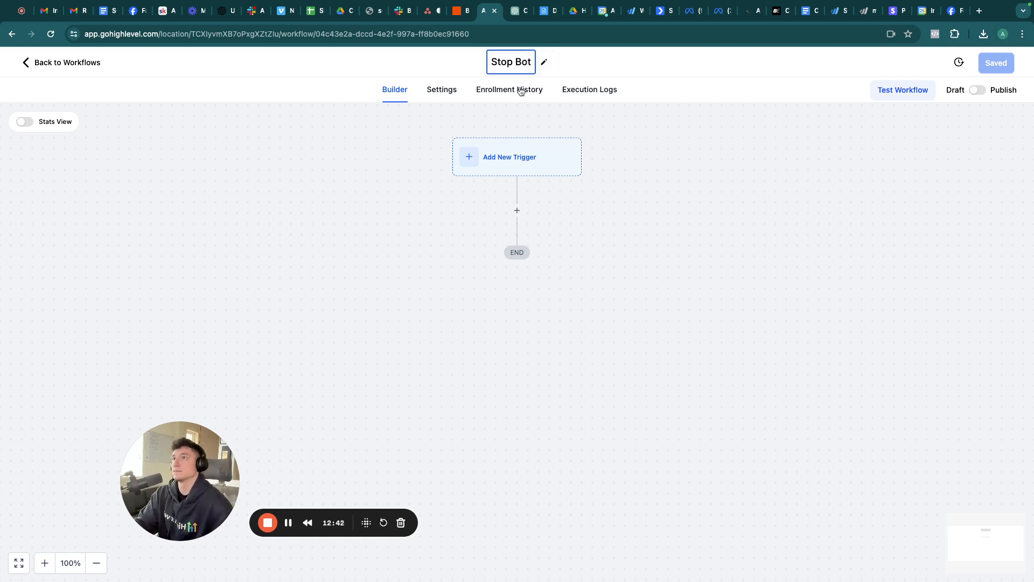
pyautogui.click(497, 162)
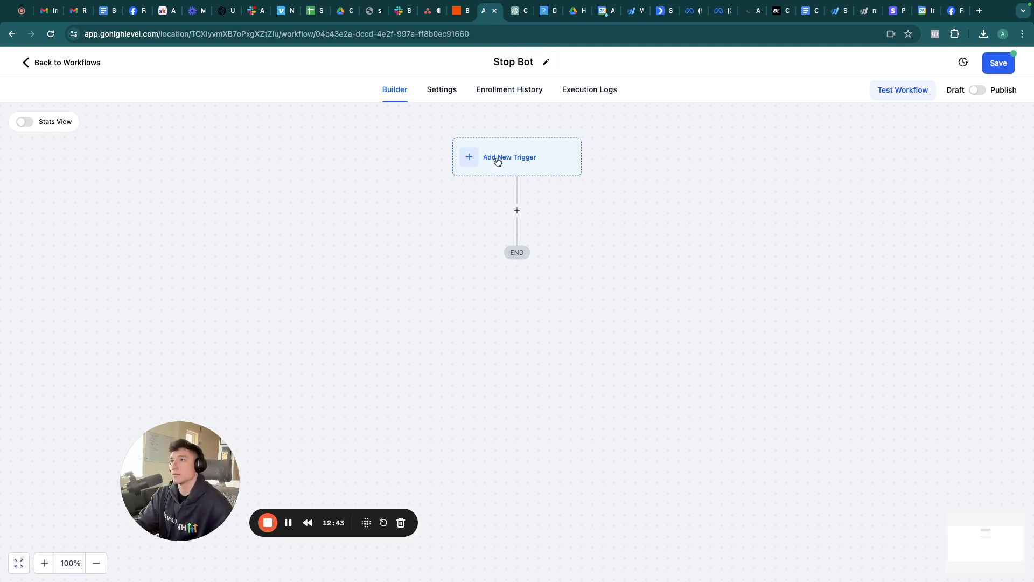
# Step: Add and save an Appointment Status trigger
pyautogui.click(497, 159)
pyautogui.click(794, 187)
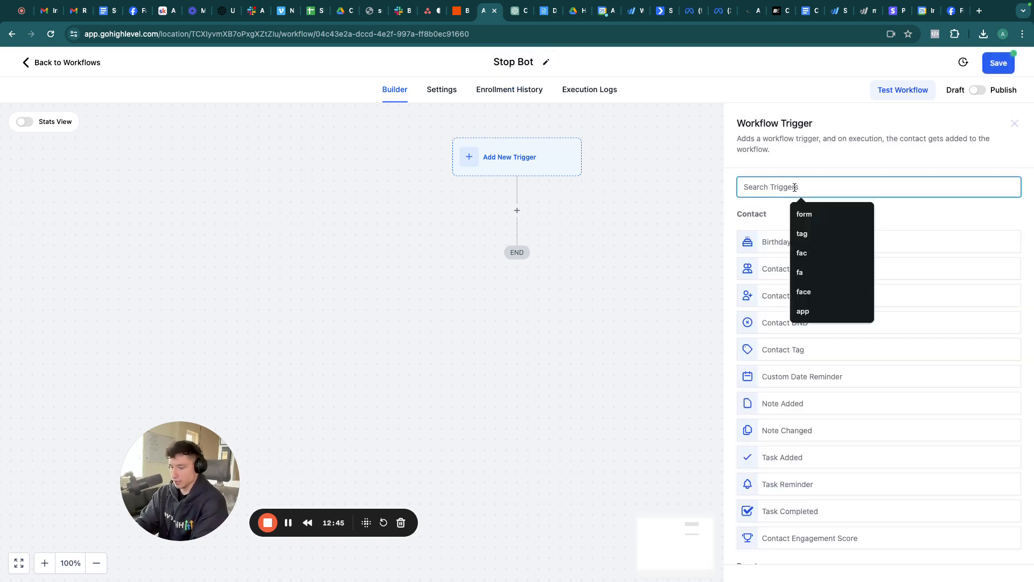
pyautogui.write('app')
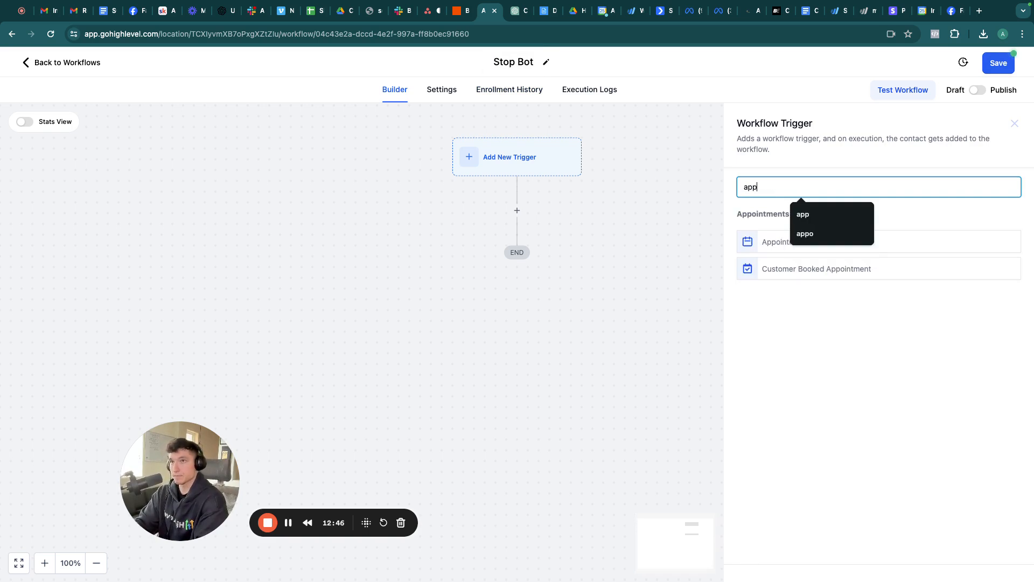
pyautogui.click(767, 242)
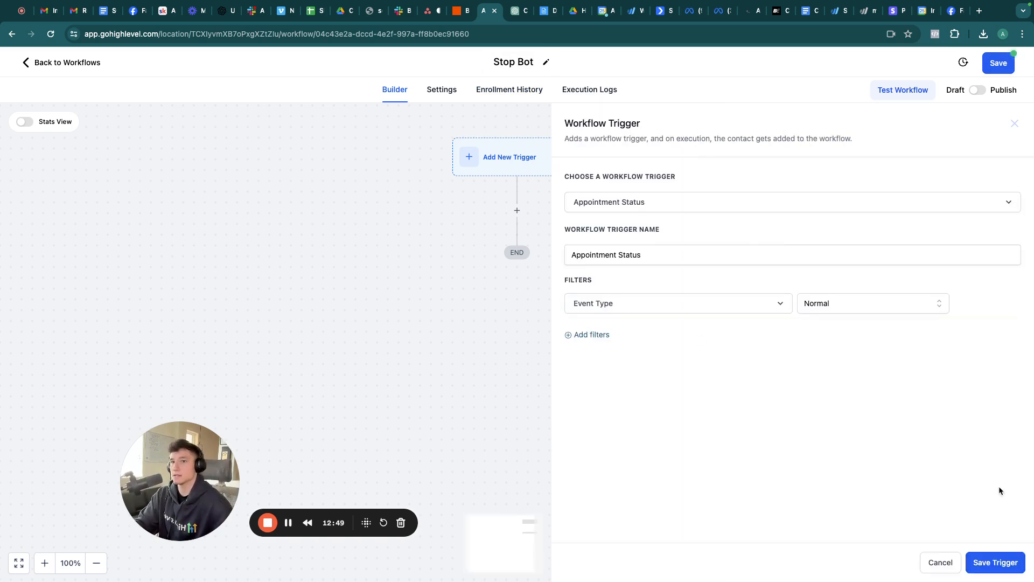
pyautogui.click(989, 563)
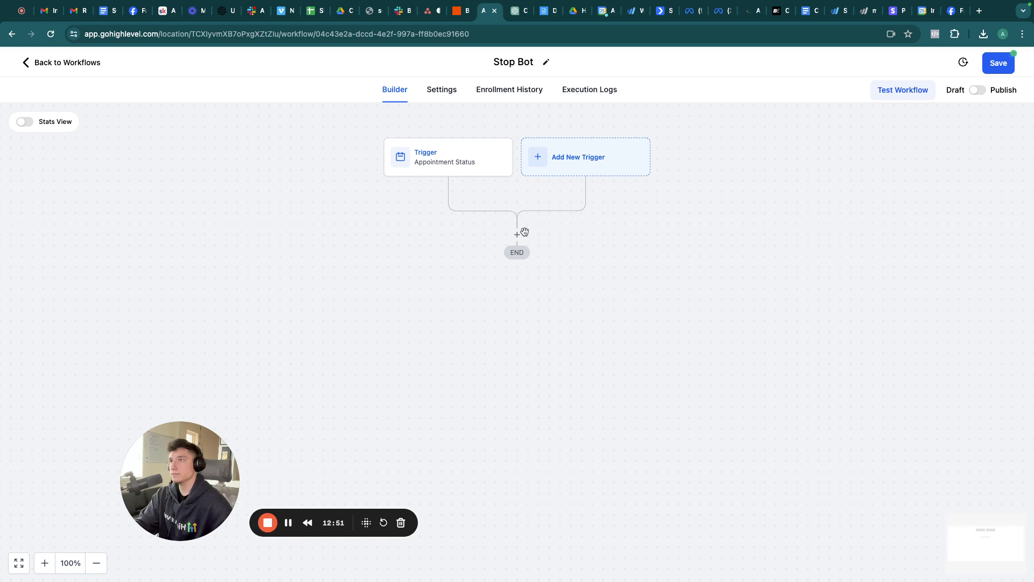
# Step: Add a Remove From Workflow action targeting the Conversational AI workflow
pyautogui.click(517, 234)
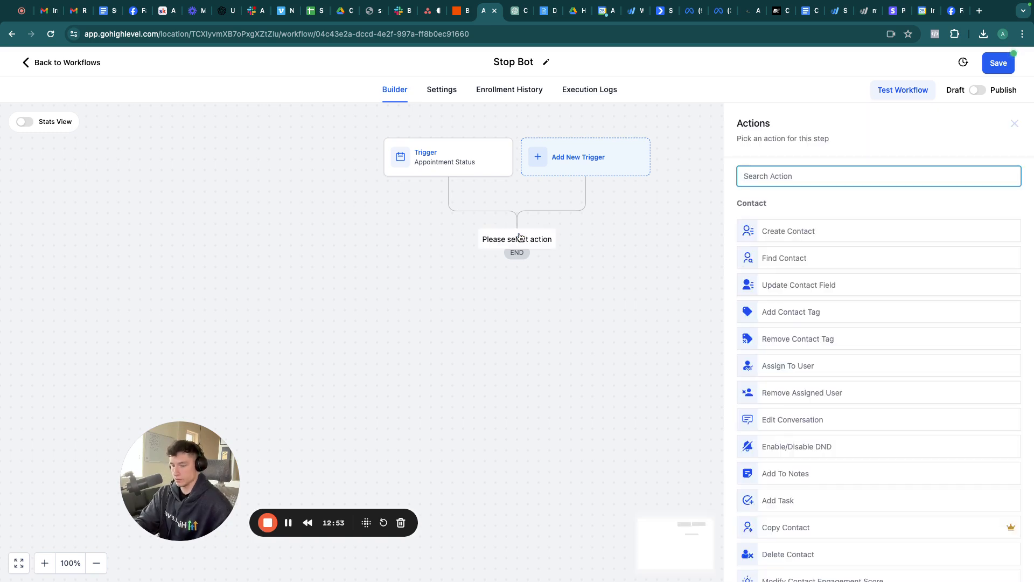
pyautogui.write('re')
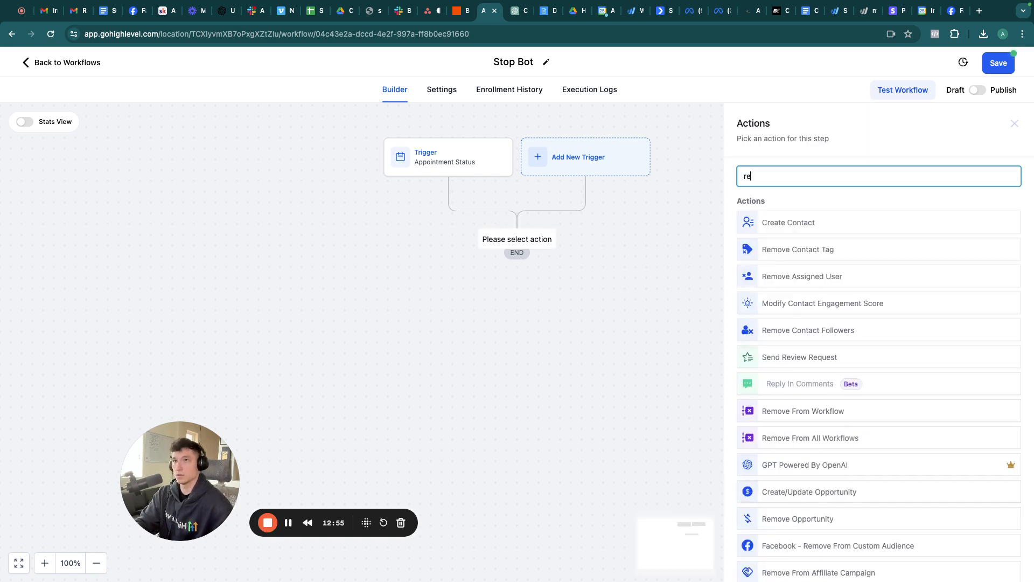
pyautogui.write('mo')
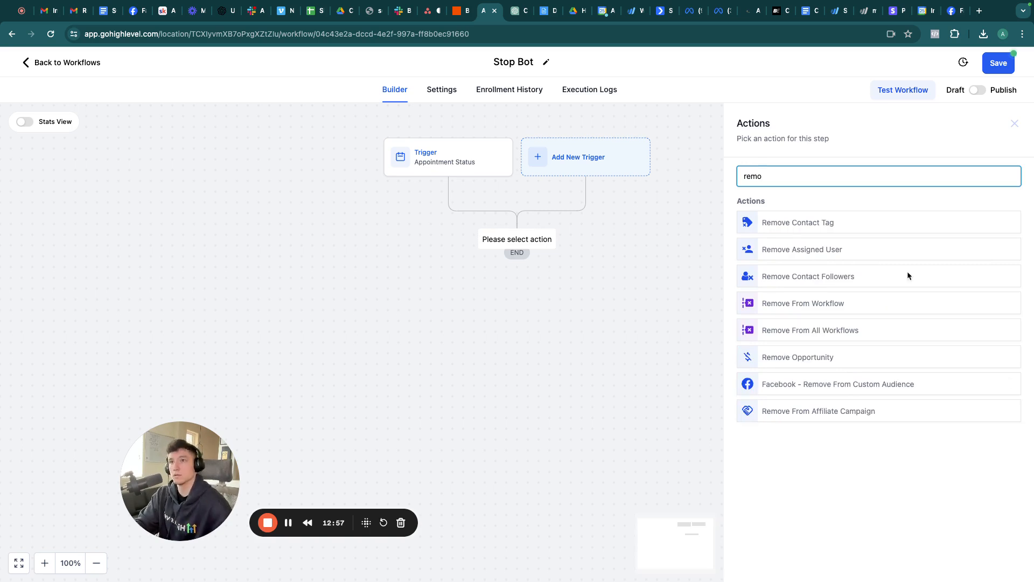
pyautogui.click(790, 305)
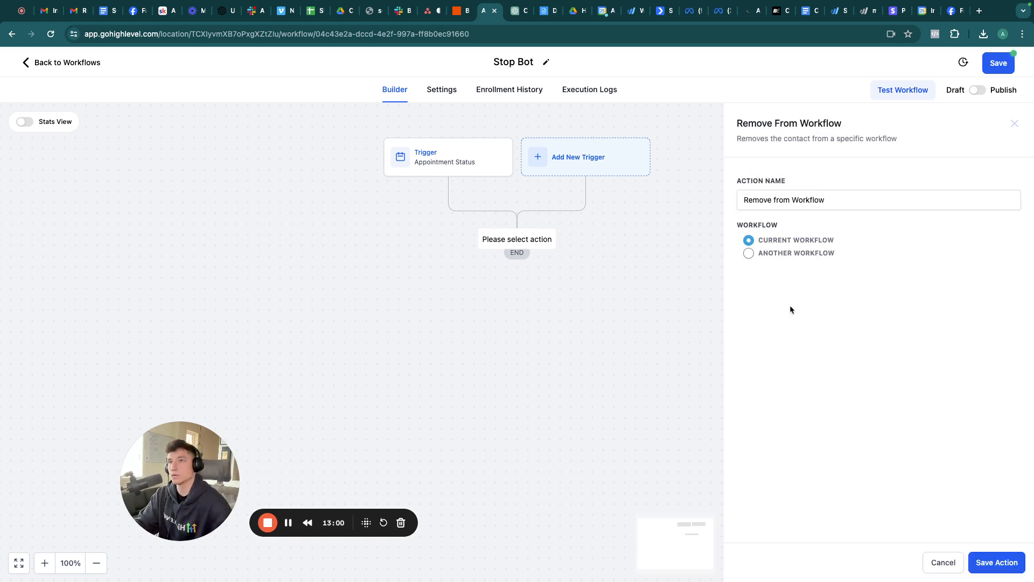
pyautogui.click(749, 253)
pyautogui.click(839, 281)
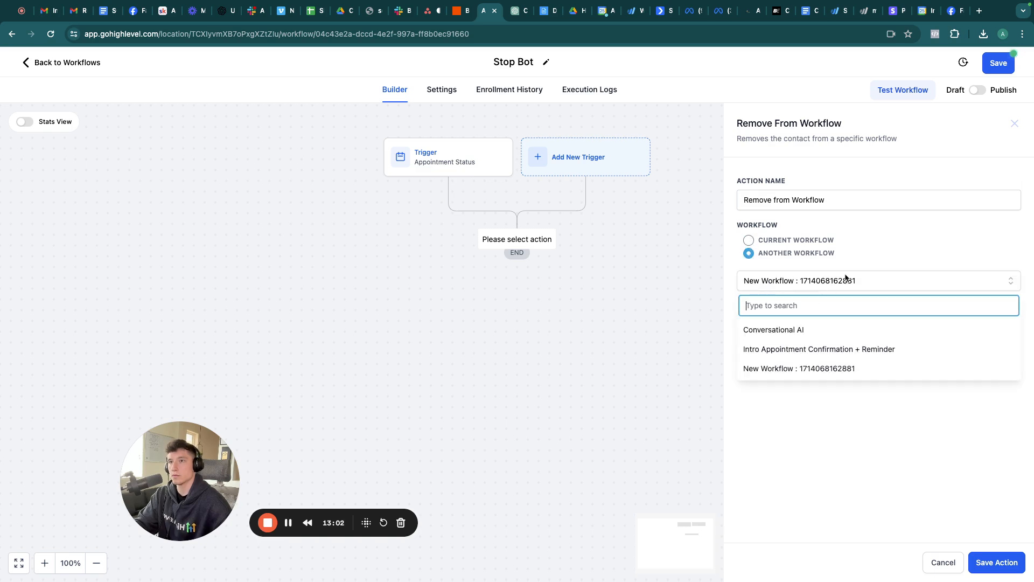
pyautogui.click(790, 330)
pyautogui.click(996, 560)
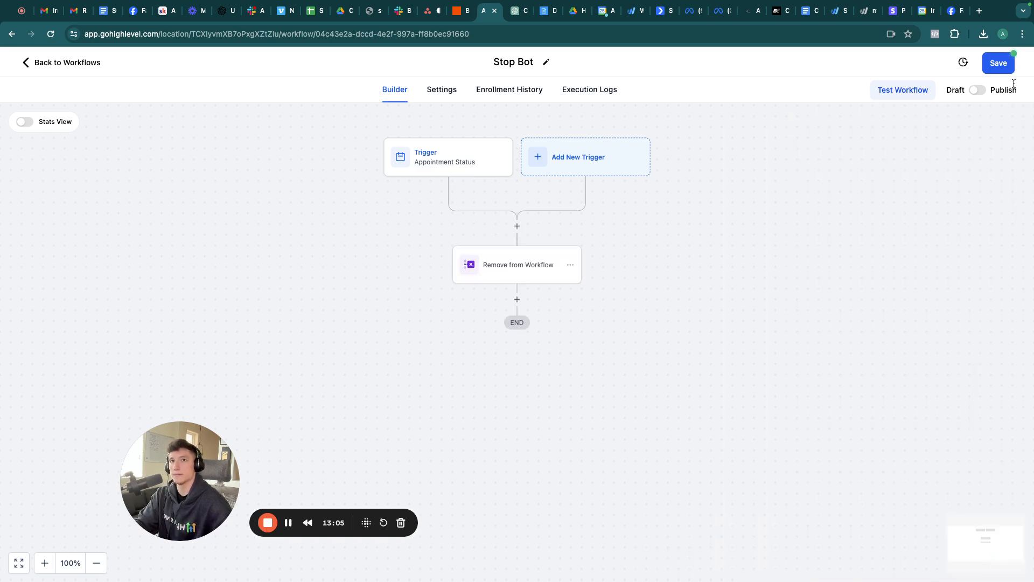
# Step: Save the Stop Bot workflow, toggle it to Publish, and check its Appointment Status trigger
pyautogui.click(999, 63)
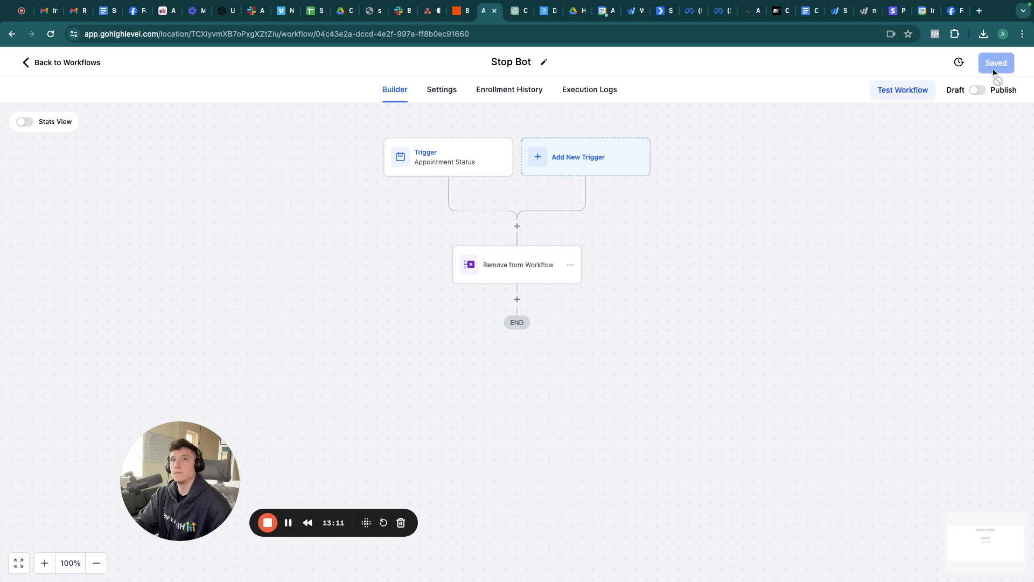
pyautogui.click(976, 90)
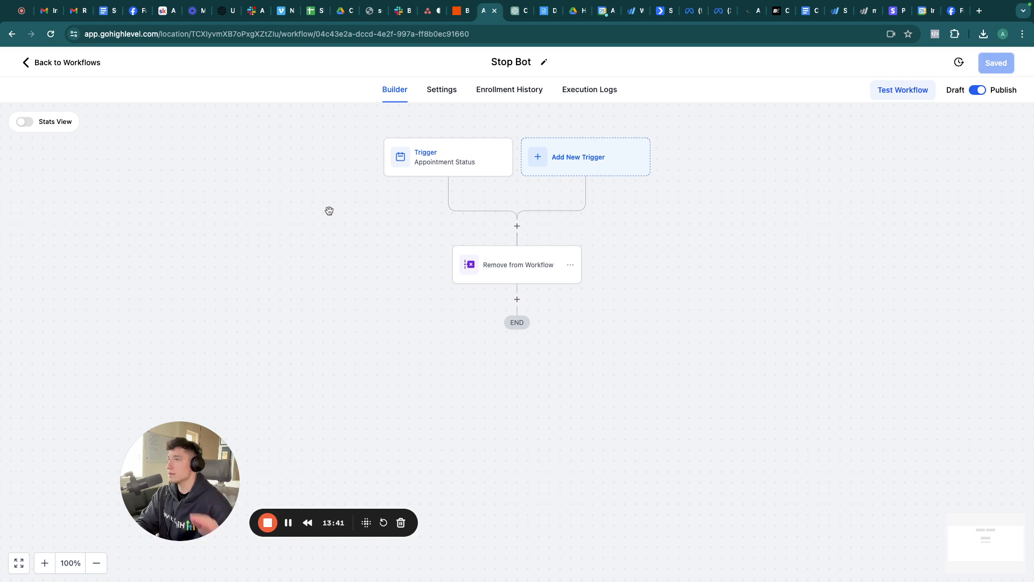
pyautogui.click(443, 164)
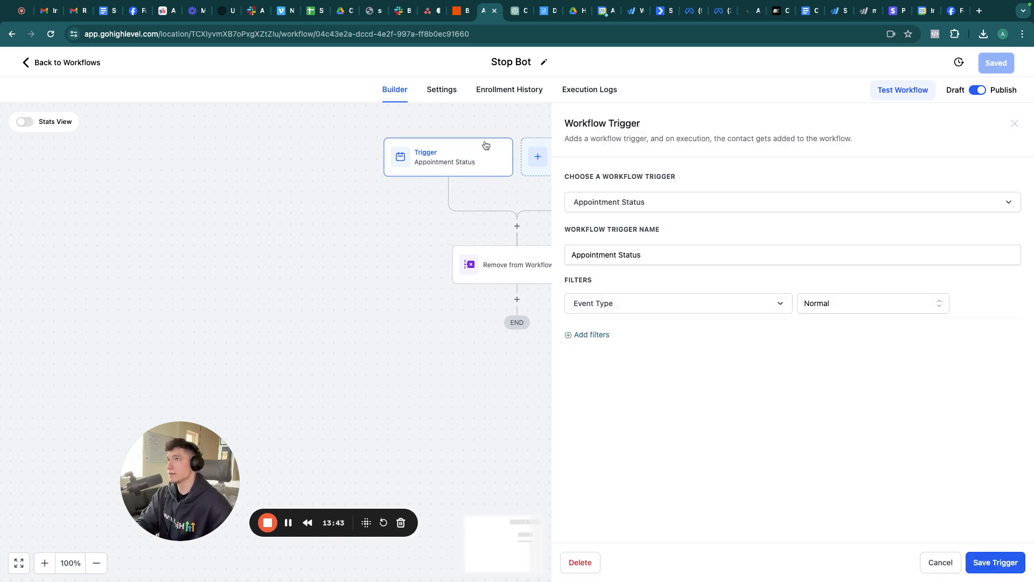
pyautogui.click(1014, 125)
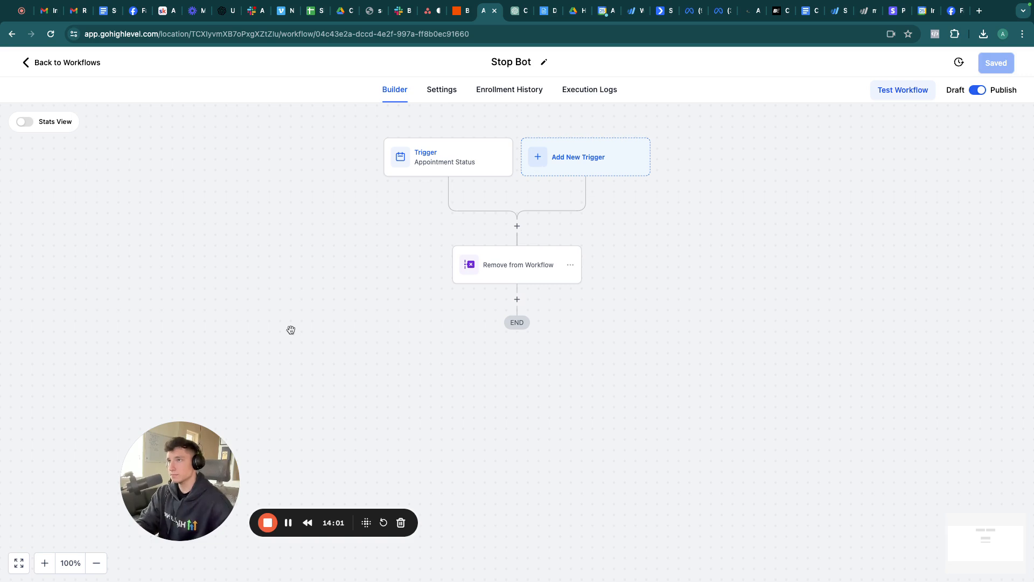
# Step: Leave the workflows, open the contact's SMS thread and scroll to the bot's booking-link reply
pyautogui.click(72, 64)
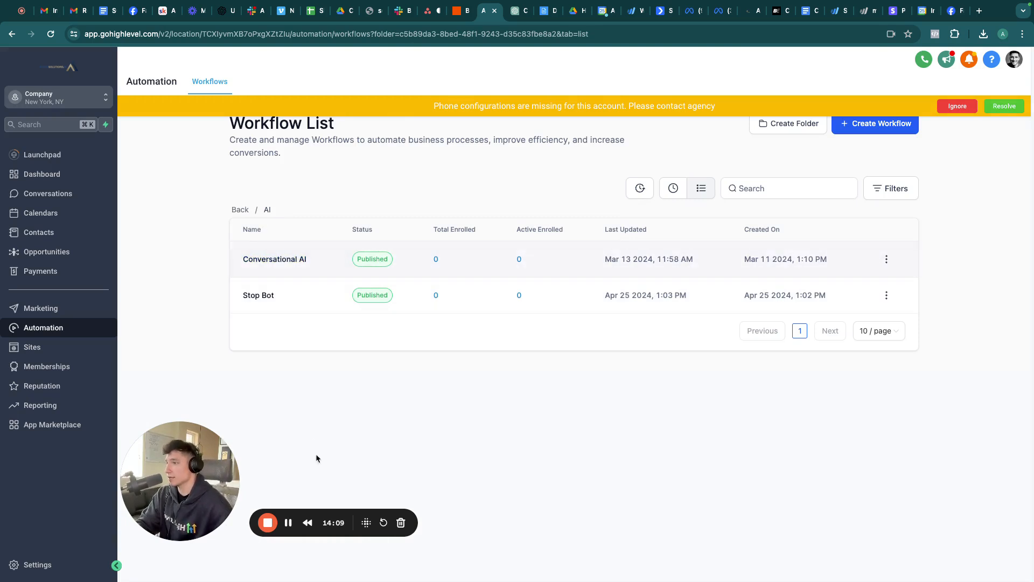
pyautogui.click(290, 525)
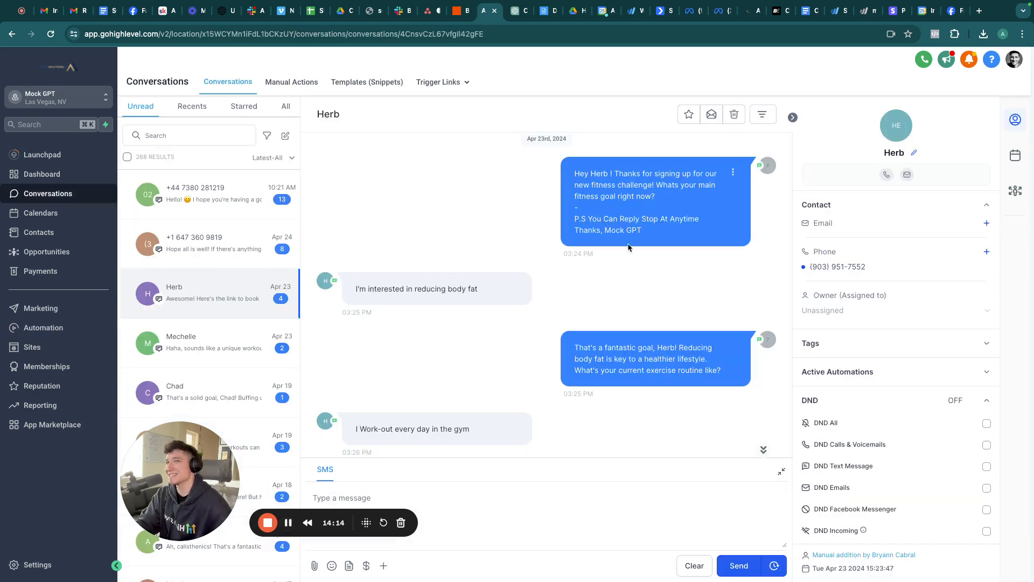
pyautogui.scroll(3, 619, 245)
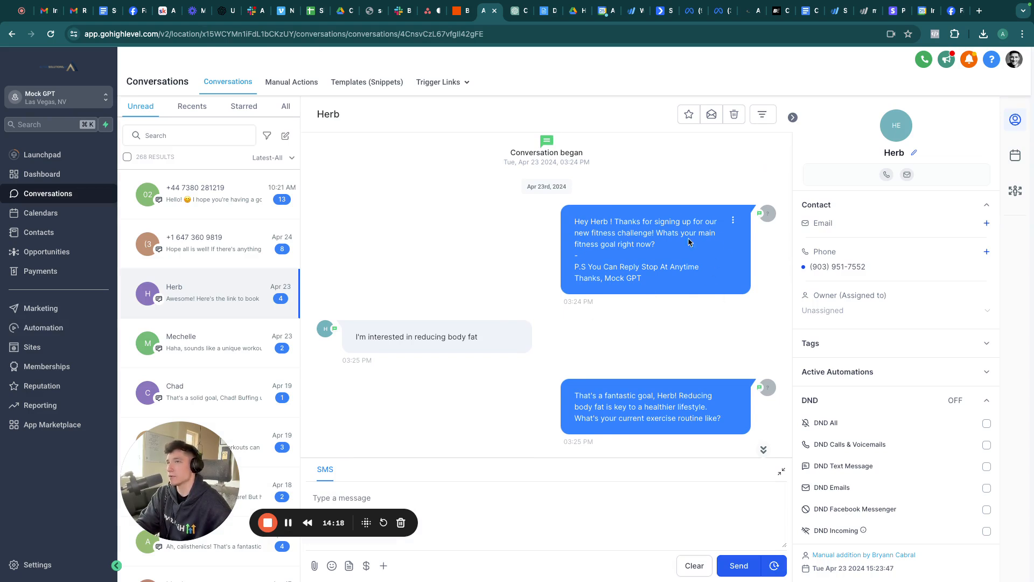
pyautogui.scroll(-1, 641, 292)
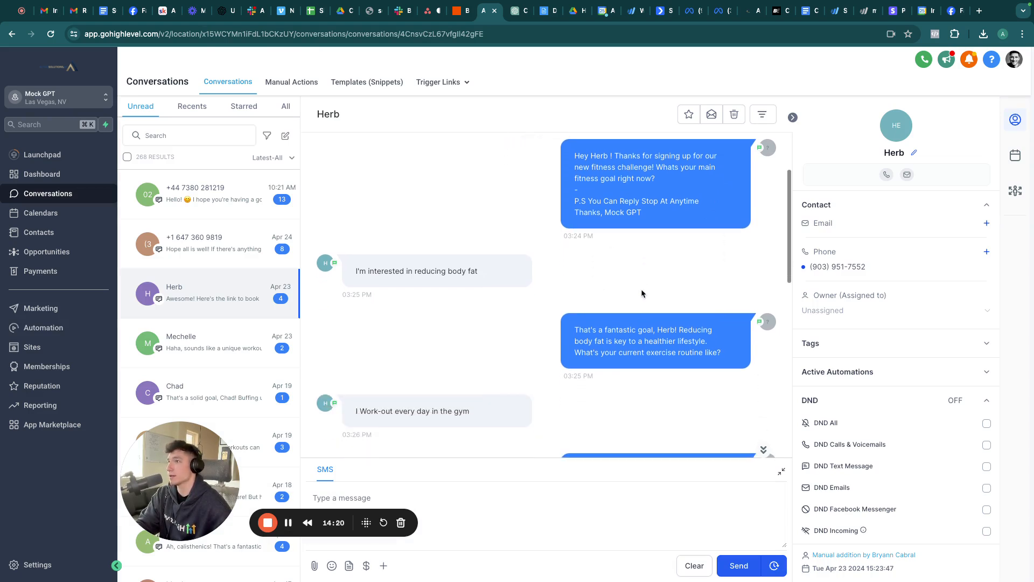
pyautogui.scroll(-1, 383, 283)
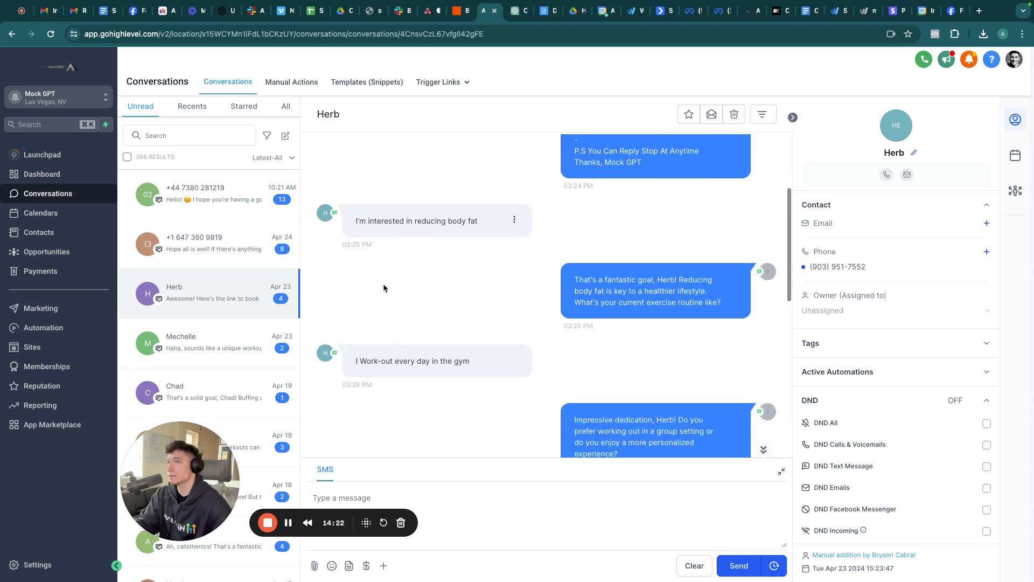
pyautogui.scroll(-1, 662, 312)
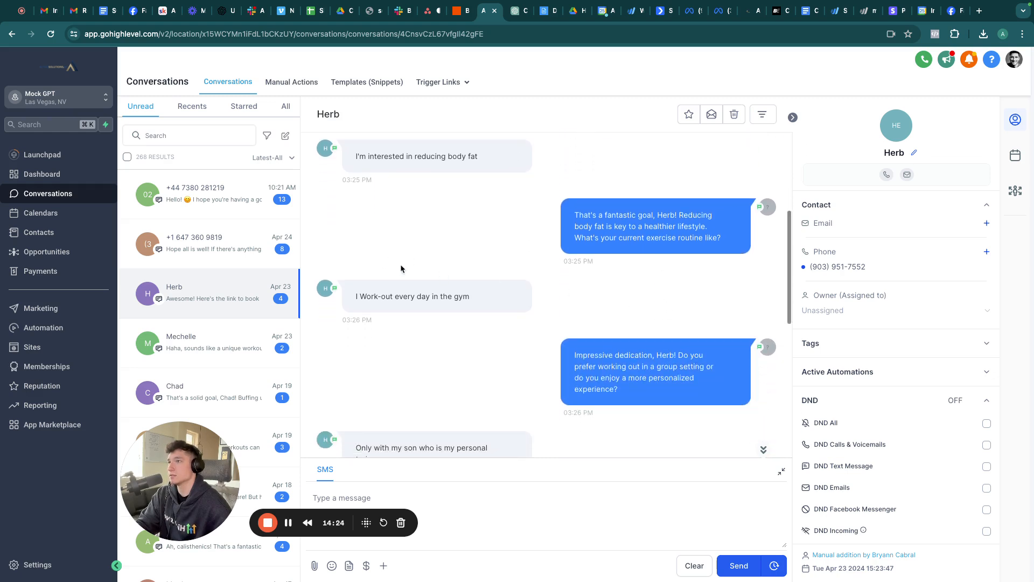
pyautogui.scroll(-1, 560, 323)
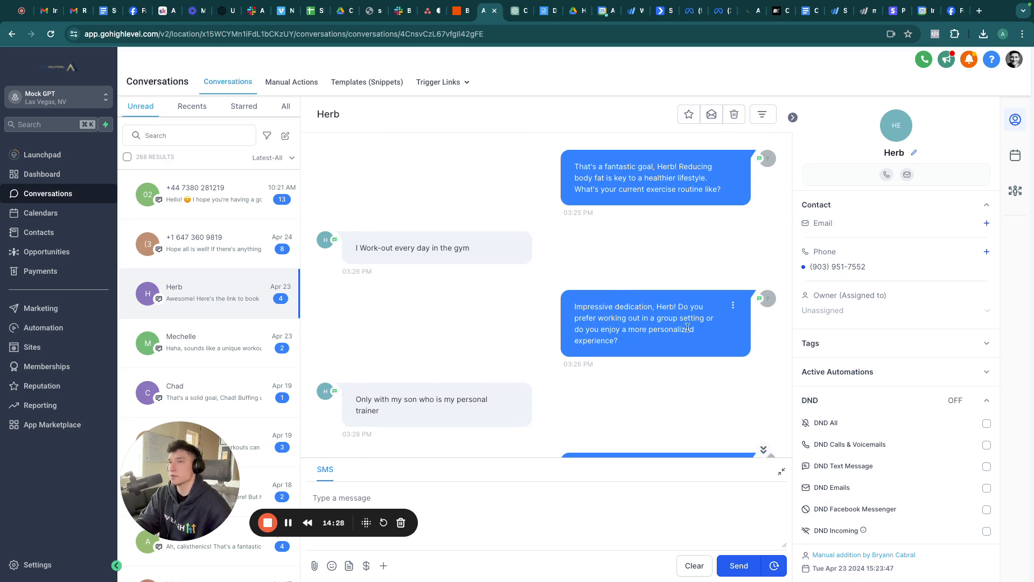
pyautogui.scroll(-1, 664, 328)
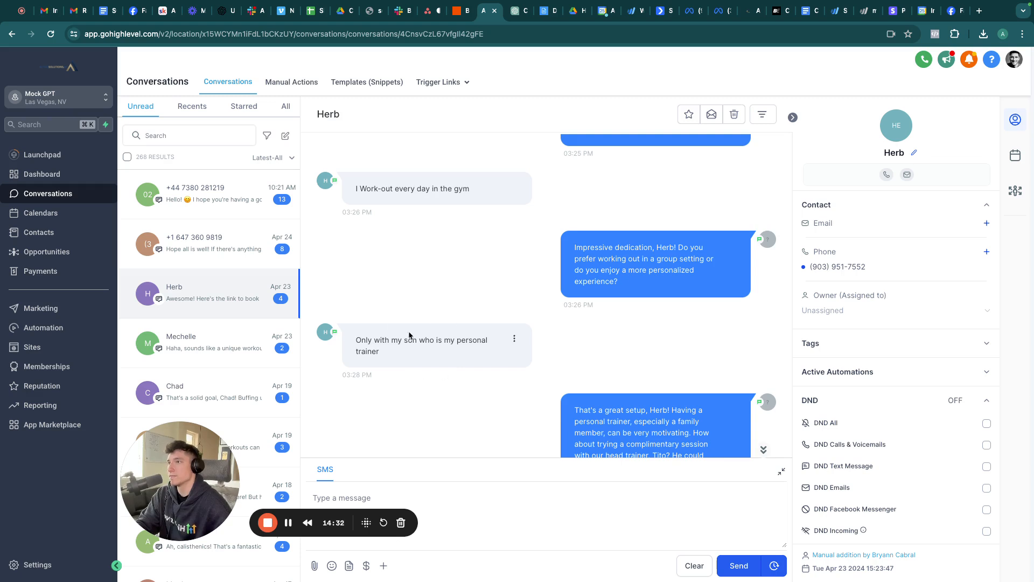
pyautogui.scroll(-2, 431, 345)
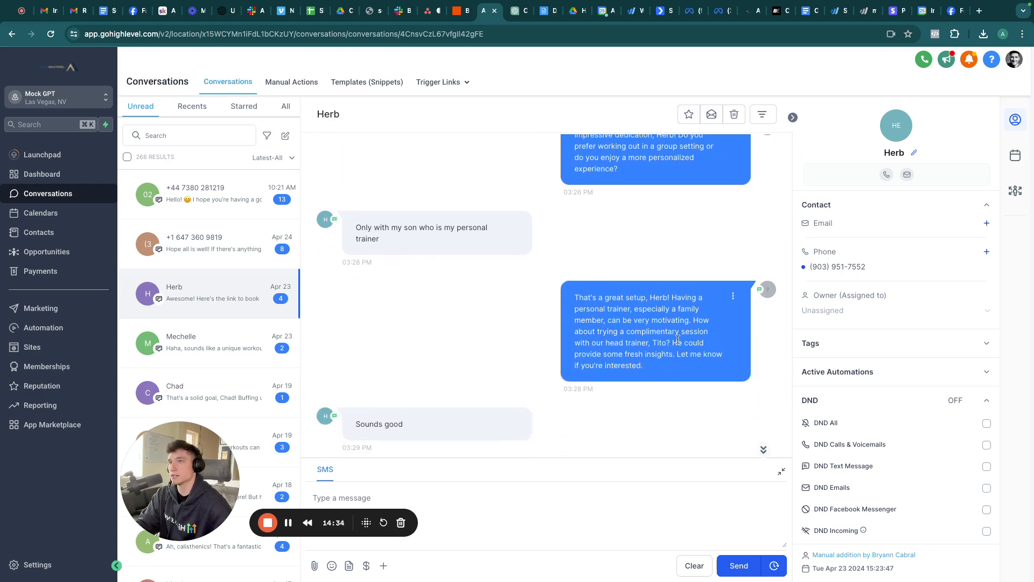
pyautogui.scroll(-2, 566, 223)
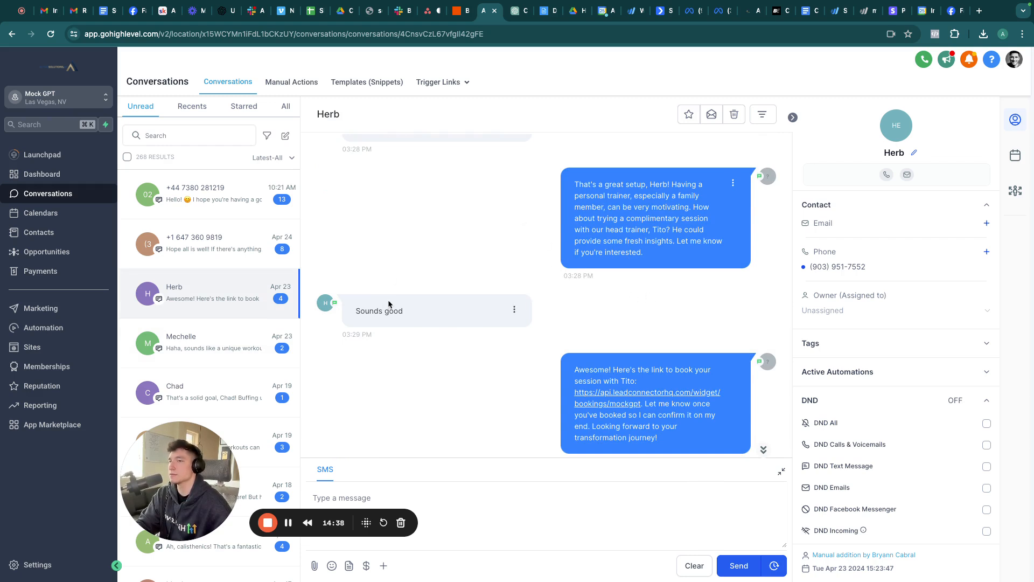
pyautogui.scroll(-1, 629, 372)
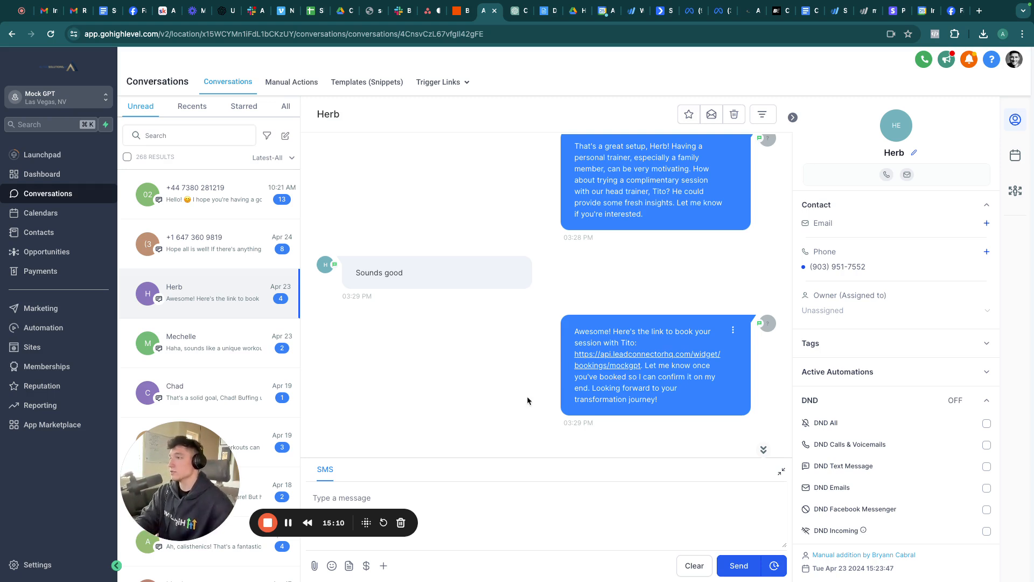
# Step: Open the Conversational AI folder in Custom Values' Folders view to list its eight values
pyautogui.click(289, 522)
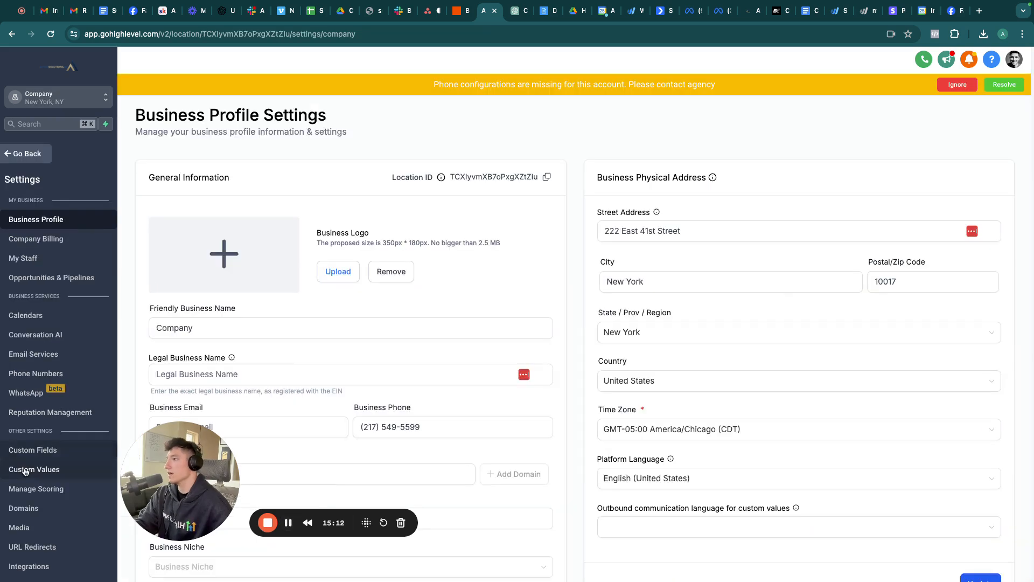
pyautogui.click(34, 469)
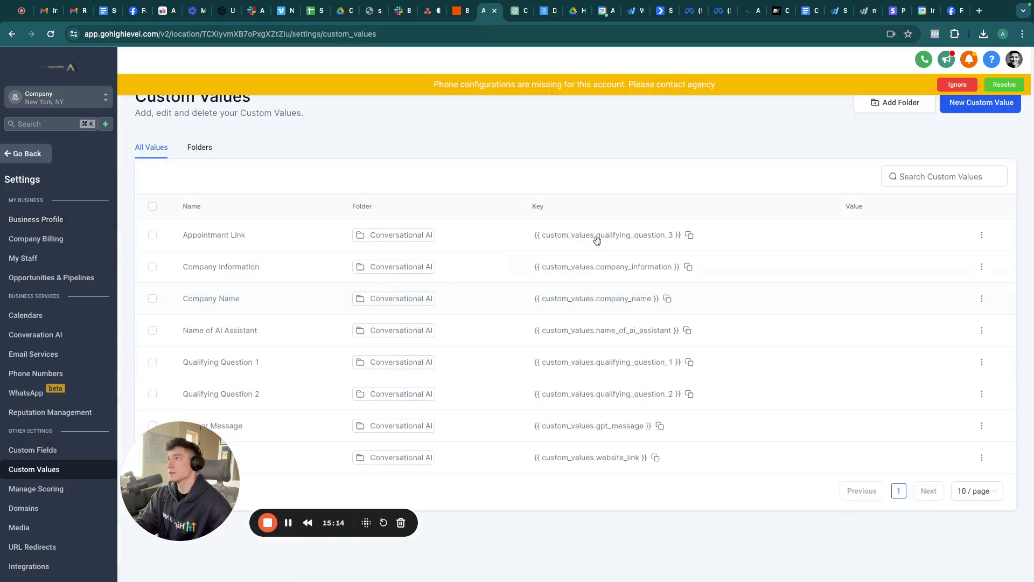
pyautogui.click(189, 143)
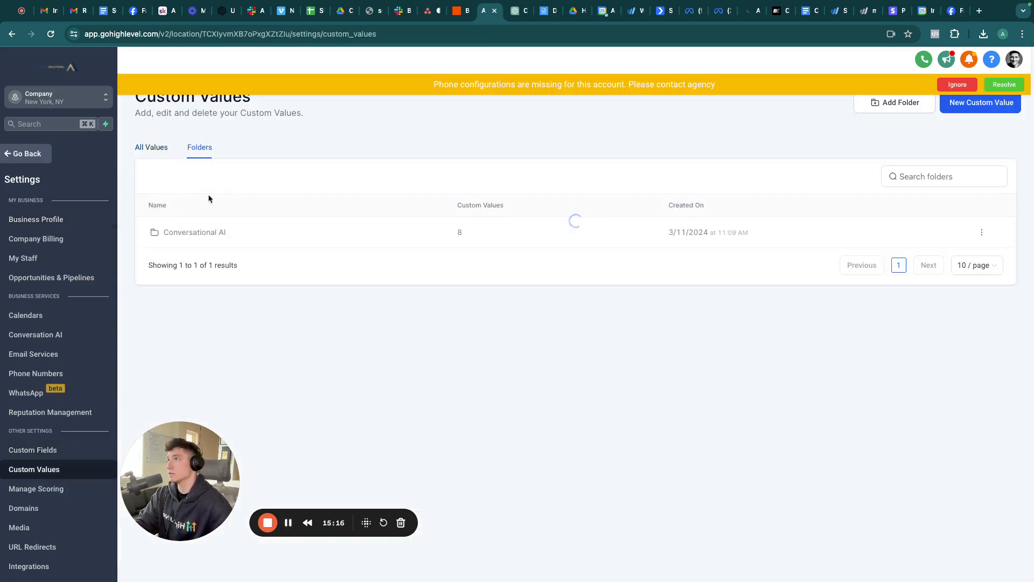
pyautogui.click(191, 233)
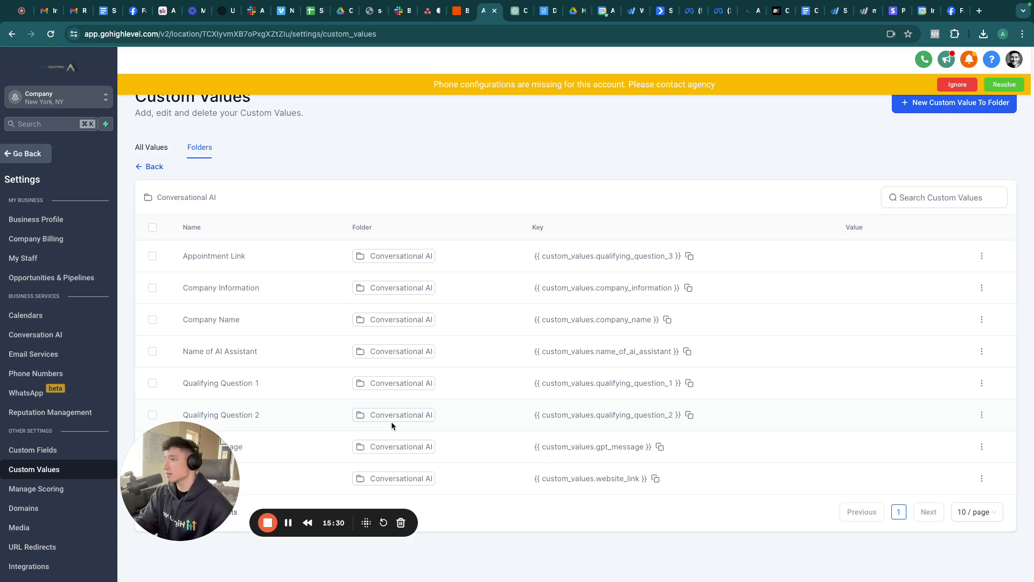
# Step: Open the Conversational AI workflow from the AI folder, view its full tree, then go back
pyautogui.click(36, 156)
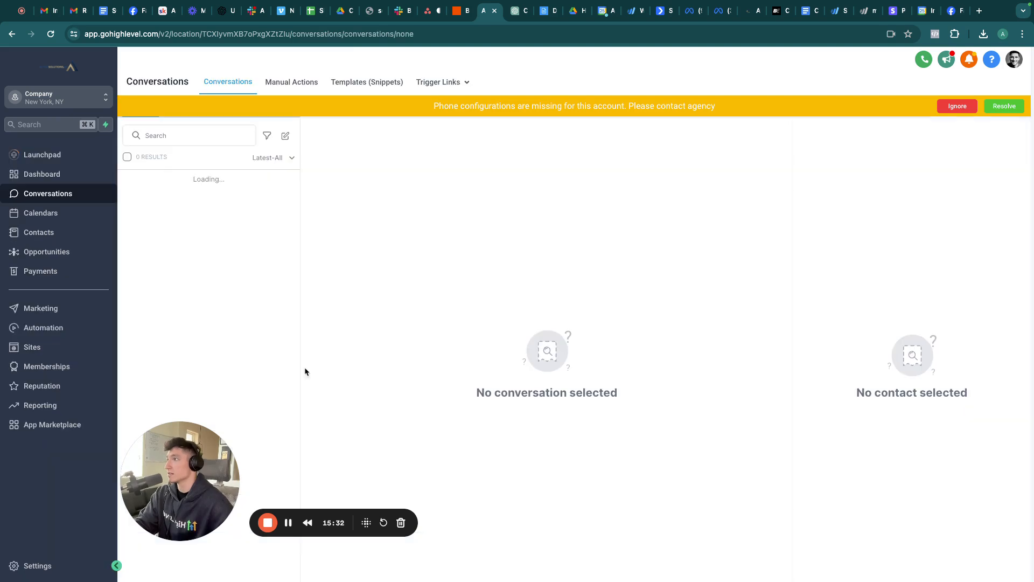
pyautogui.click(41, 330)
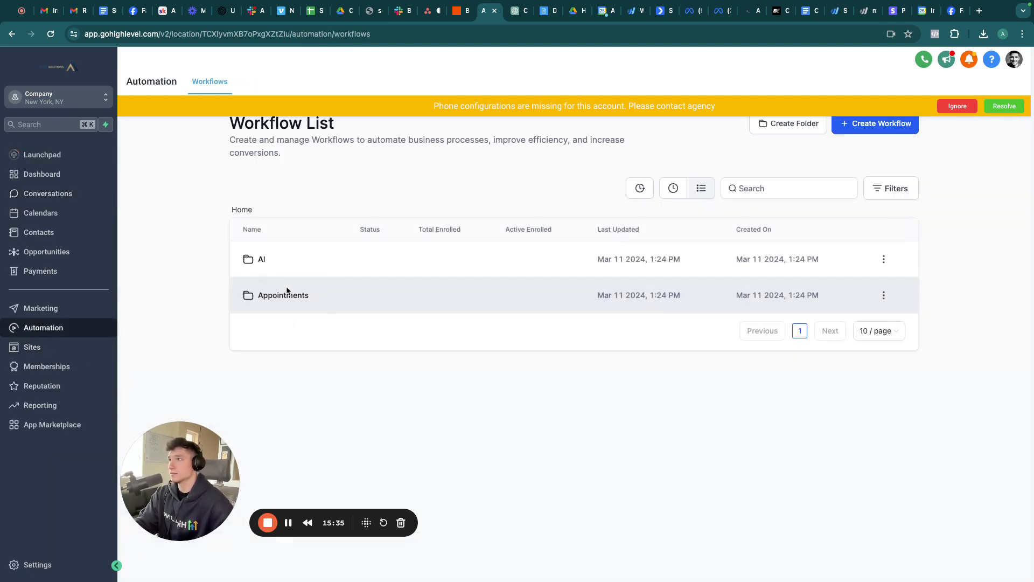
pyautogui.click(265, 259)
pyautogui.click(272, 260)
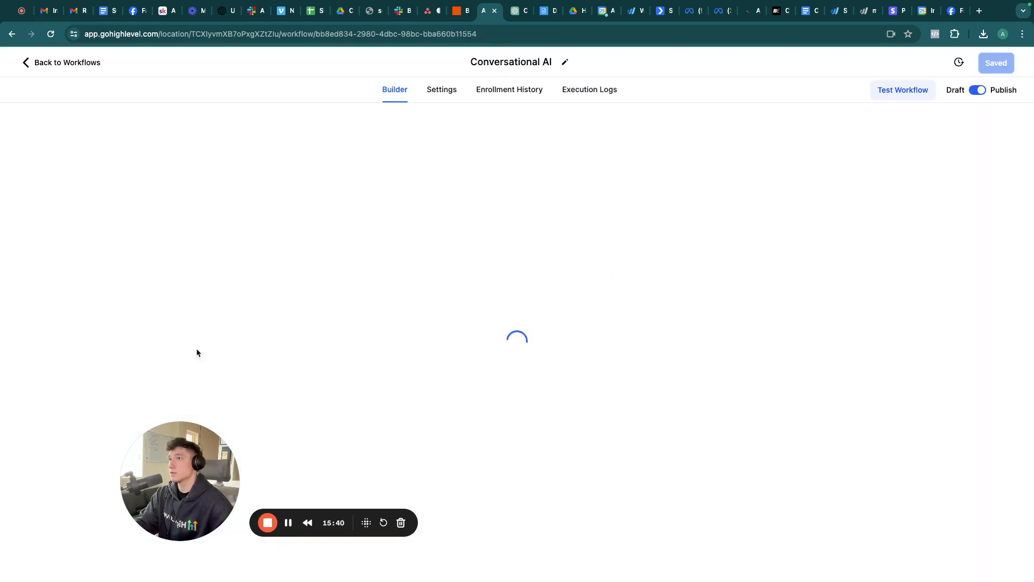
pyautogui.scroll(-5, 552, 296)
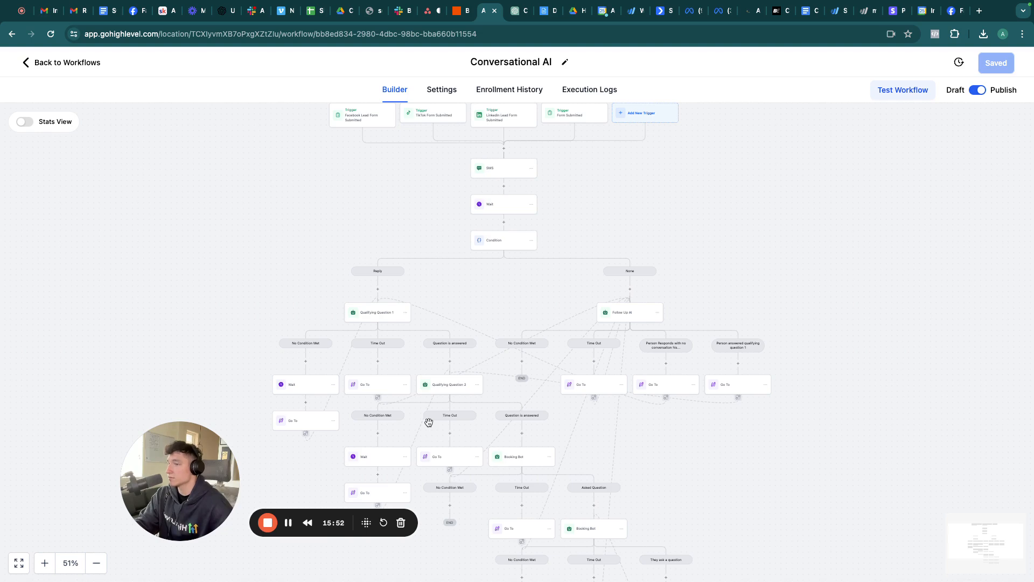
pyautogui.click(66, 64)
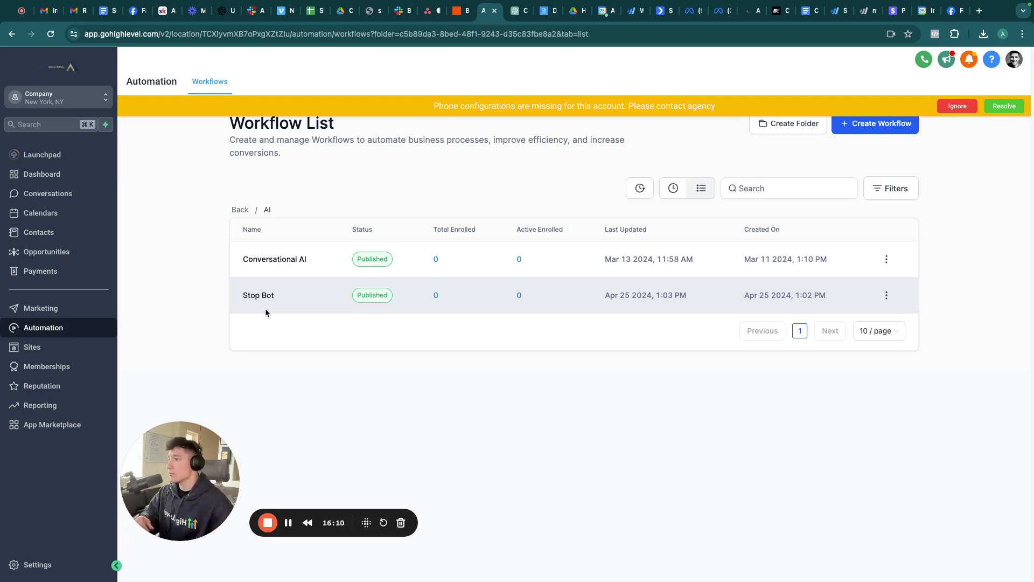
# Step: Switch to the agency view and open the account snapshots page
pyautogui.click(60, 100)
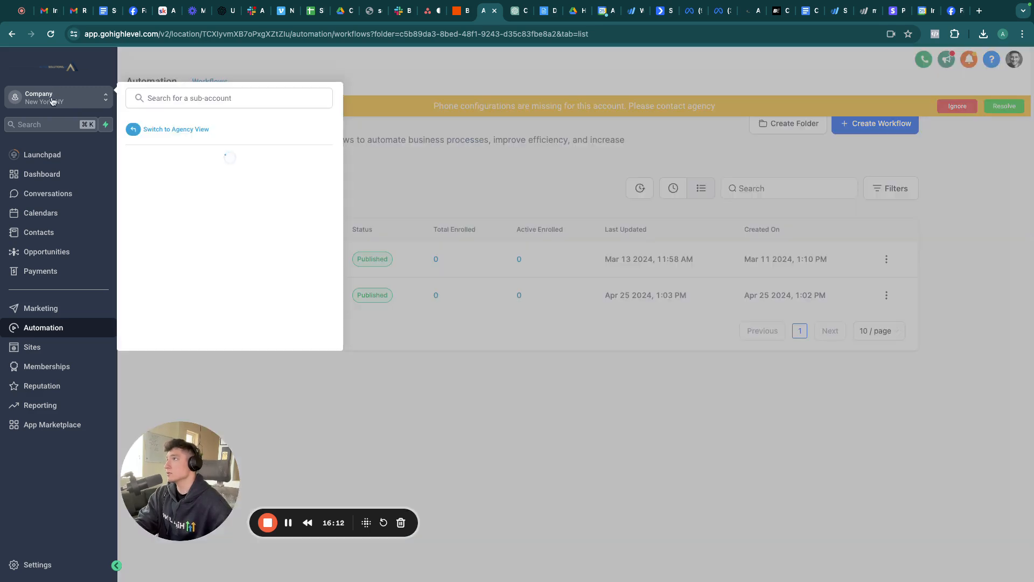
pyautogui.click(157, 130)
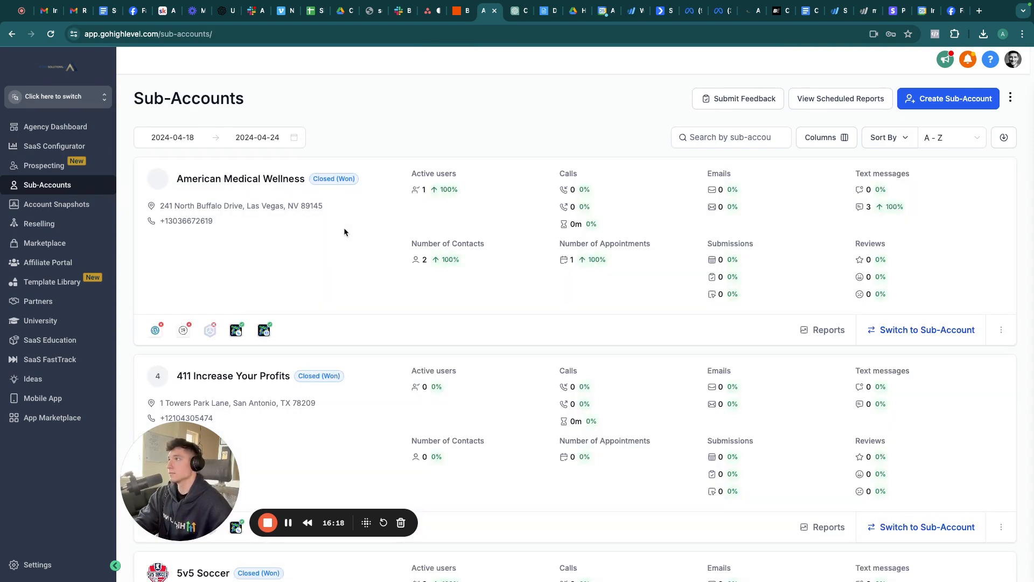
pyautogui.click(47, 208)
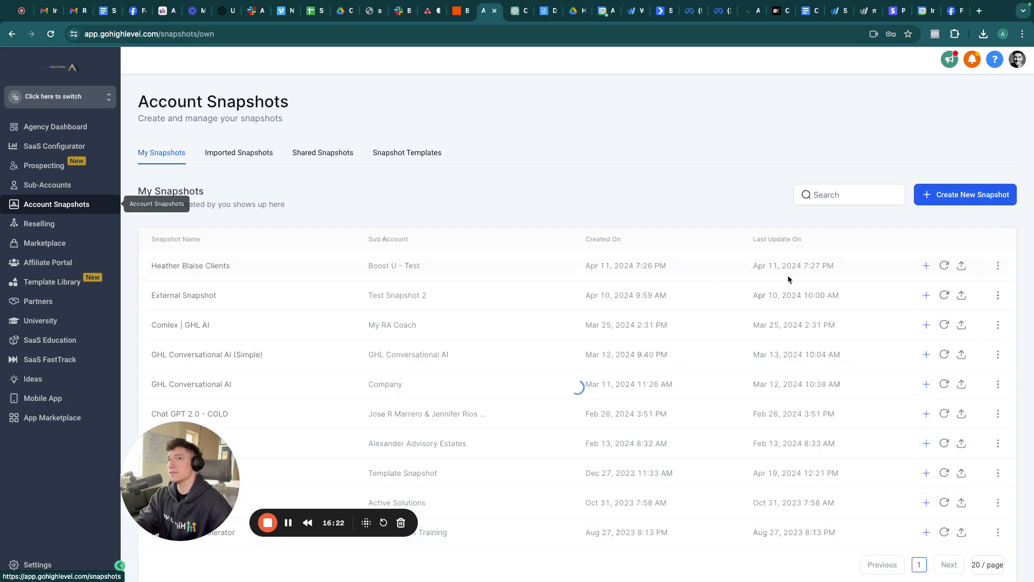
# Step: Draft a snapshot named 'Conversational AI' from the Company account, then close it unsaved
pyautogui.click(968, 197)
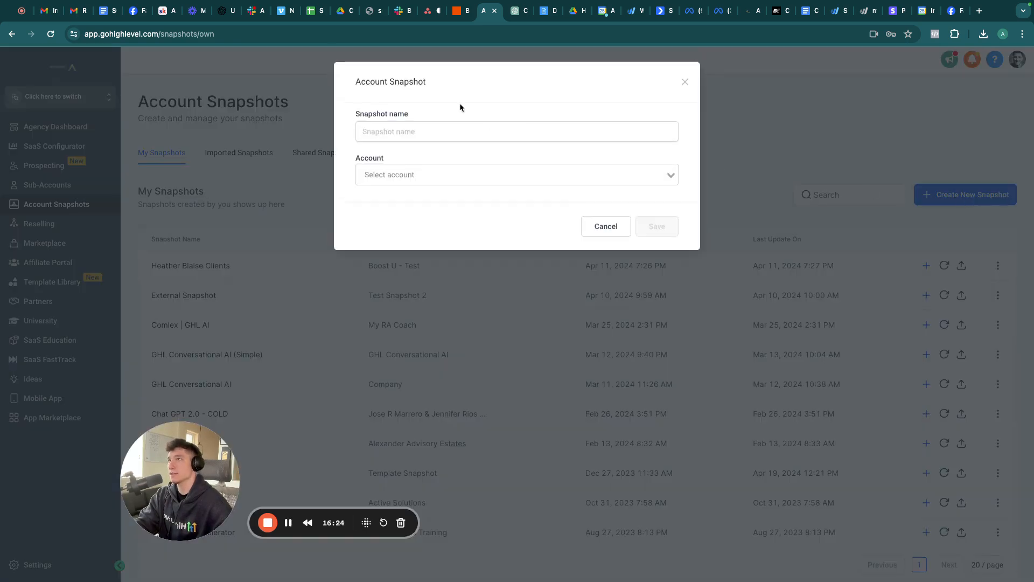
pyautogui.click(416, 131)
pyautogui.write('Conv')
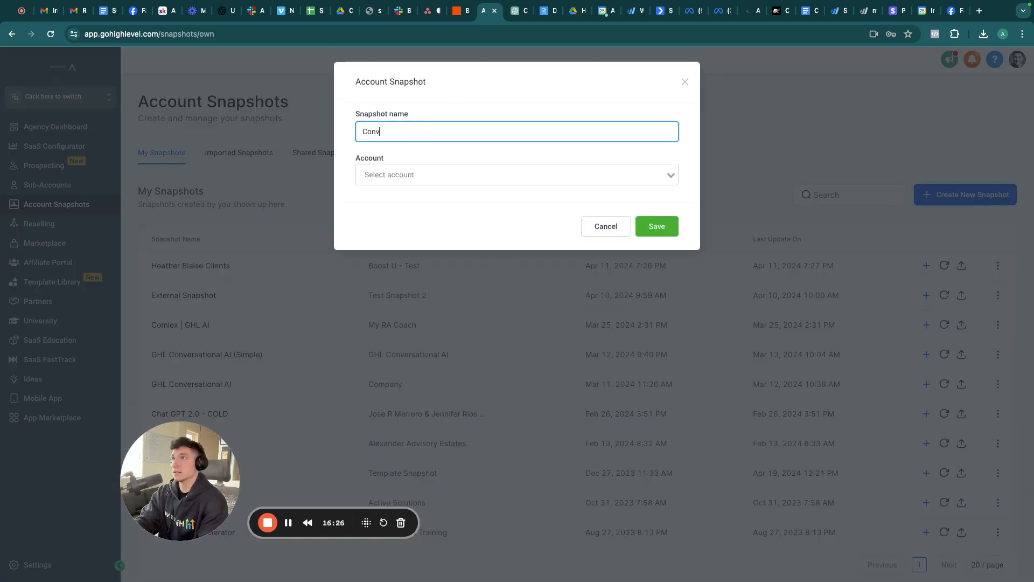
pyautogui.write('ersational AI')
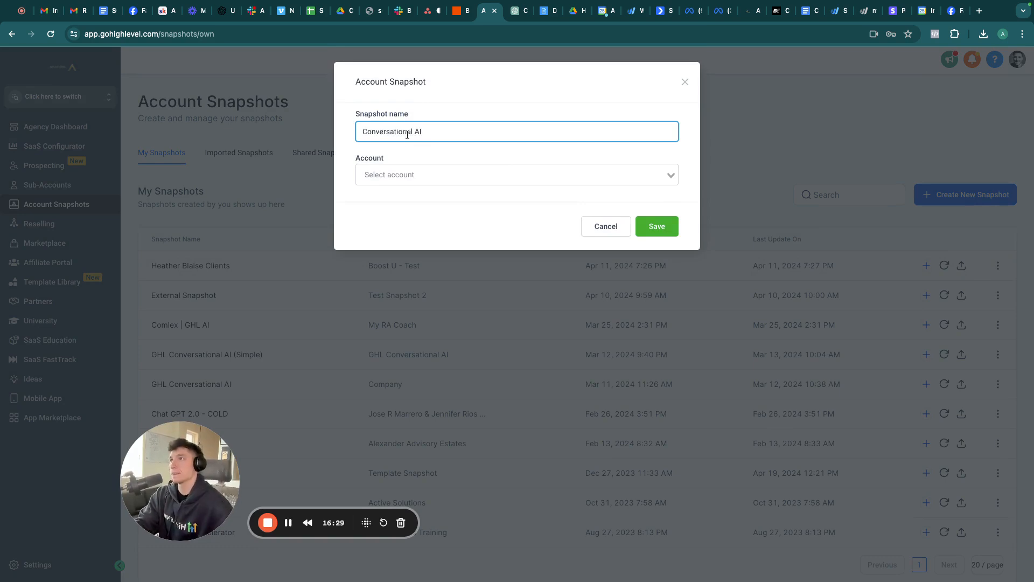
pyautogui.click(407, 171)
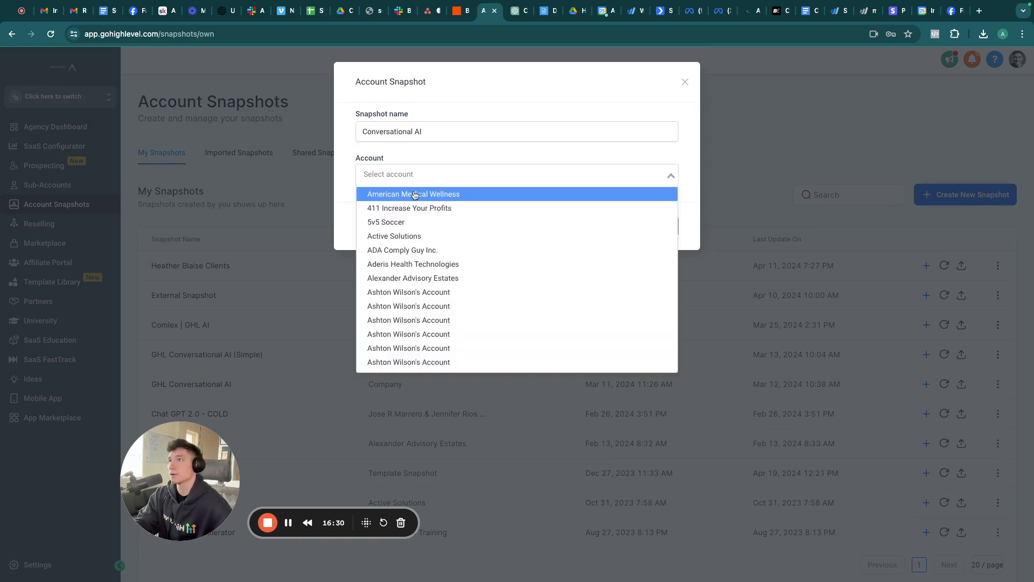
pyautogui.write('comp')
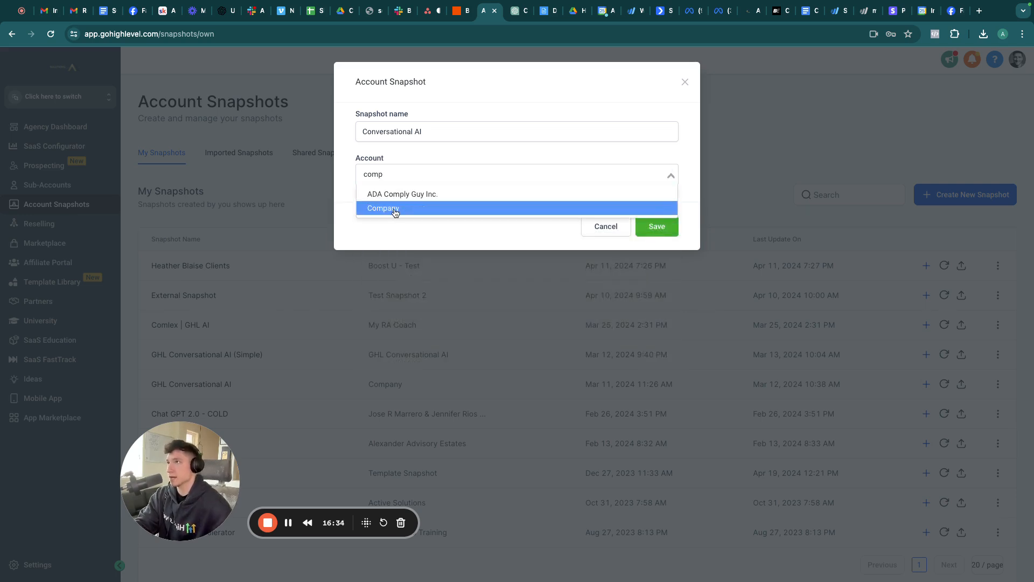
pyautogui.click(403, 208)
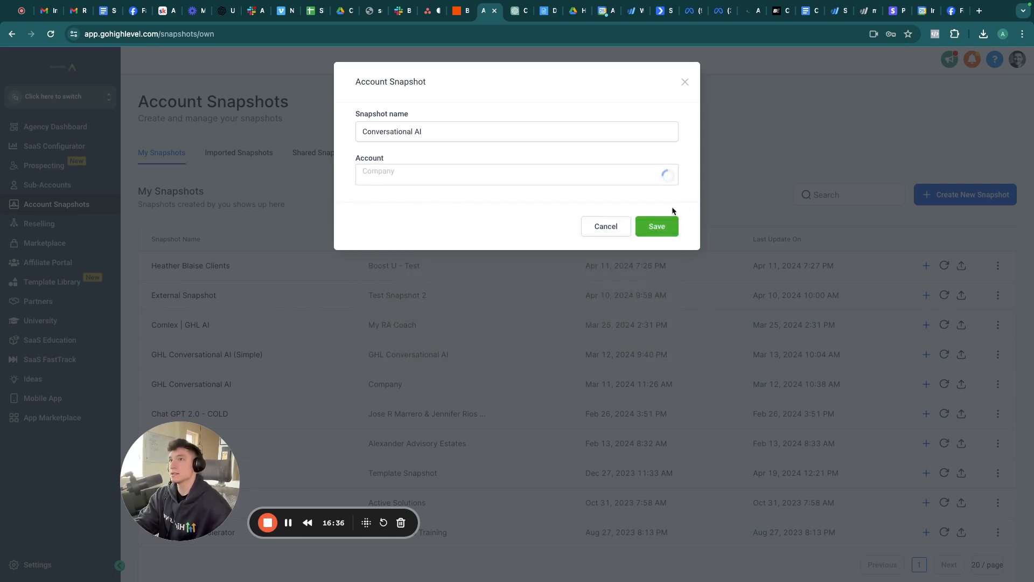
pyautogui.click(685, 83)
# Step: Check the GHL Conversational AI snapshot options, then open Manage Client for American Medical Wellness
pyautogui.scroll(-1, 548, 266)
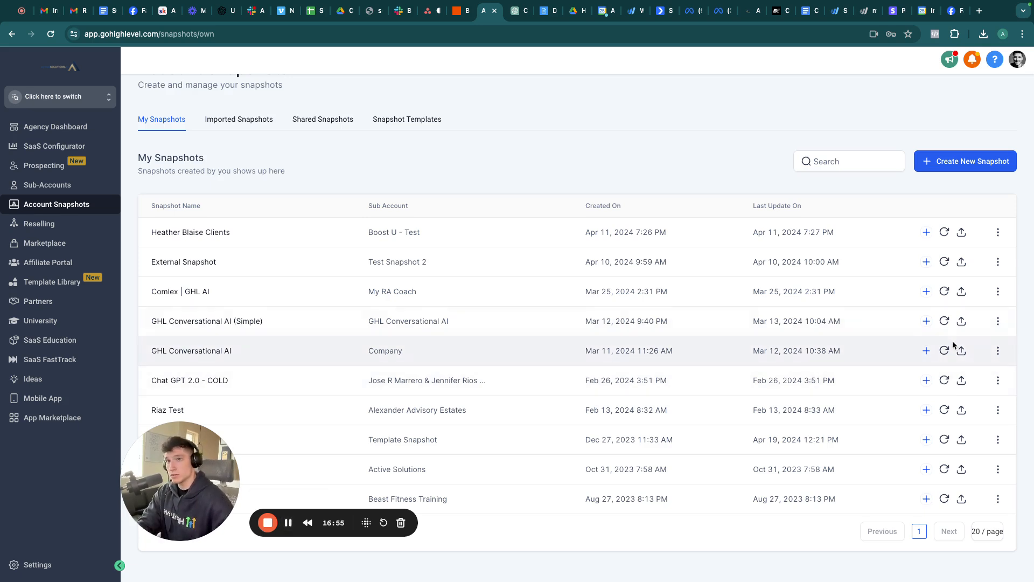
pyautogui.click(998, 351)
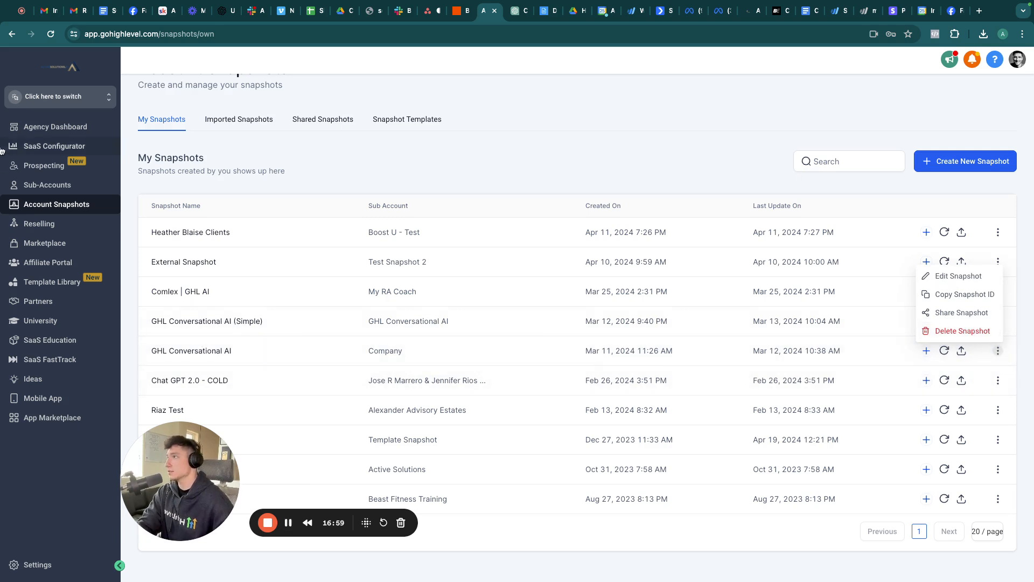
pyautogui.click(32, 184)
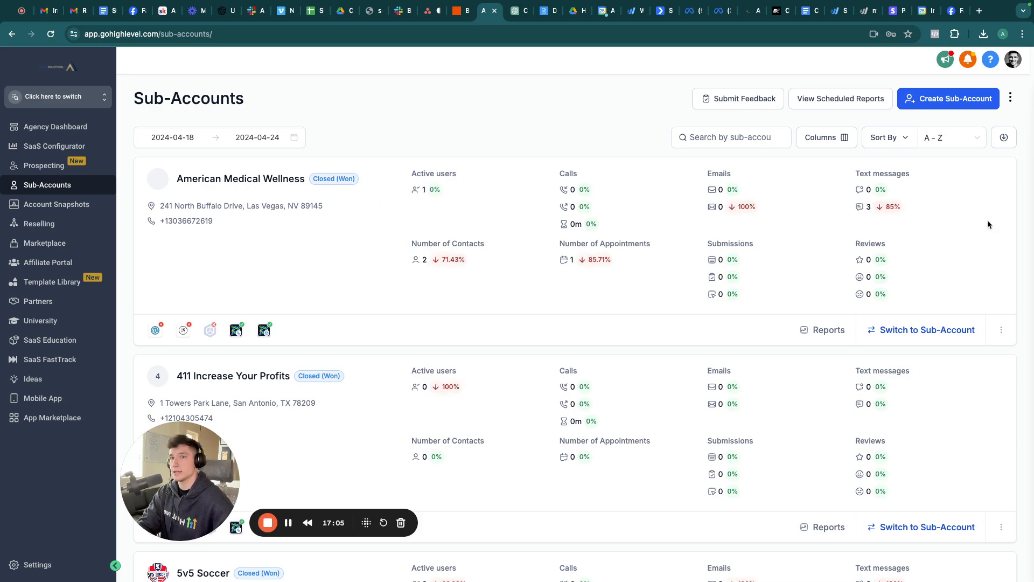
pyautogui.scroll(-10, 794, 418)
pyautogui.scroll(10, 791, 419)
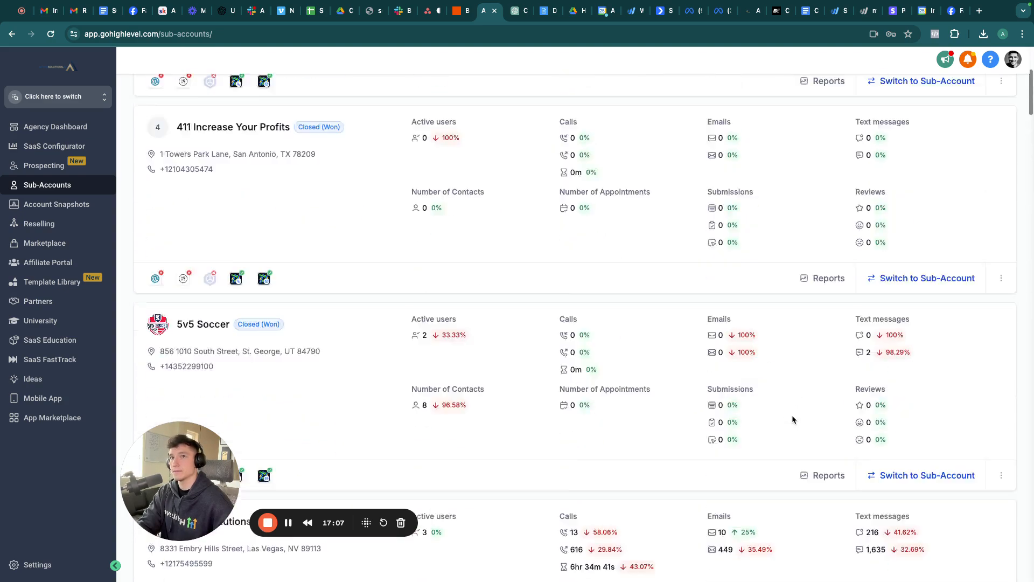
pyautogui.click(1001, 330)
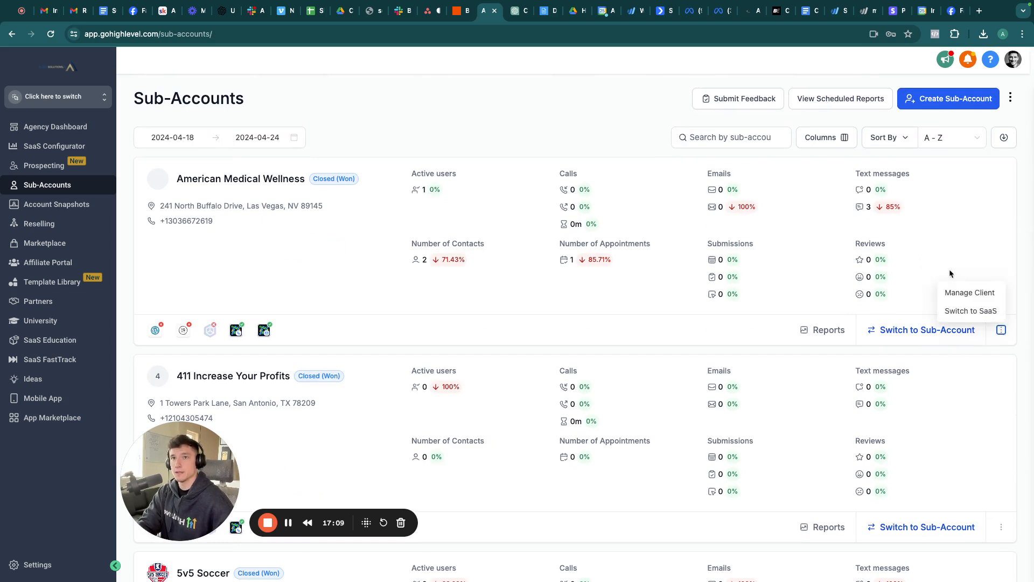
pyautogui.click(965, 295)
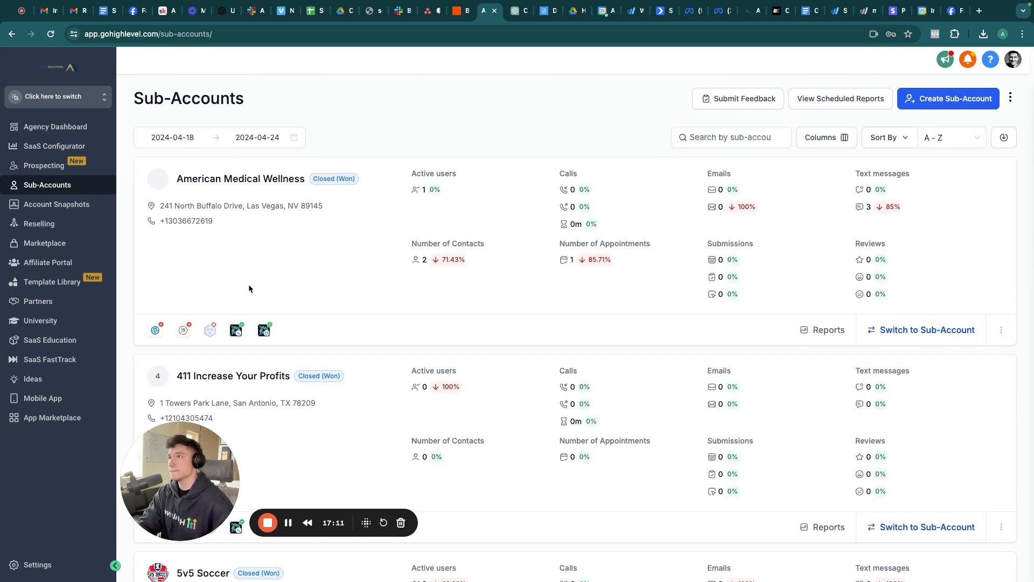
# Step: Start loading a snapshot into American Medical Wellness, search 'gh', then close the dialog
pyautogui.click(981, 115)
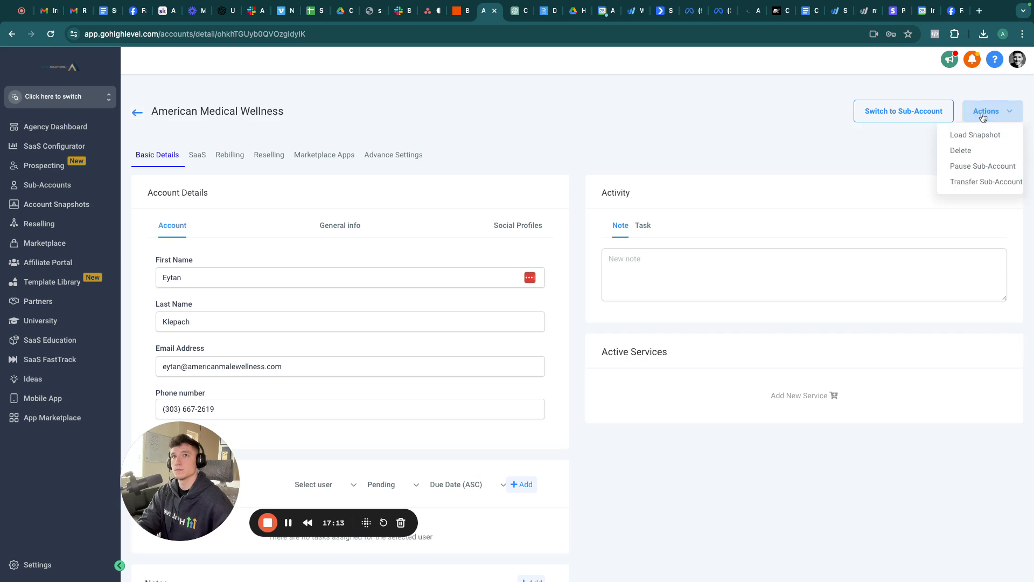
pyautogui.click(970, 135)
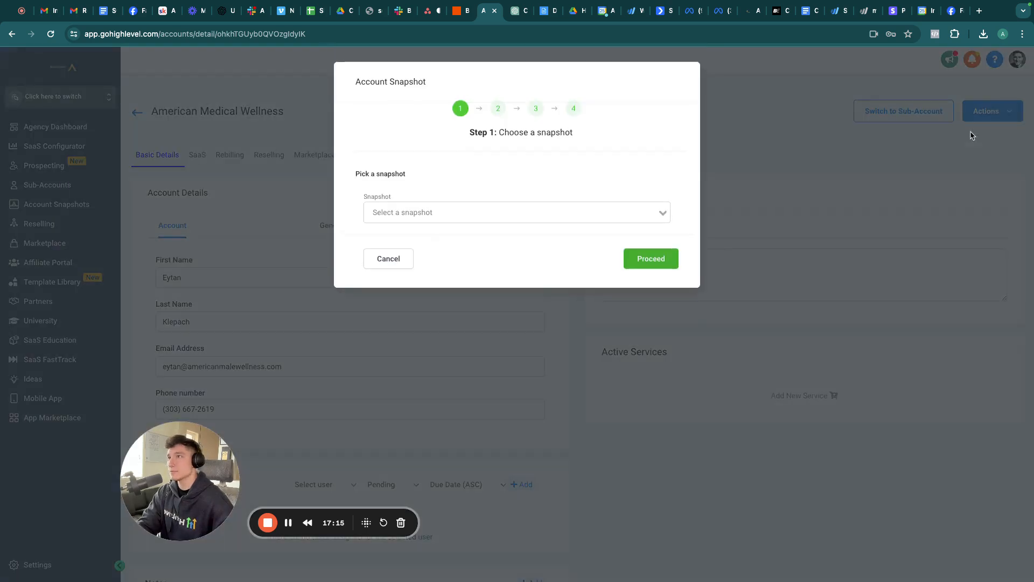
pyautogui.click(478, 216)
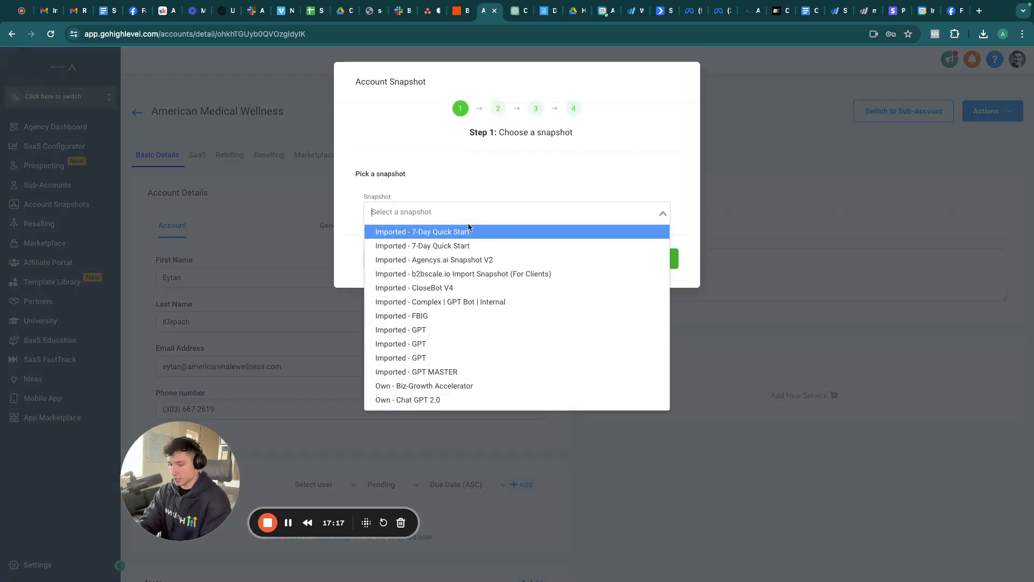
pyautogui.write('ghl')
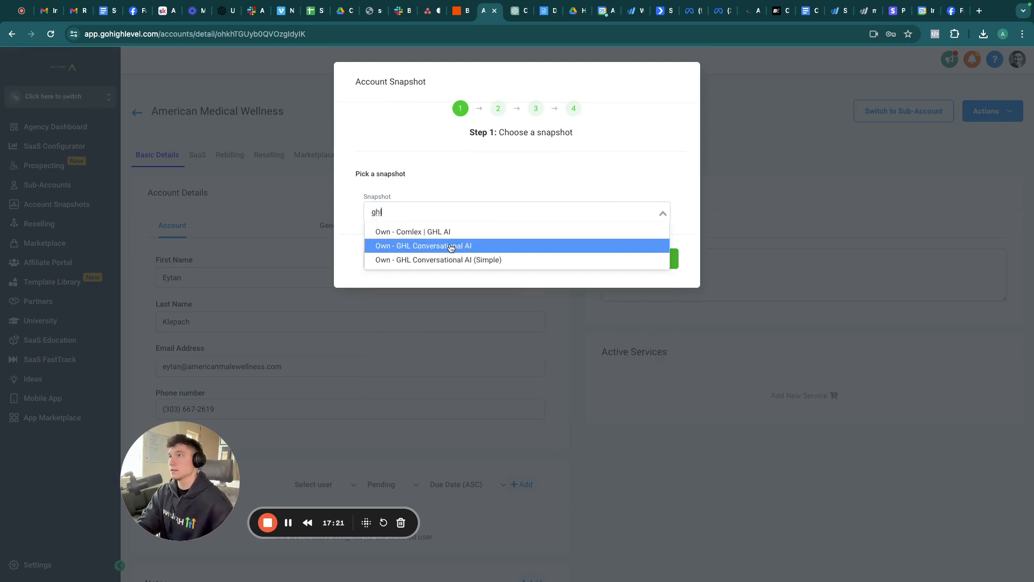
pyautogui.click(811, 122)
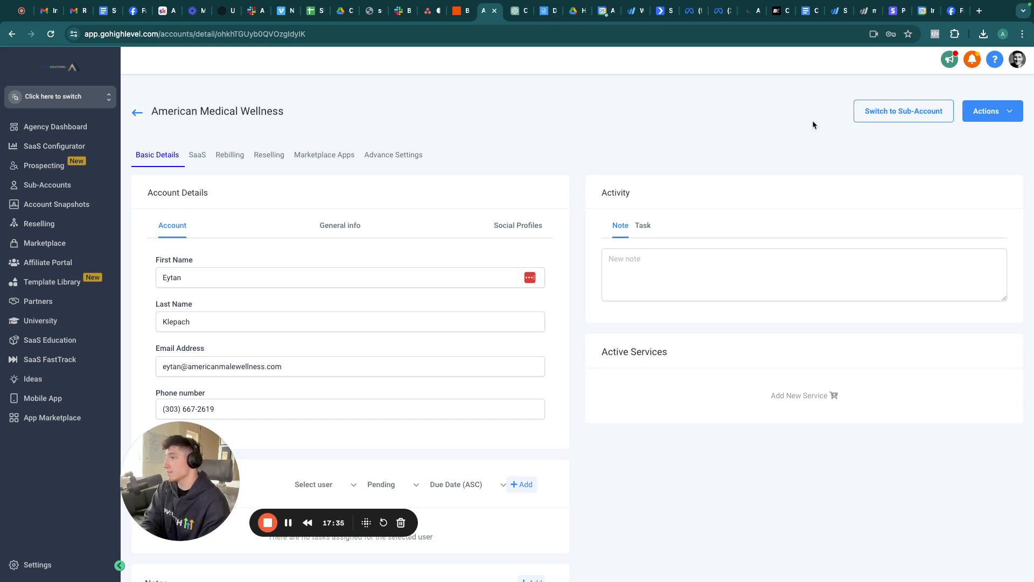
# Step: Switch into the Company sub-account and go to Settings > Custom Values
pyautogui.click(79, 108)
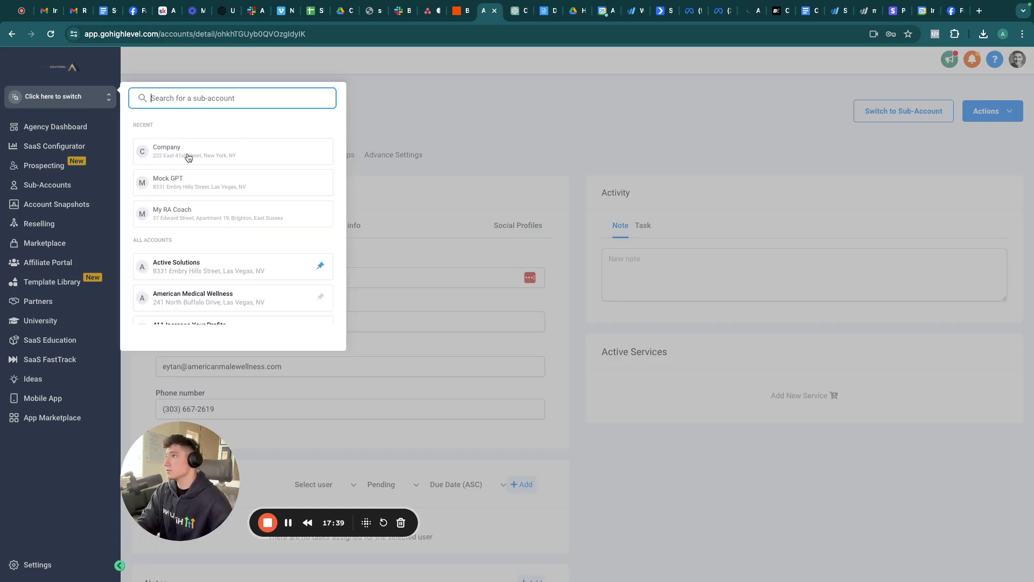
pyautogui.click(186, 153)
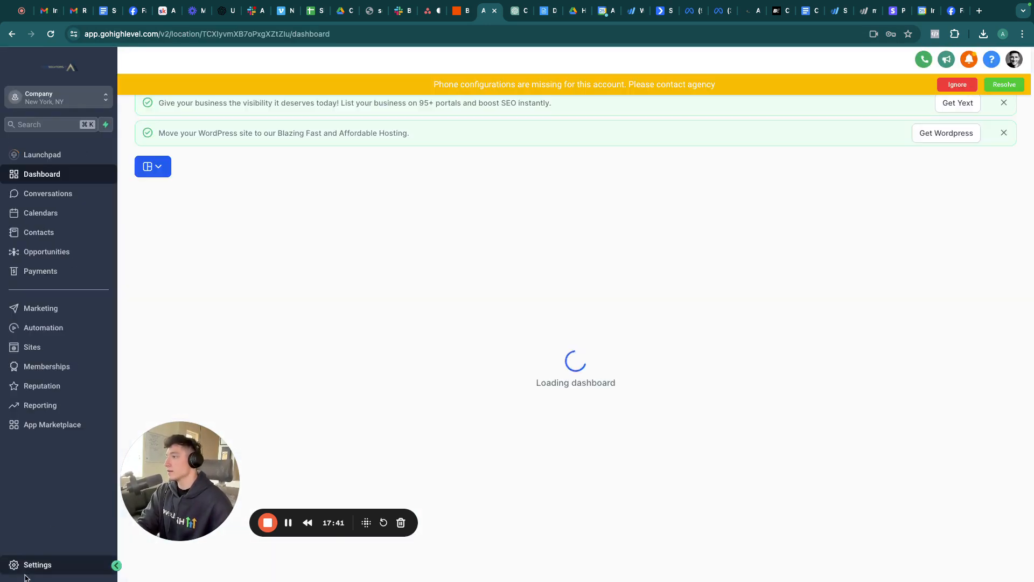
pyautogui.click(33, 564)
pyautogui.click(34, 468)
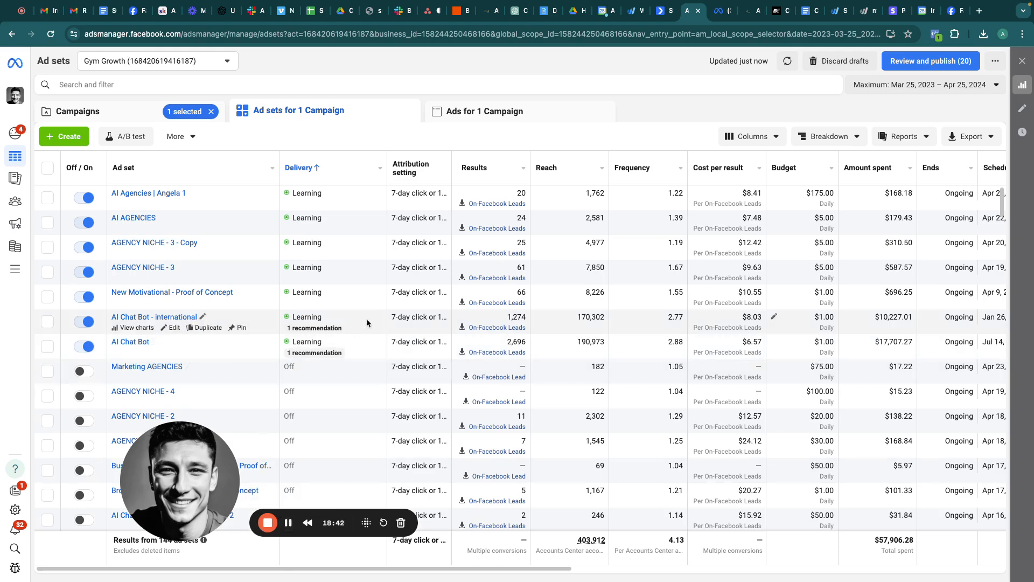
# Step: Return from the ad sets to the Campaigns tab listing all 8 campaigns
pyautogui.moveTo(373, 317)
pyautogui.click(106, 118)
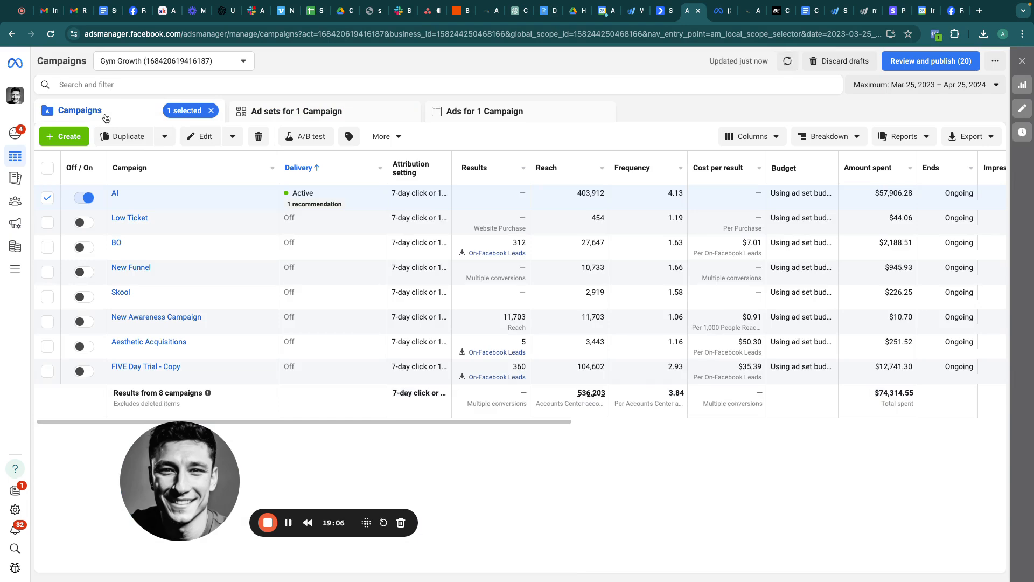
# Step: Start a new campaign with the Leads objective and manual leads setup
pyautogui.click(63, 137)
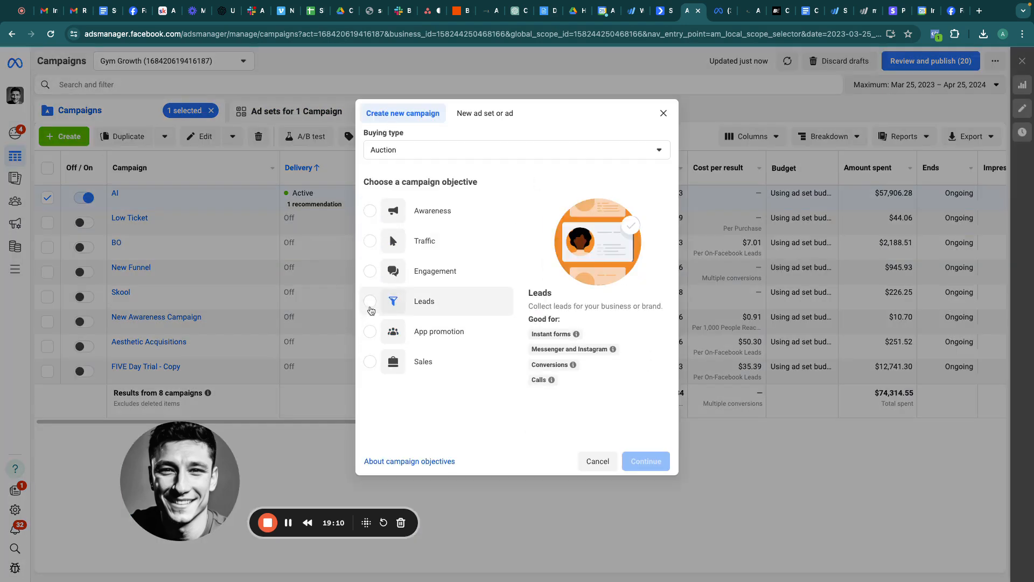
pyautogui.click(370, 301)
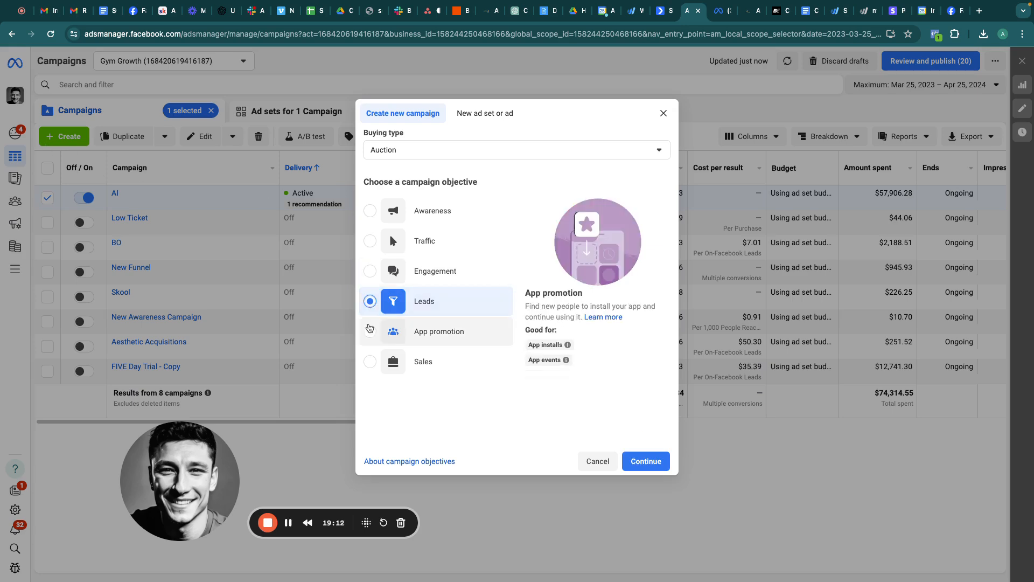
pyautogui.click(637, 458)
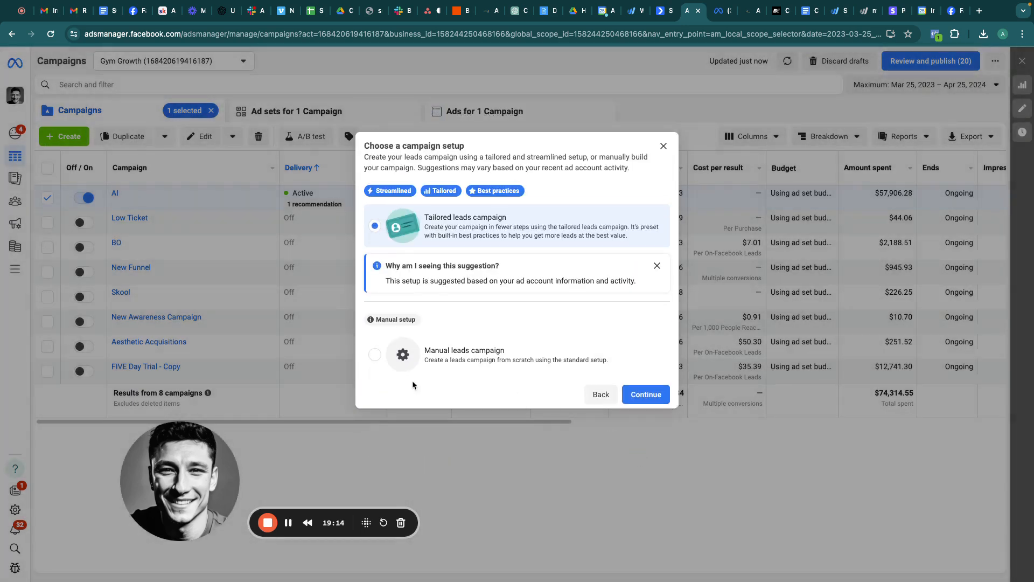
pyautogui.click(375, 355)
pyautogui.click(645, 395)
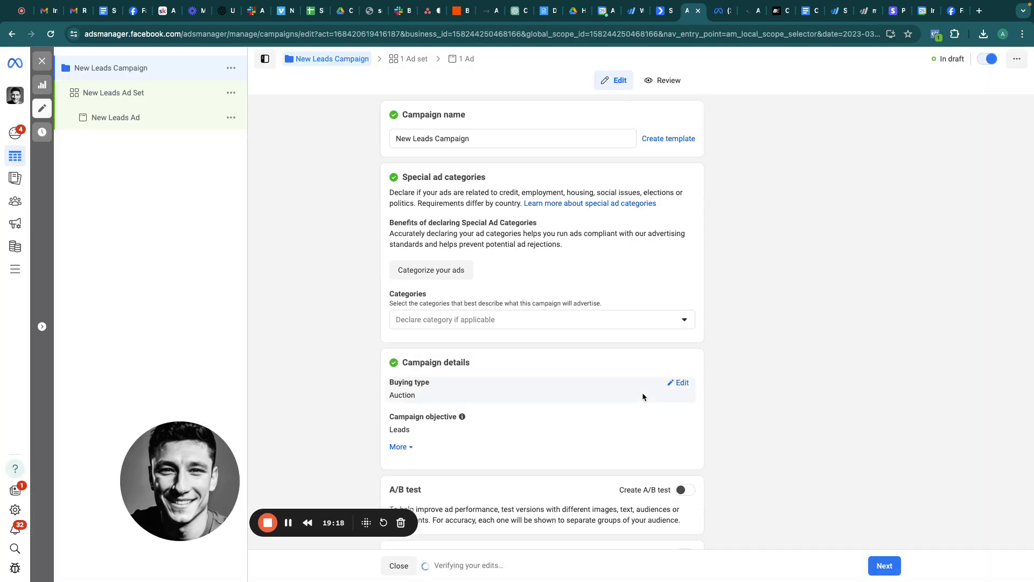
# Step: Rename the campaign to 'Conversational AI'
pyautogui.tripleClick(482, 138)
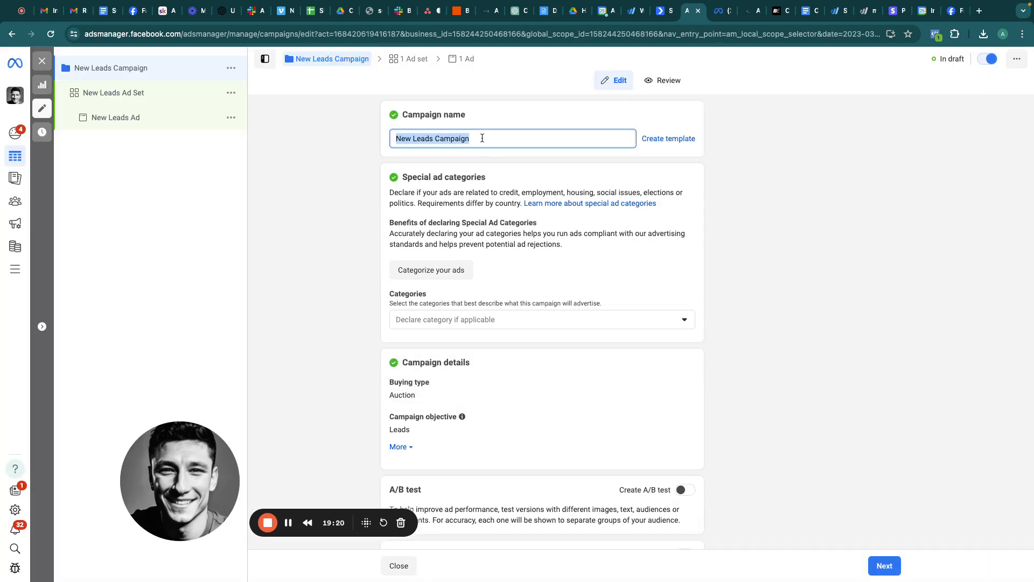
pyautogui.write('C')
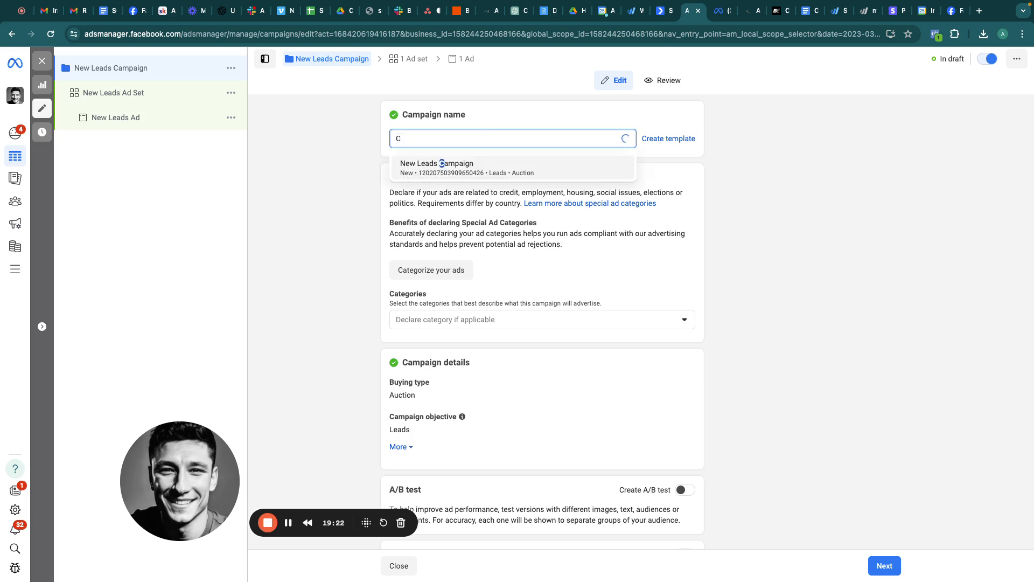
pyautogui.write('onversation')
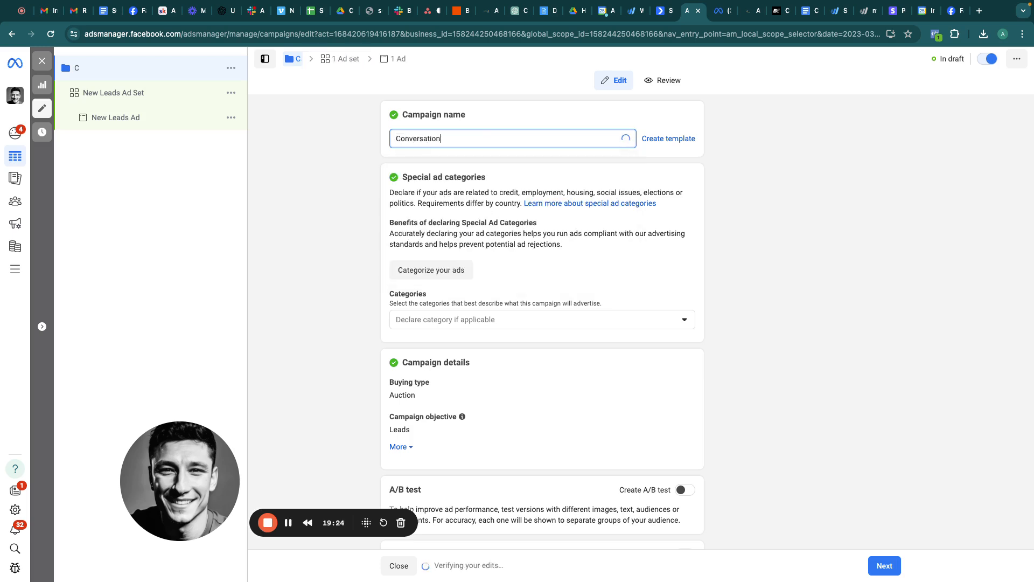
pyautogui.write('al AI')
pyautogui.click(314, 172)
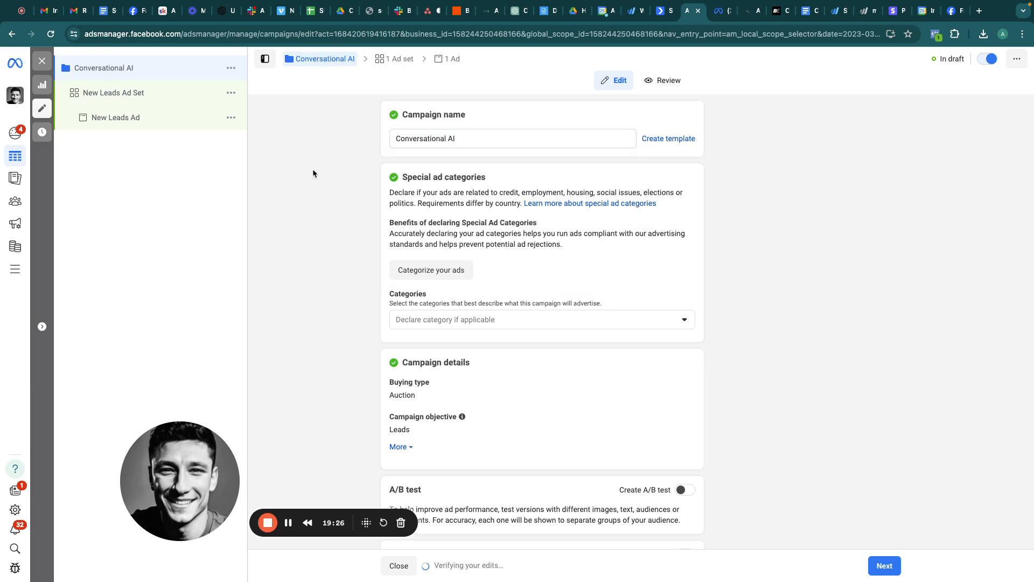
pyautogui.scroll(-2, 540, 347)
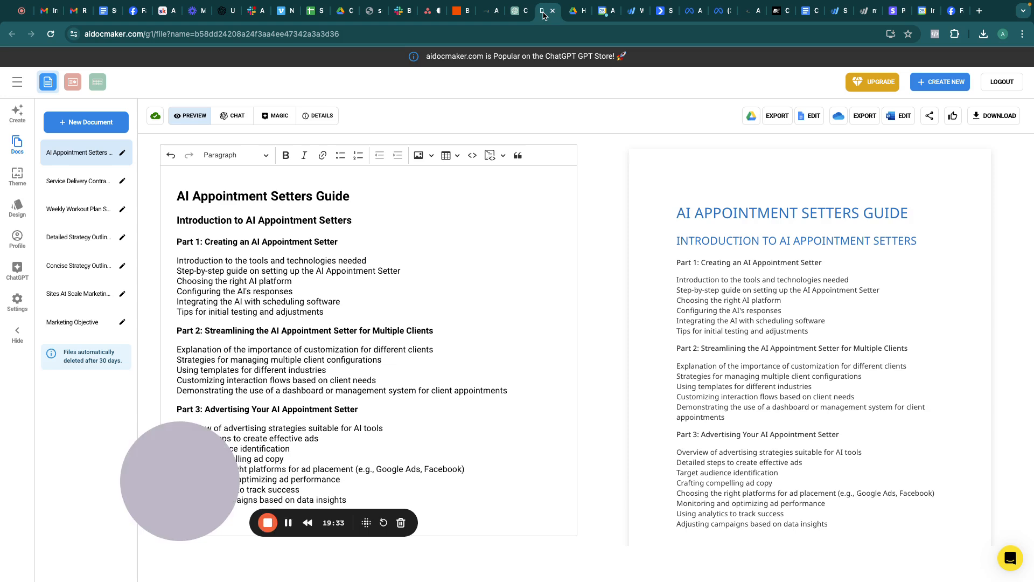
# Step: Append a '1.' list at the guide's end with the pasted Marketing Agency and Ai Agency lines
pyautogui.click(544, 12)
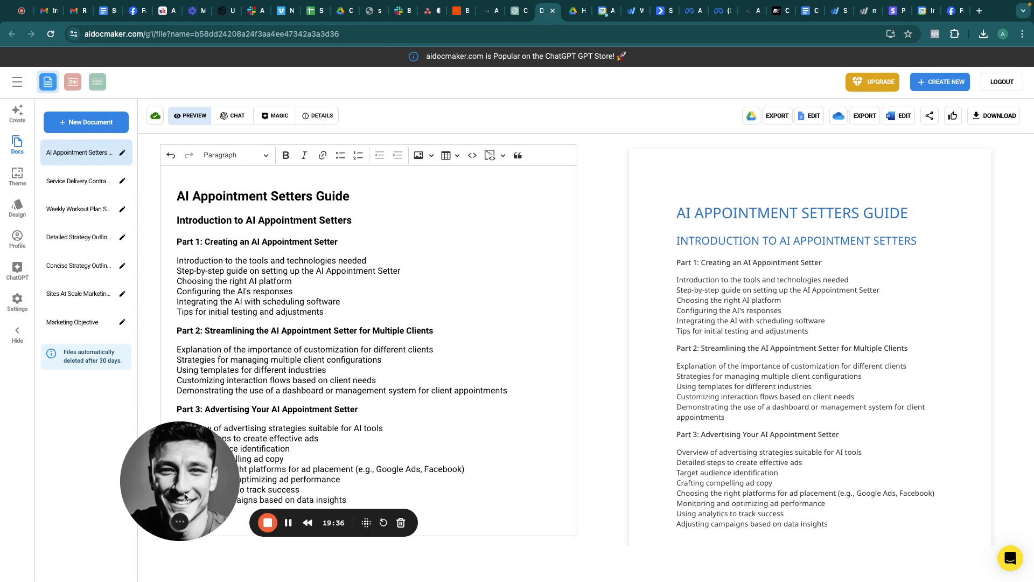
pyautogui.moveTo(179, 522); pyautogui.dragTo(84, 549)
pyautogui.click(379, 508)
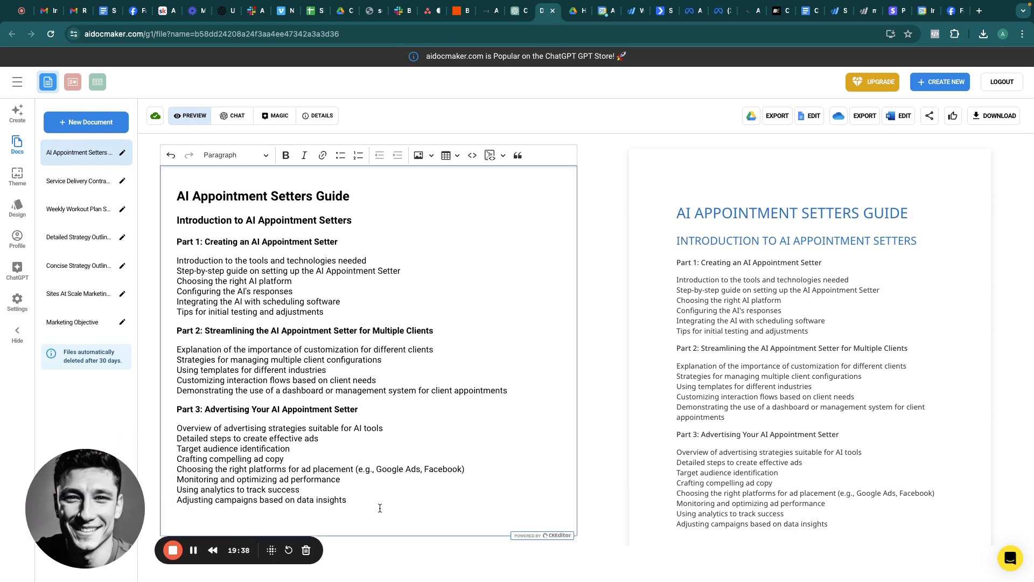
pyautogui.press('Return')
pyautogui.press('Return')
pyautogui.press('Return')
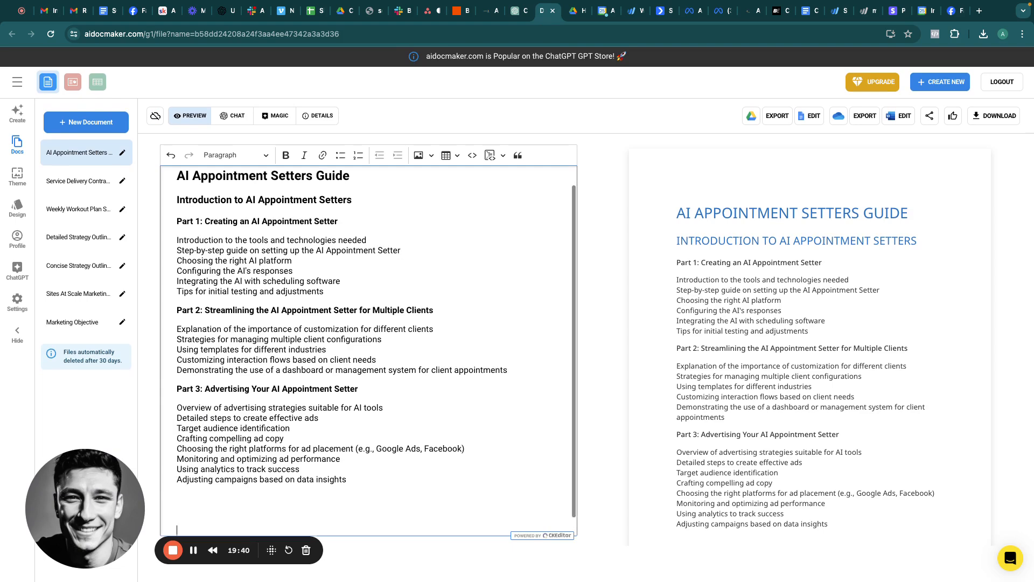
pyautogui.write('1.')
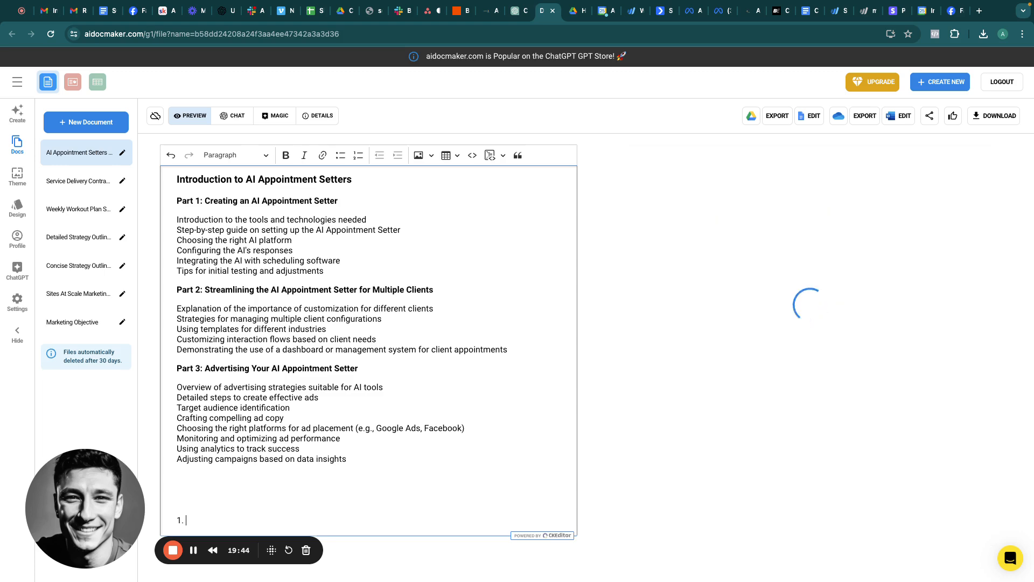
pyautogui.write('Marketing Agency that adds this as an additional service 2. Ai Agency that helps businesses that run ads')
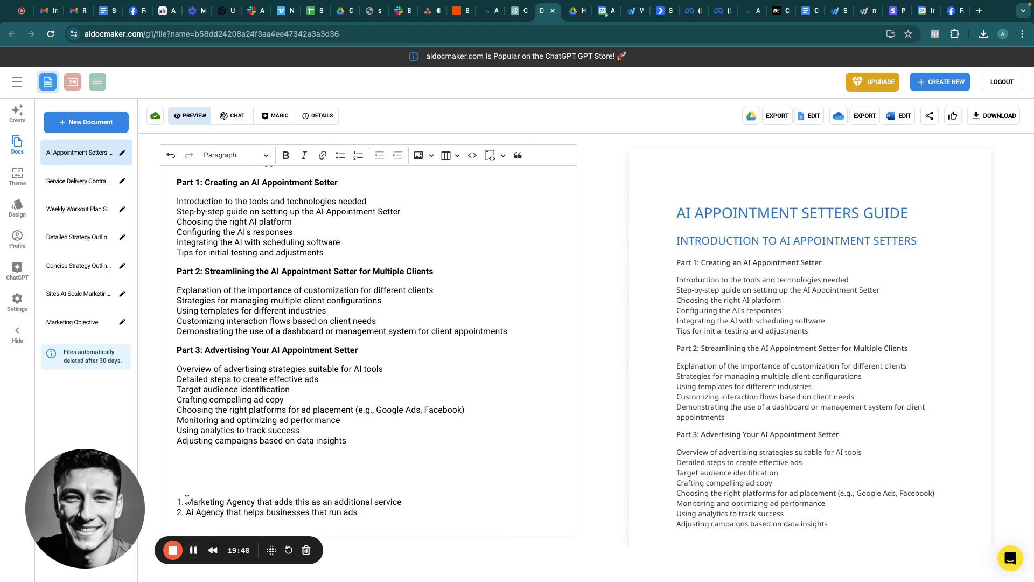
# Step: Highlight the first audience item, Marketing Agency, through to its end
pyautogui.moveTo(186, 502); pyautogui.dragTo(251, 499)
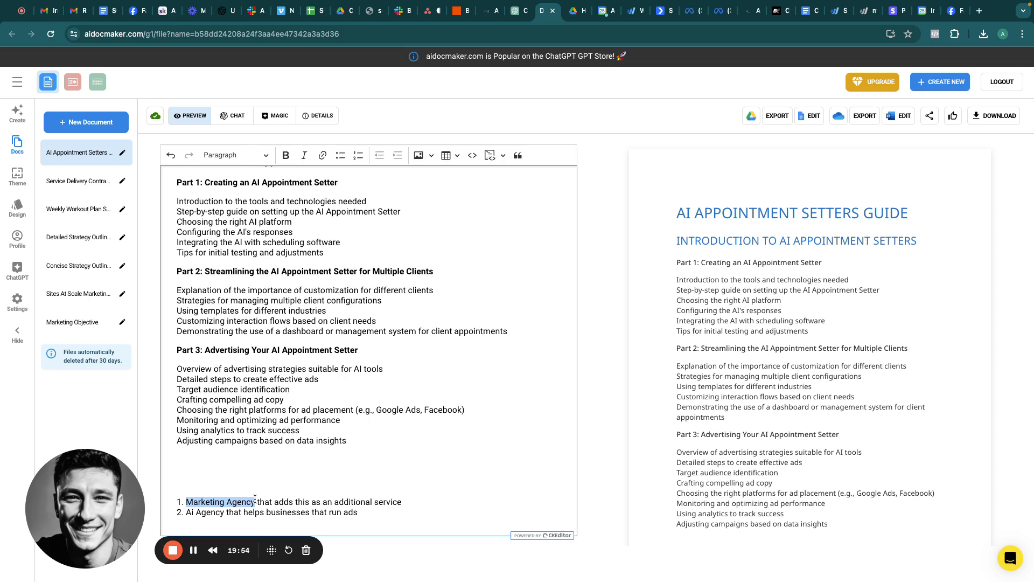
pyautogui.moveTo(256, 499); pyautogui.dragTo(374, 498)
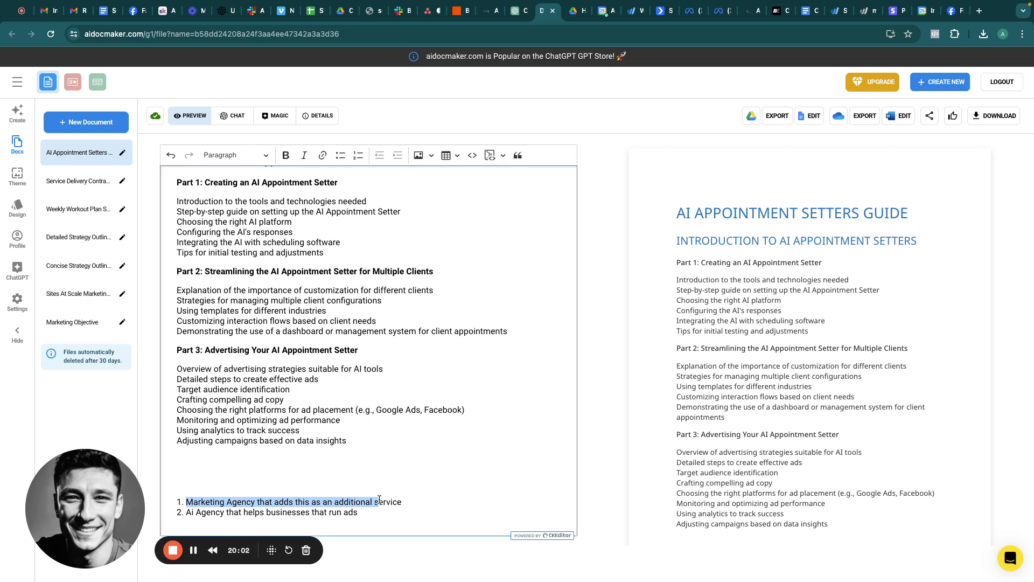
pyautogui.moveTo(379, 499); pyautogui.dragTo(396, 501)
pyautogui.click(362, 513)
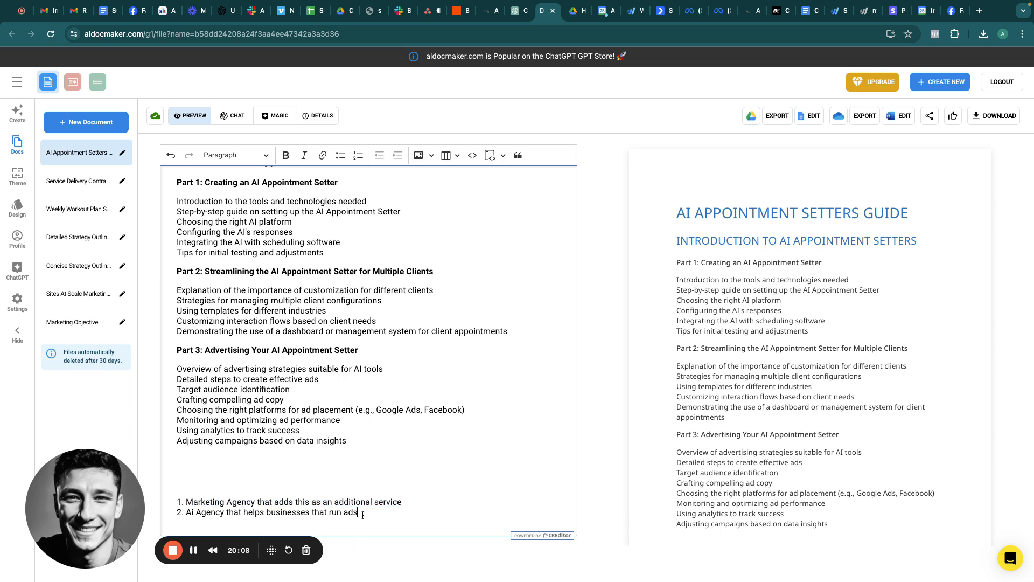
pyautogui.moveTo(363, 515); pyautogui.dragTo(339, 515)
pyautogui.moveTo(338, 515); pyautogui.dragTo(245, 515)
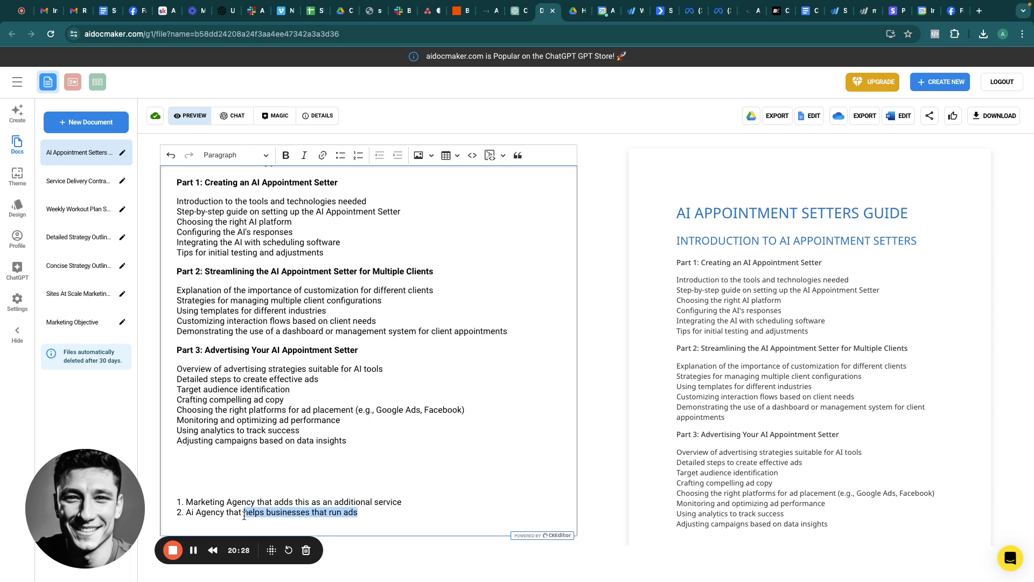
pyautogui.click(364, 512)
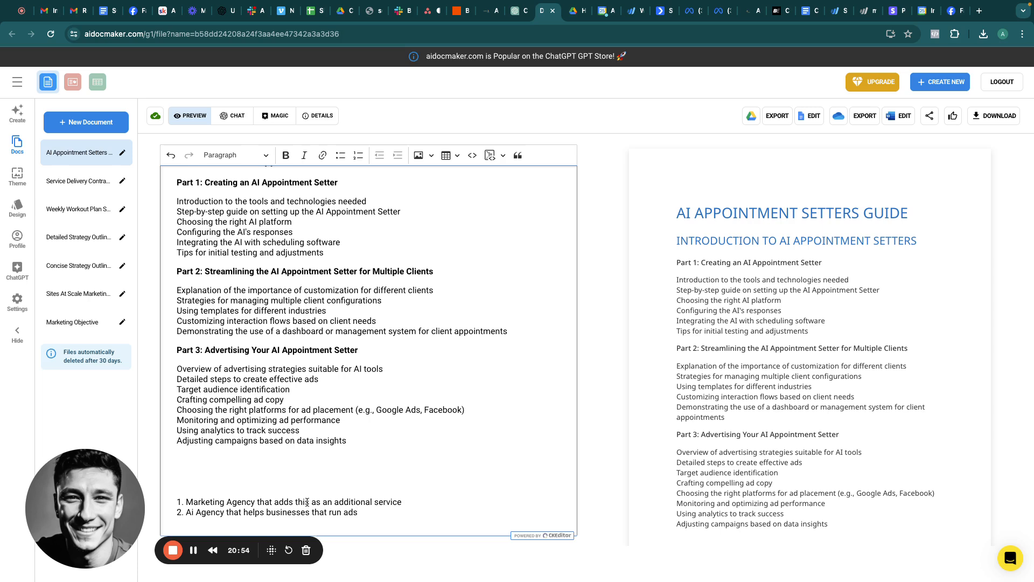
pyautogui.tripleClick(277, 502)
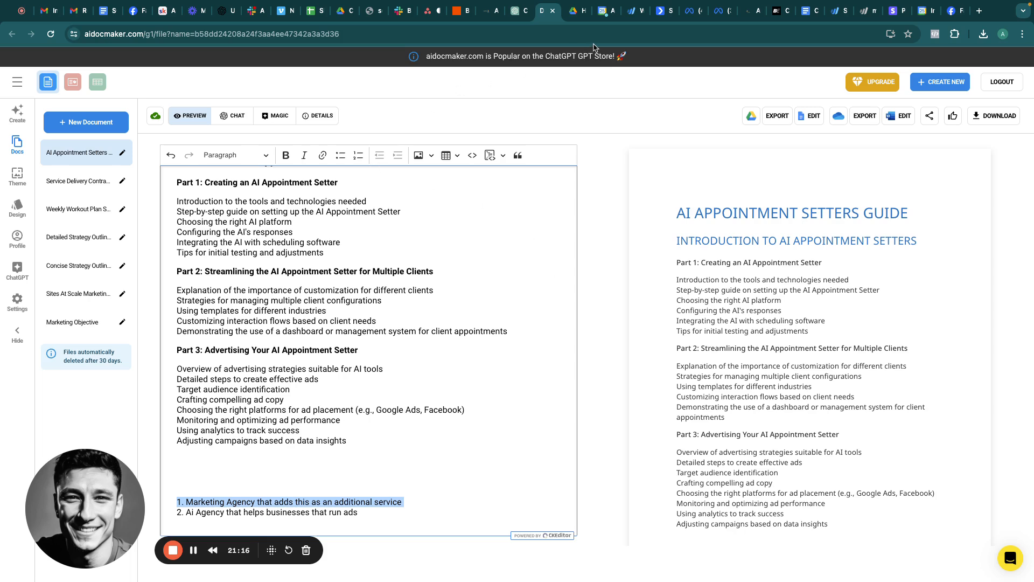
# Step: Return to the Conversational AI campaign draft and proceed to the New Leads Ad Set settings
pyautogui.click(690, 12)
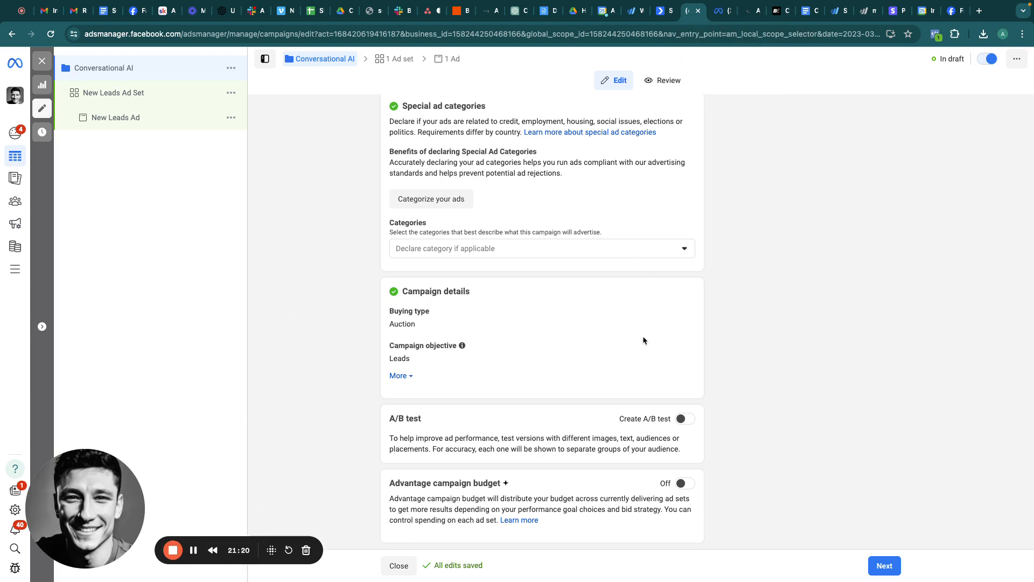
pyautogui.click(882, 567)
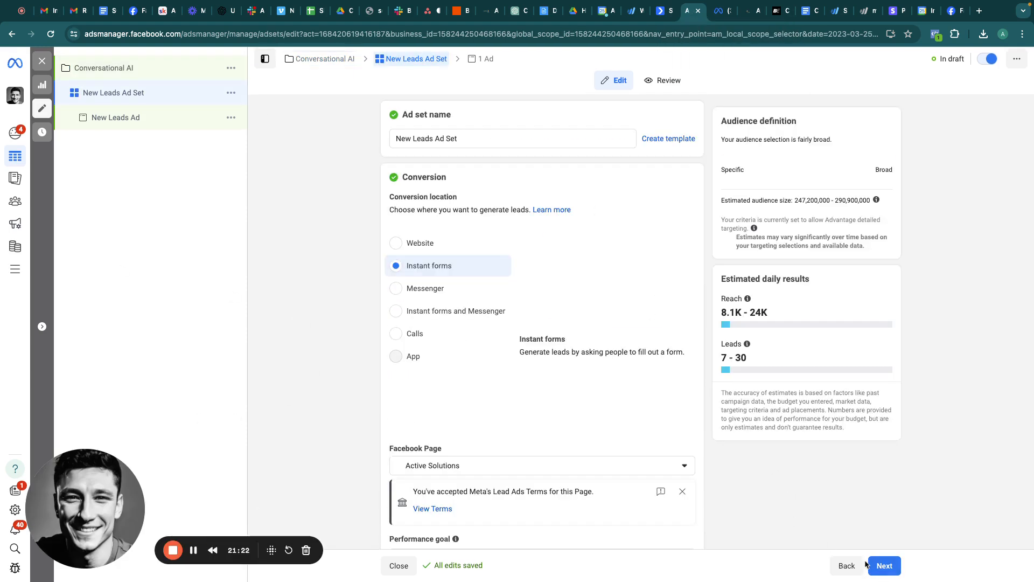
pyautogui.click(111, 69)
pyautogui.scroll(-1, 528, 331)
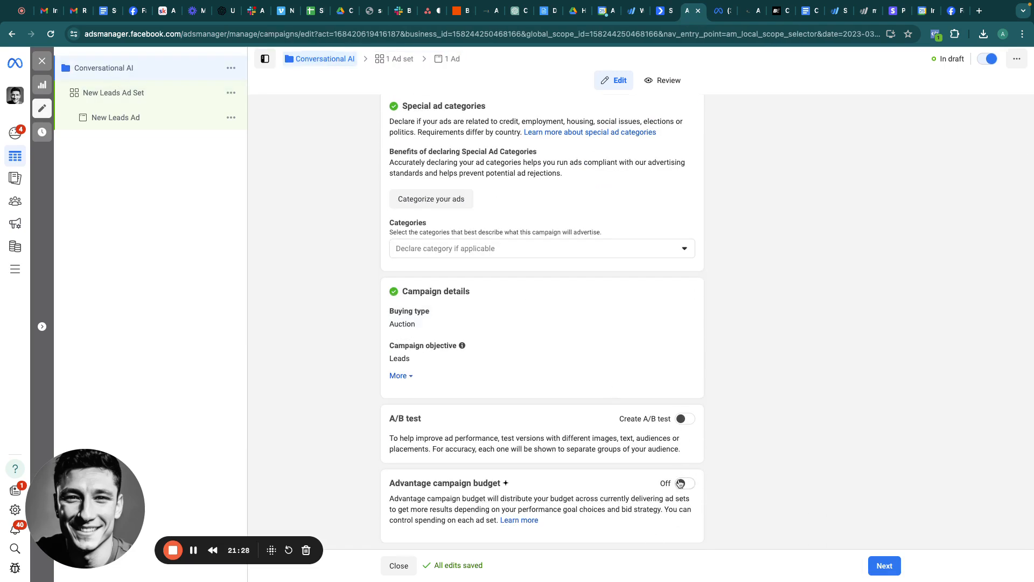
pyautogui.click(884, 566)
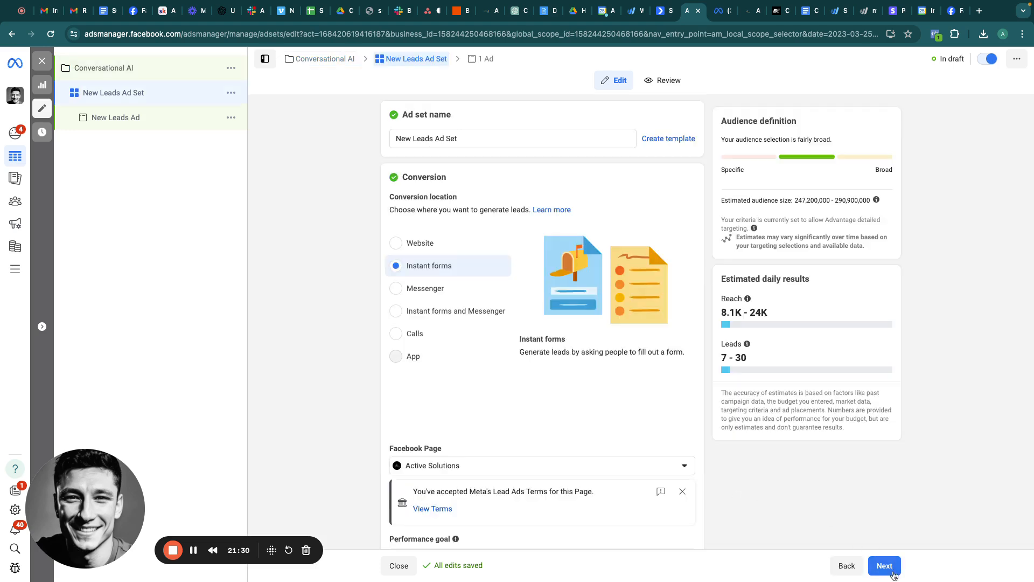
# Step: Review the ad set name and keep the daily budget at $20.00
pyautogui.tripleClick(463, 139)
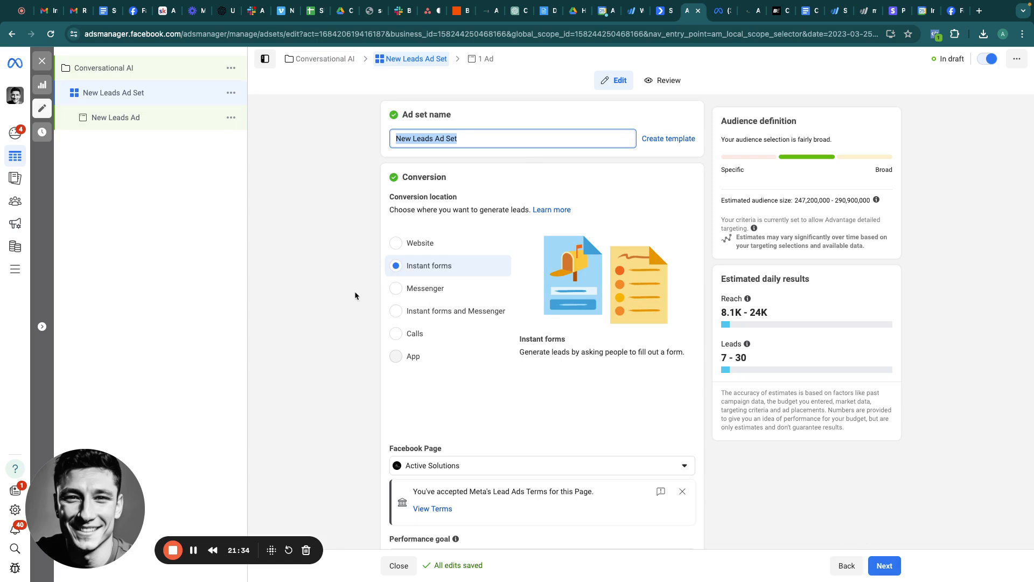
pyautogui.scroll(-5, 355, 349)
pyautogui.scroll(5, 356, 353)
pyautogui.scroll(-2, 497, 327)
pyautogui.scroll(-6, 497, 327)
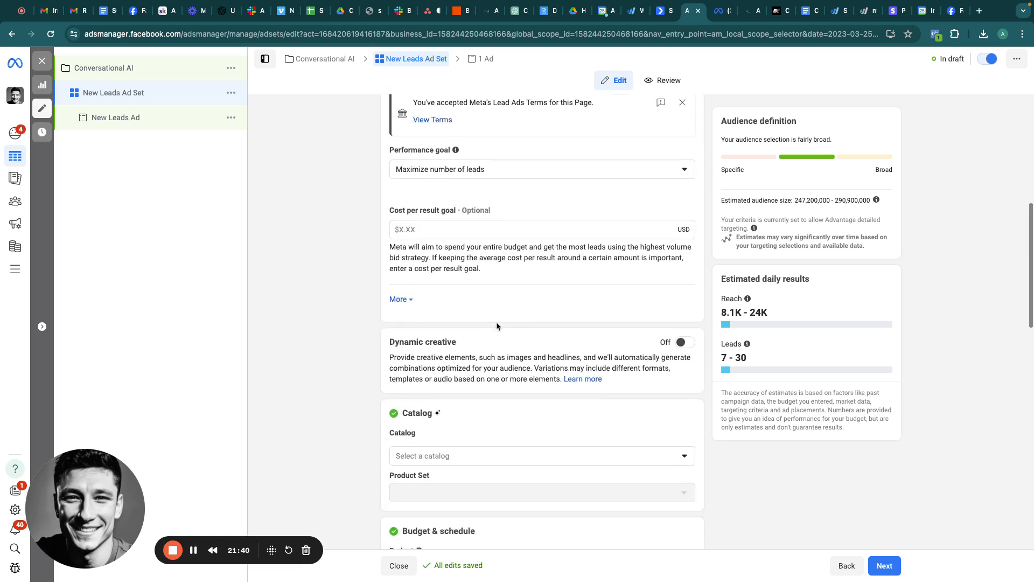
pyautogui.scroll(3, 496, 321)
pyautogui.scroll(-6, 533, 360)
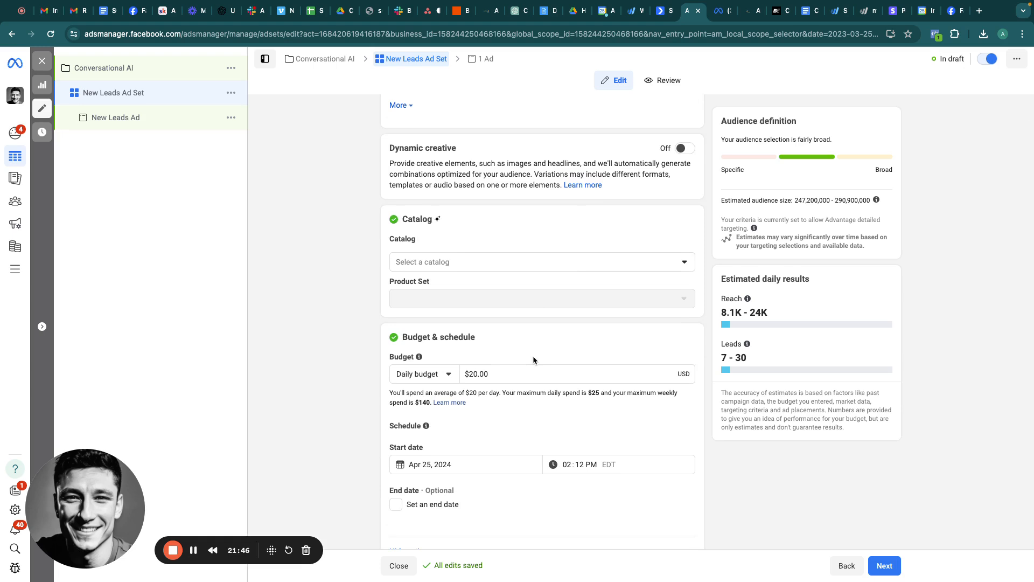
pyautogui.doubleClick(496, 371)
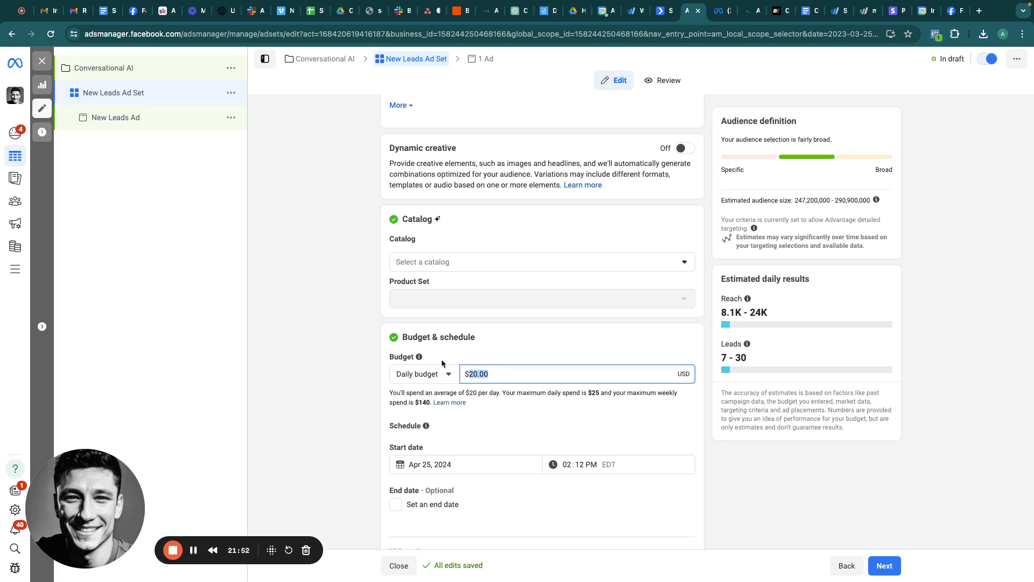
pyautogui.scroll(-2, 503, 390)
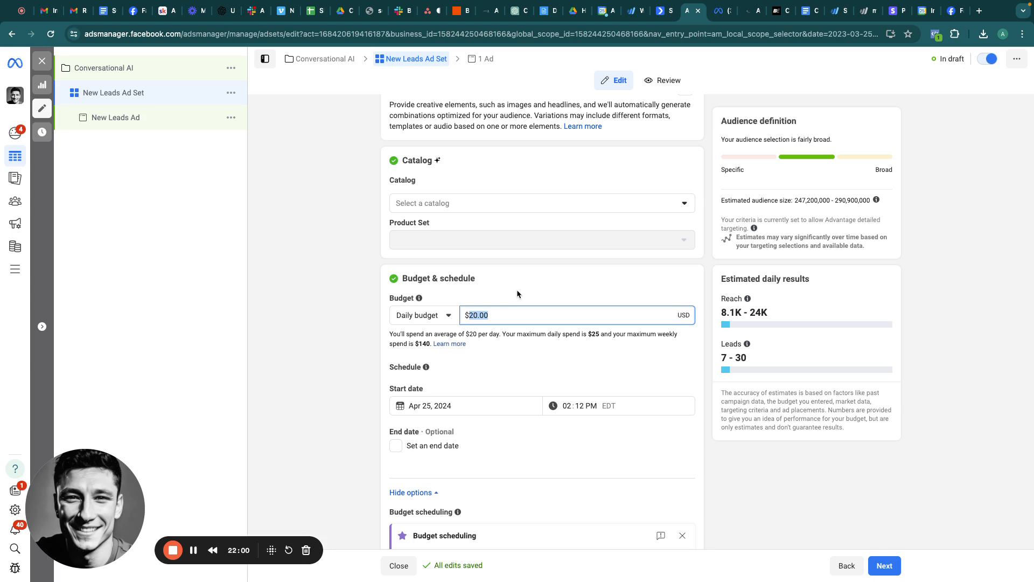
pyautogui.click(503, 318)
# Step: Expand the location settings and switch to the original audience options
pyautogui.scroll(-7, 502, 317)
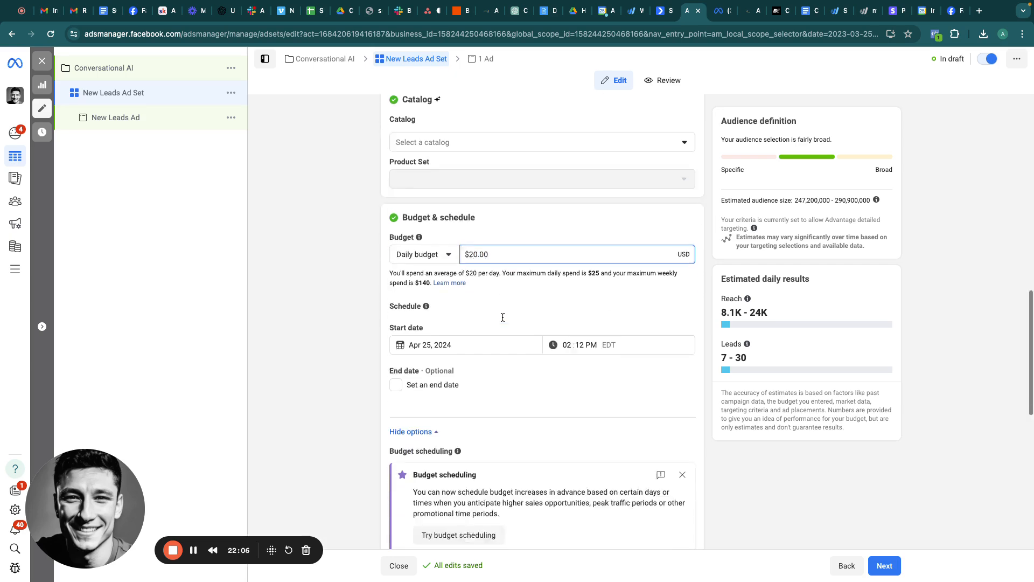
pyautogui.scroll(8, 502, 319)
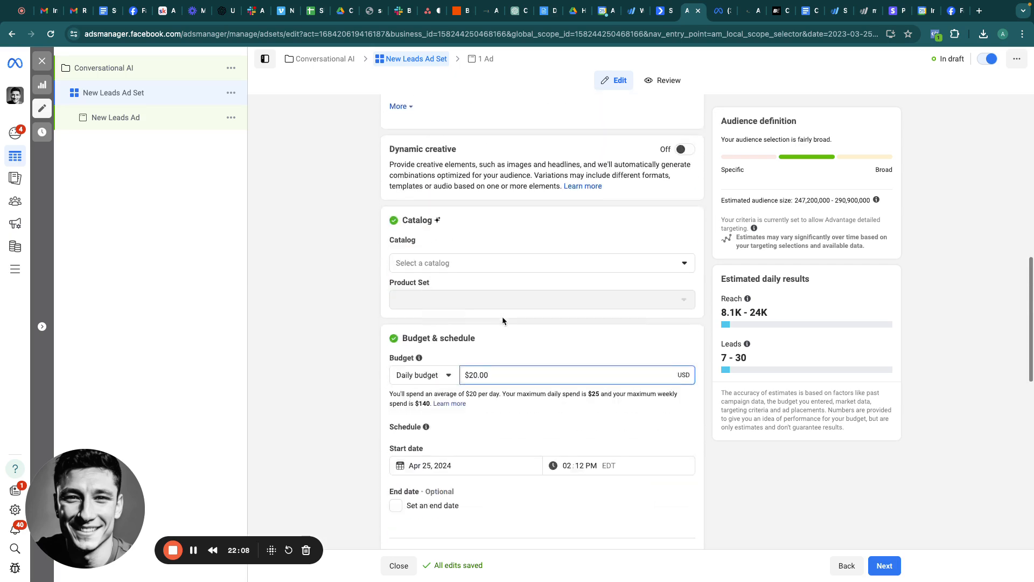
pyautogui.scroll(-2, 503, 320)
pyautogui.scroll(-5, 489, 355)
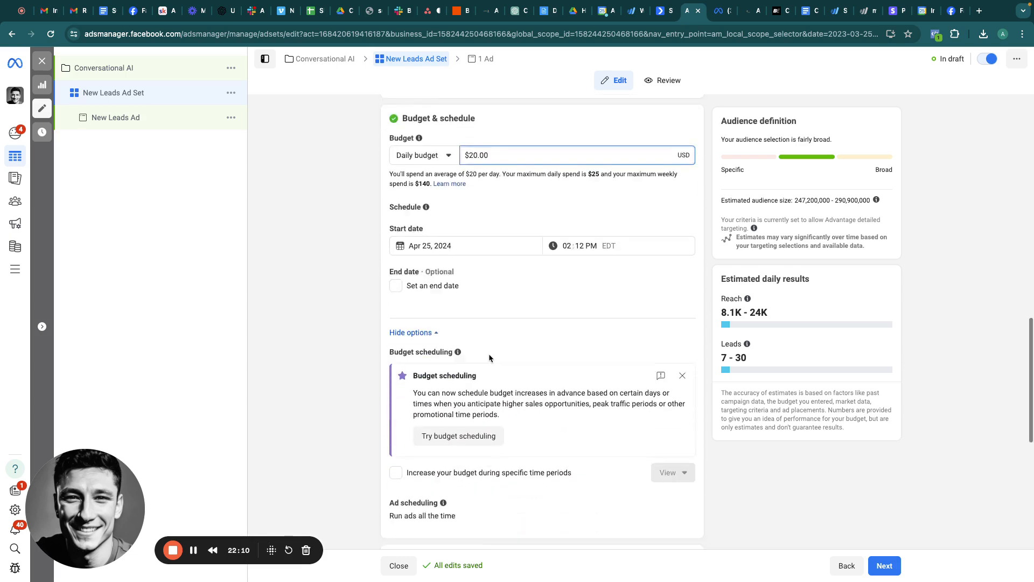
pyautogui.scroll(-4, 489, 356)
pyautogui.scroll(-3, 489, 357)
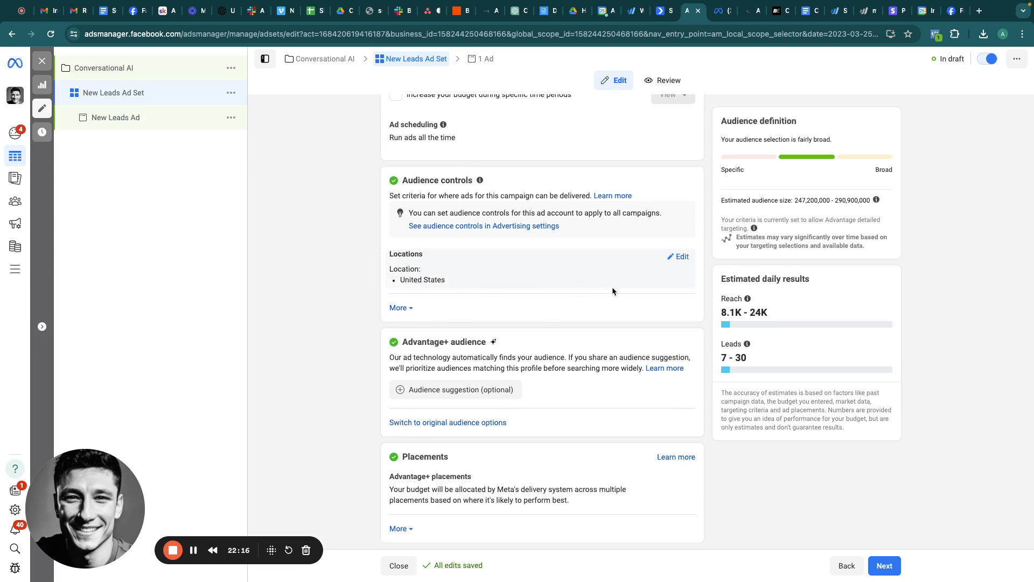
pyautogui.click(678, 257)
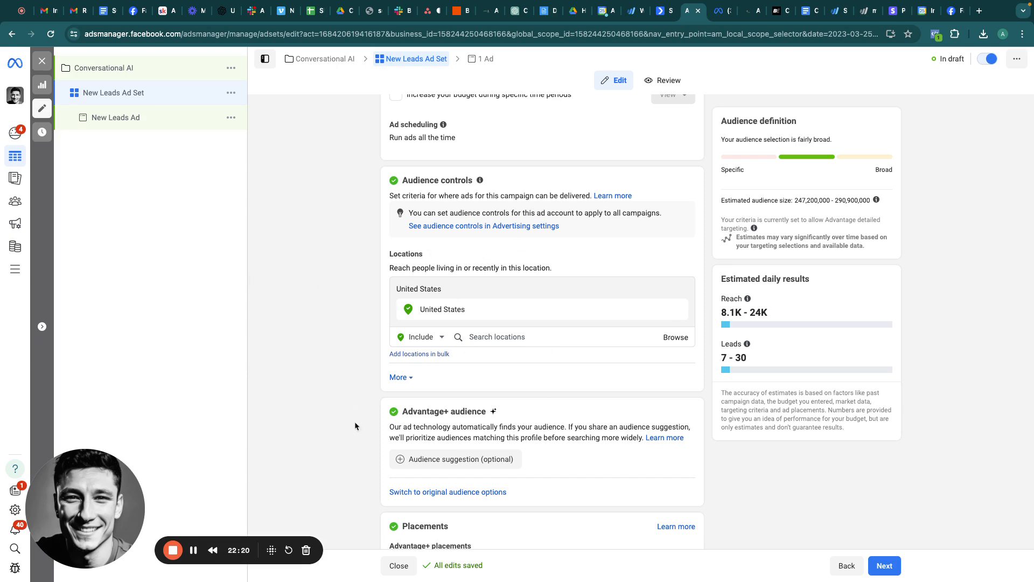
pyautogui.scroll(-2, 354, 426)
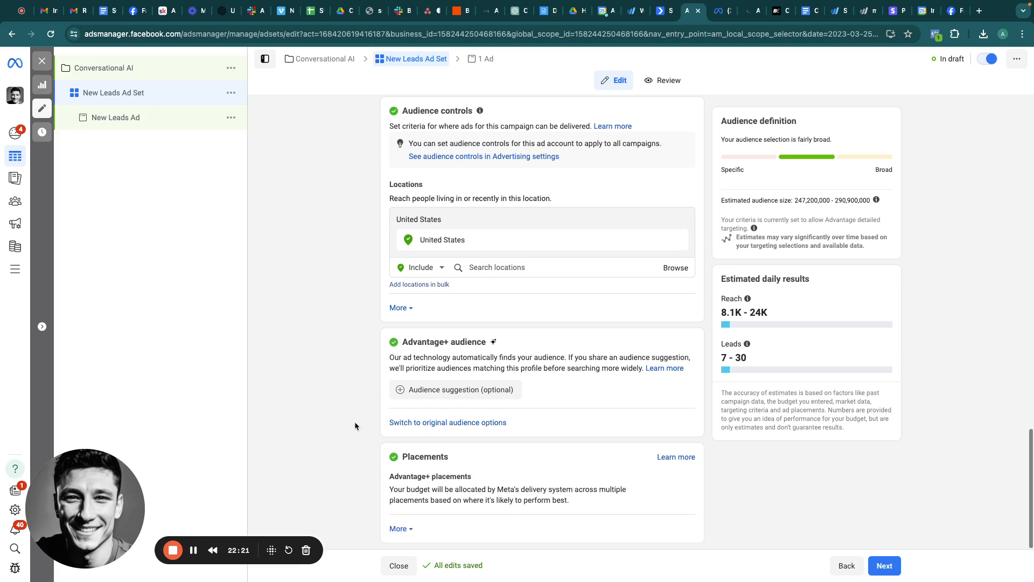
pyautogui.click(456, 424)
pyautogui.click(533, 301)
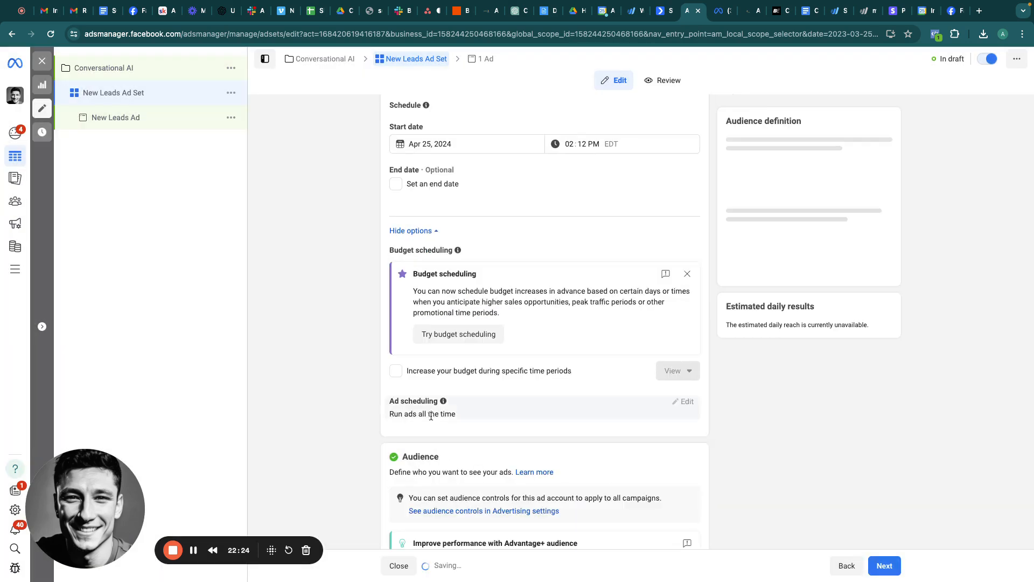
pyautogui.scroll(-10, 526, 444)
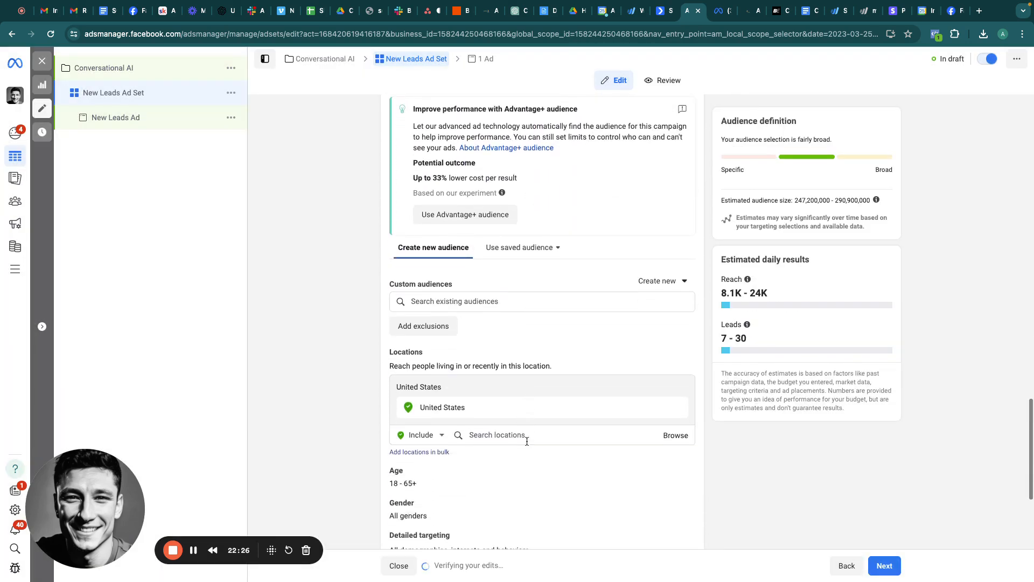
pyautogui.scroll(-2, 526, 440)
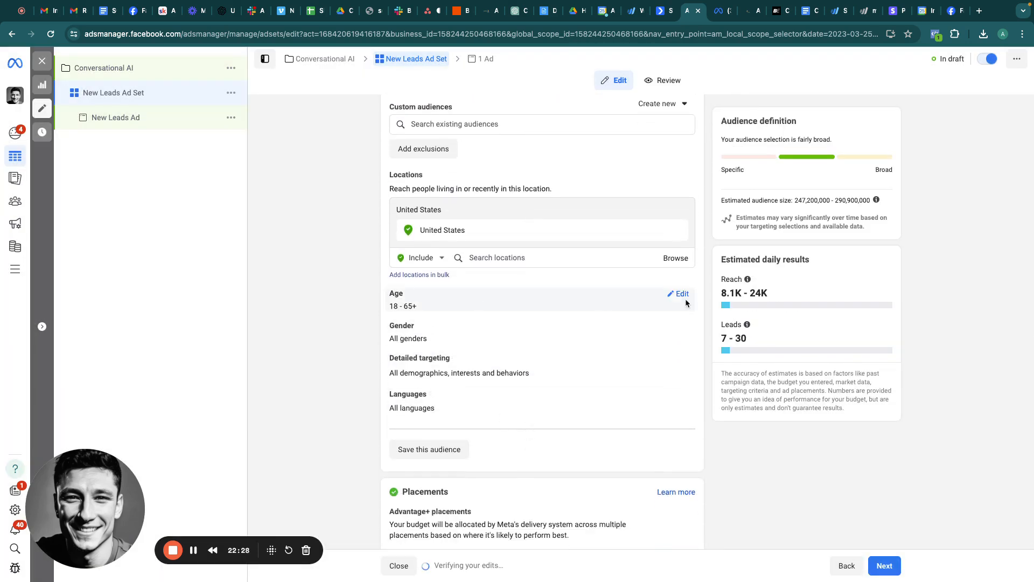
# Step: Set the audience age range to 23–60
pyautogui.click(680, 294)
pyautogui.click(413, 310)
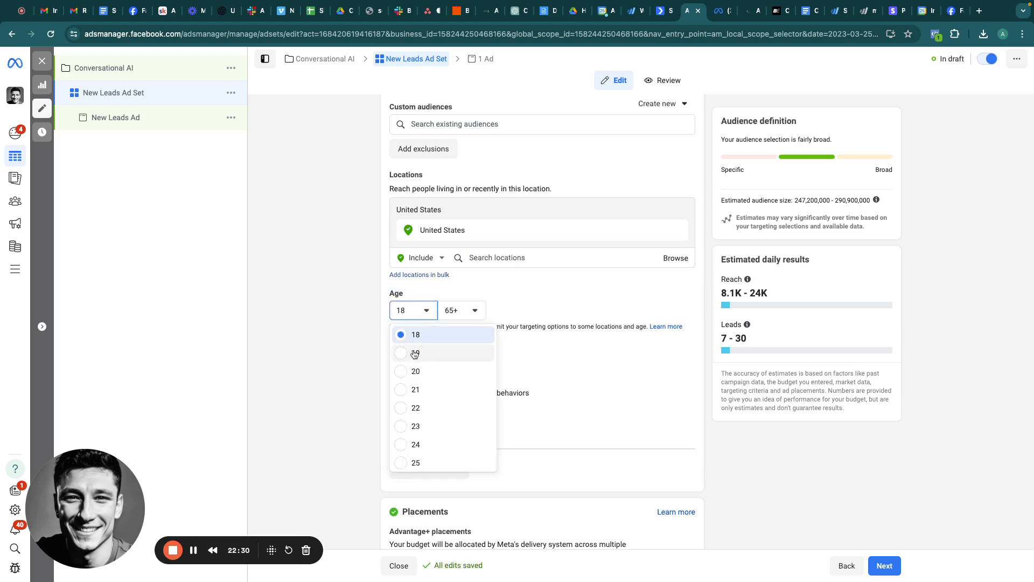
pyautogui.click(405, 431)
pyautogui.click(474, 311)
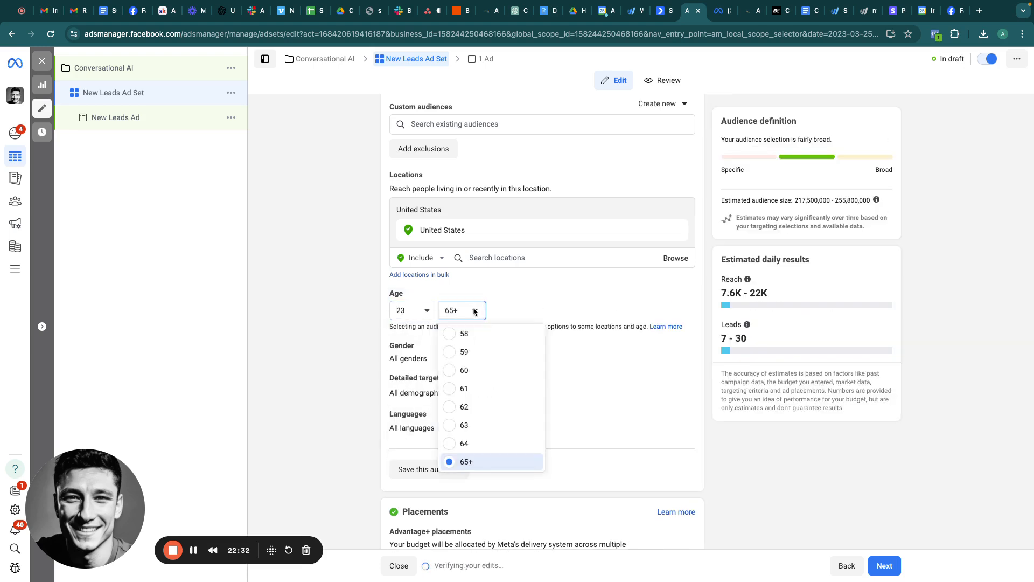
pyautogui.click(455, 370)
pyautogui.scroll(-2, 570, 334)
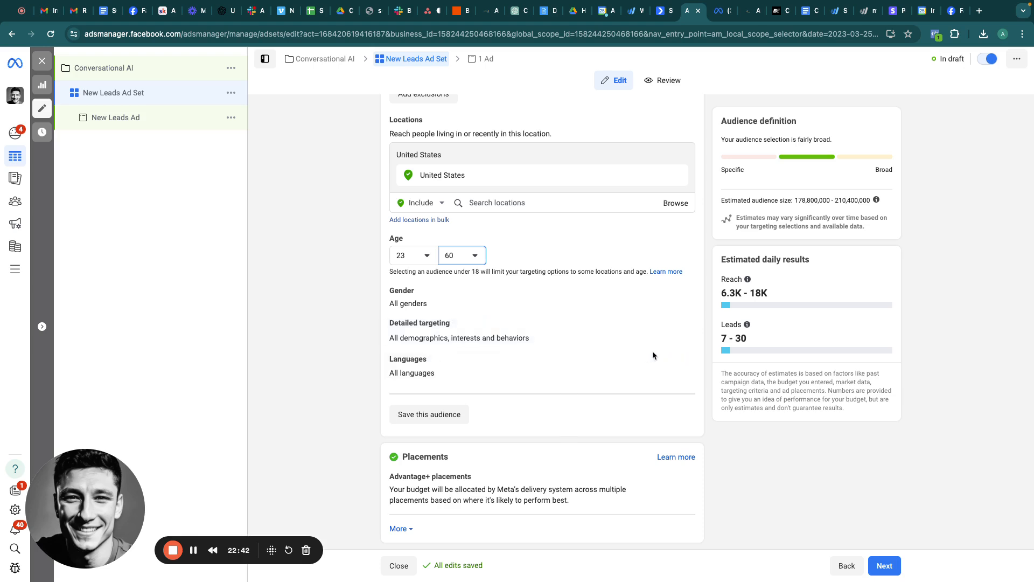
pyautogui.moveTo(678, 336)
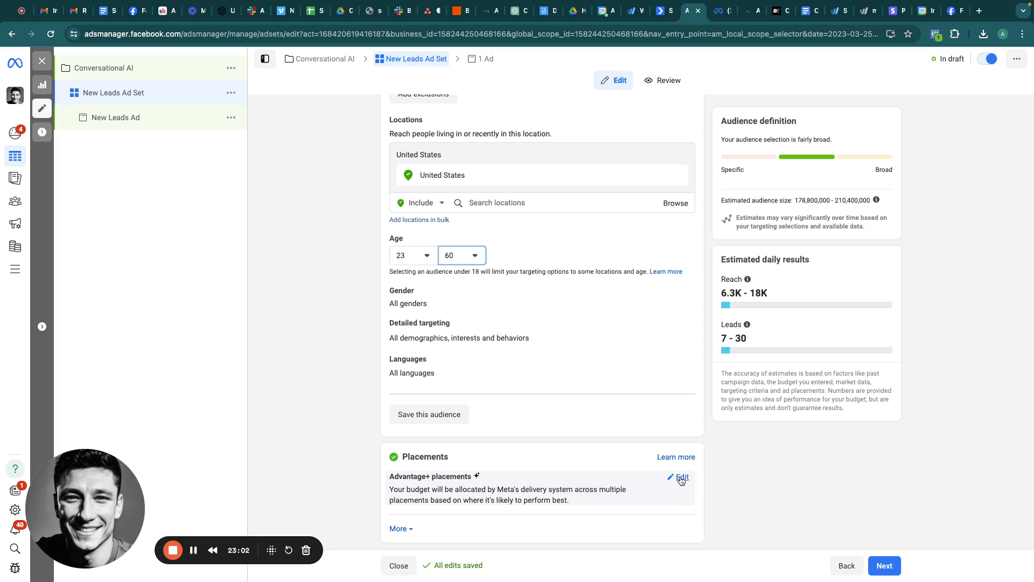
pyautogui.click(681, 478)
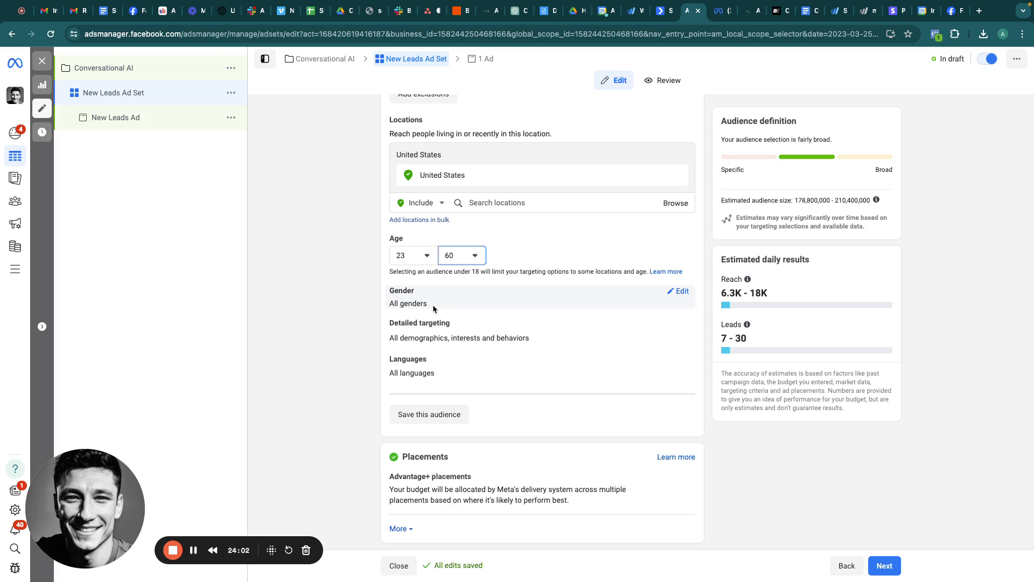
pyautogui.scroll(5, 482, 194)
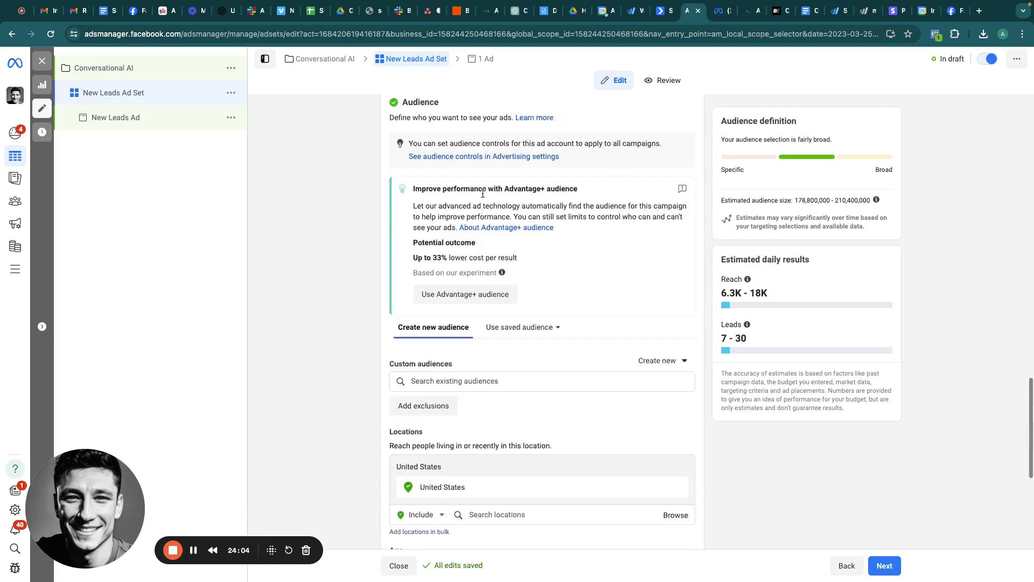
pyautogui.scroll(-5, 483, 194)
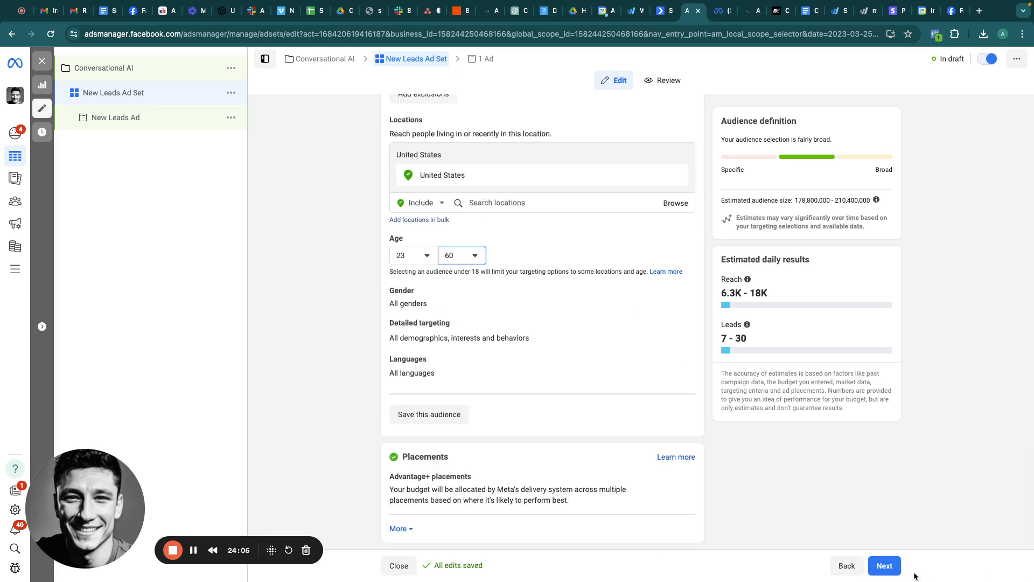
# Step: Continue to the New Leads Ad setup and uncheck Multi-advertiser ads
pyautogui.click(884, 565)
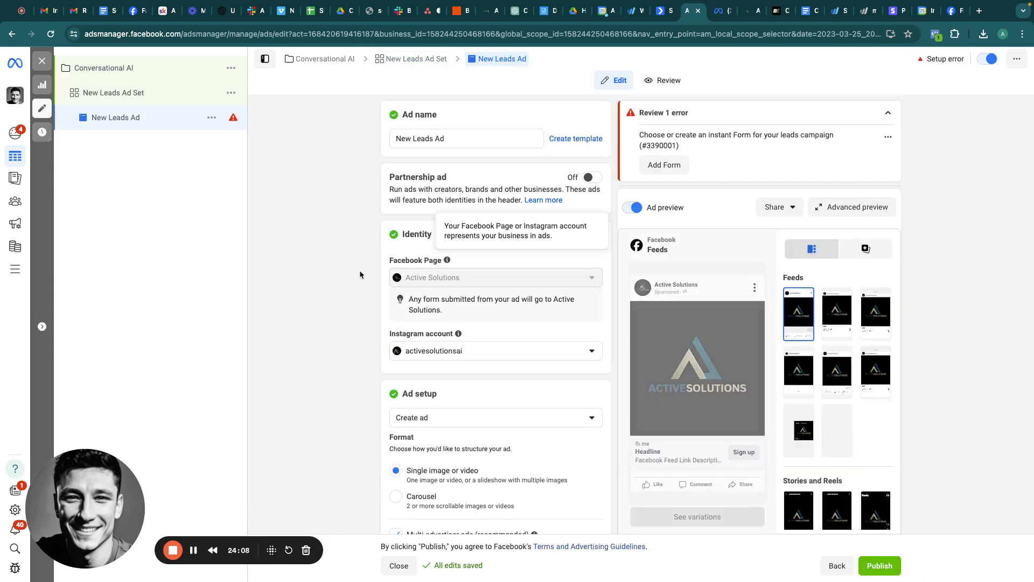
pyautogui.scroll(-3, 482, 314)
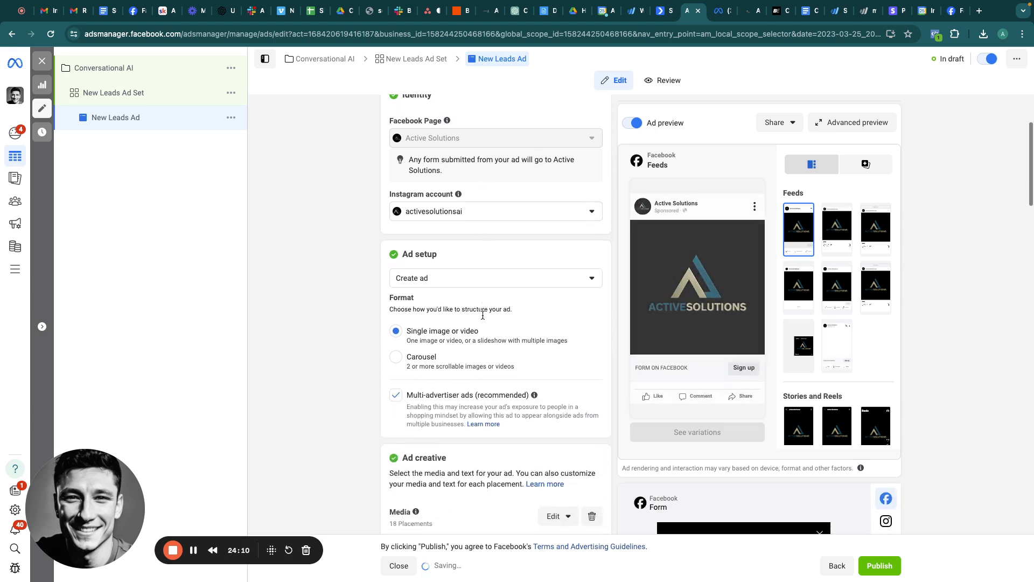
pyautogui.scroll(-1, 482, 315)
pyautogui.click(396, 375)
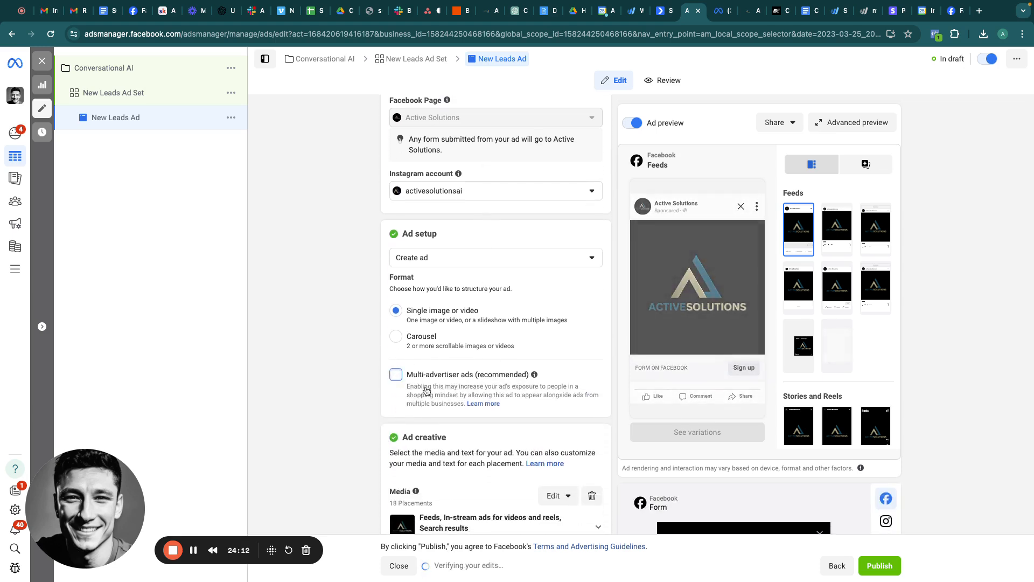
pyautogui.scroll(-2, 401, 329)
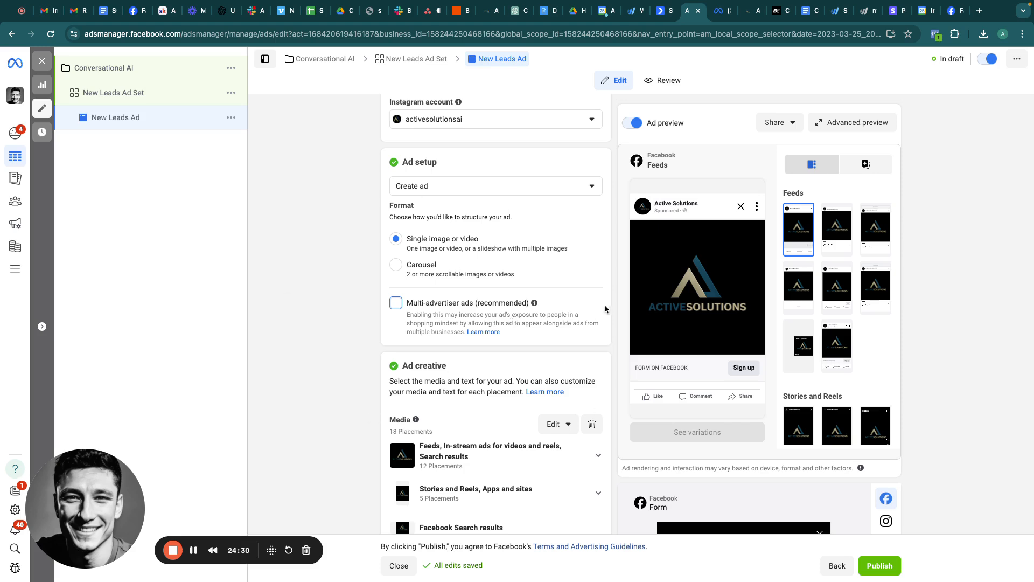
pyautogui.scroll(-4, 563, 327)
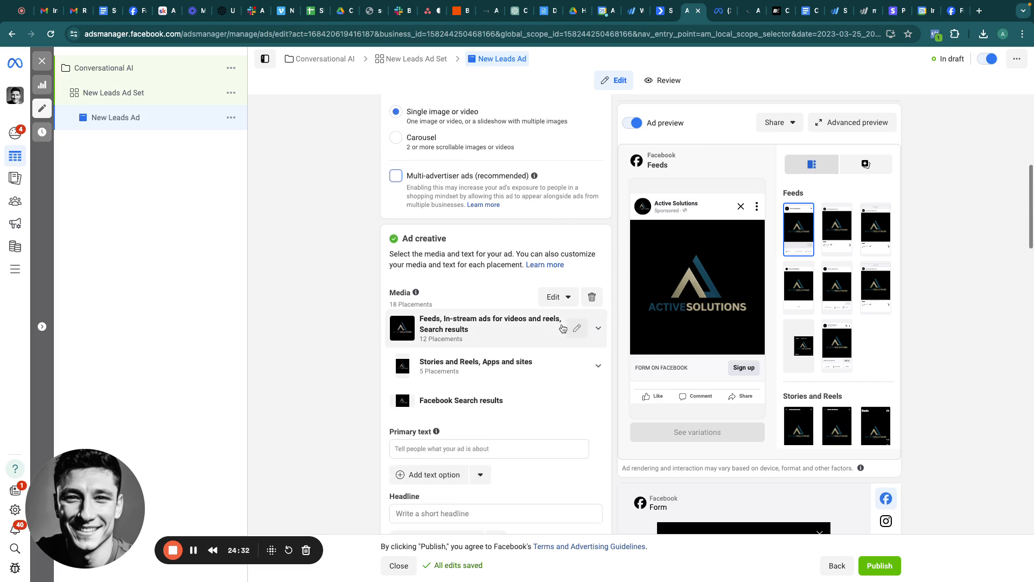
# Step: Remove the existing ad media and start adding an image from the account's images
pyautogui.click(592, 213)
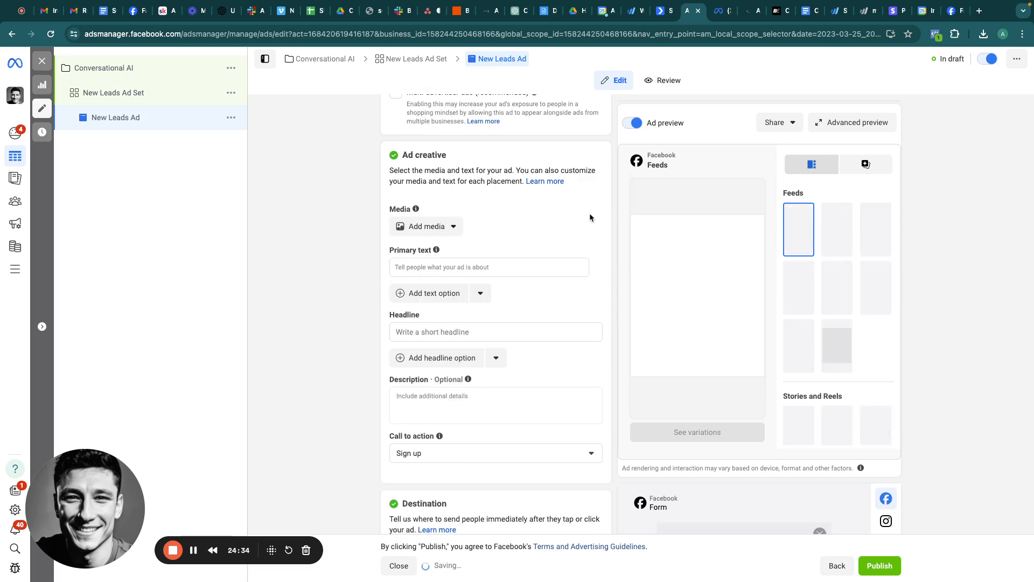
pyautogui.click(438, 225)
pyautogui.click(423, 249)
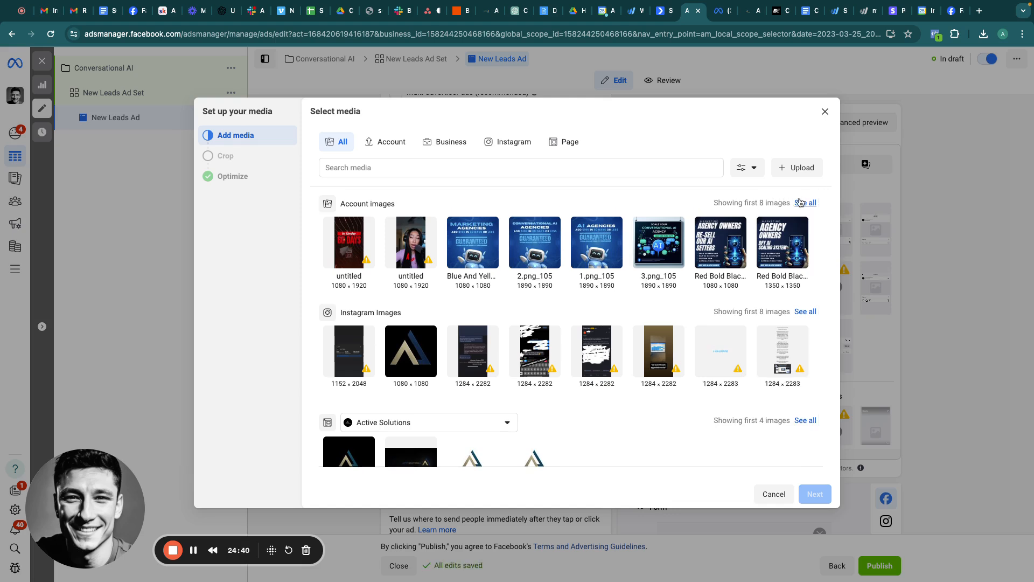
pyautogui.click(805, 202)
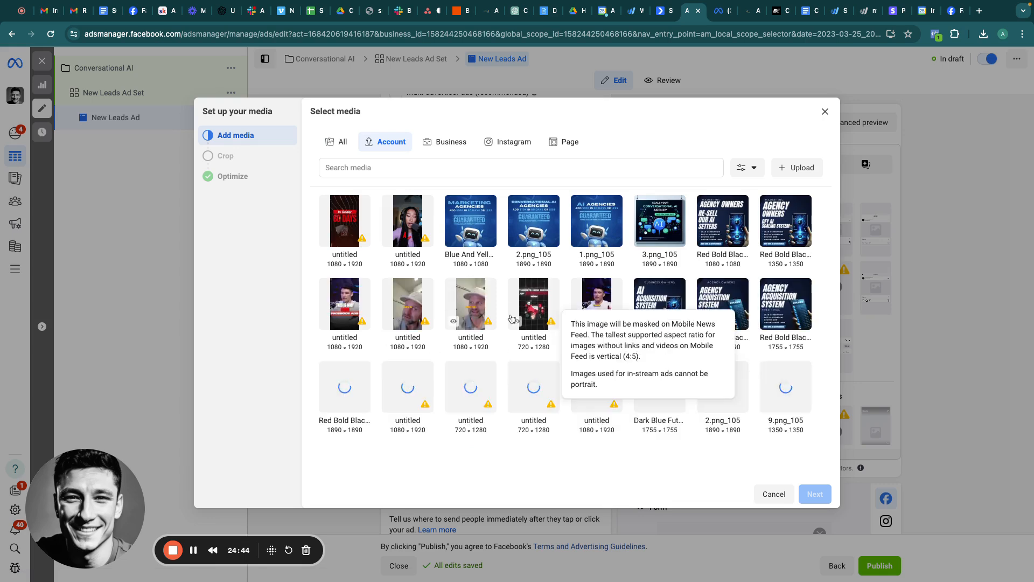
# Step: Select the 'STOP WASTING YOUR AD DOLLARS' chatbot image and continue to cropping
pyautogui.moveTo(511, 318)
pyautogui.scroll(-3, 511, 317)
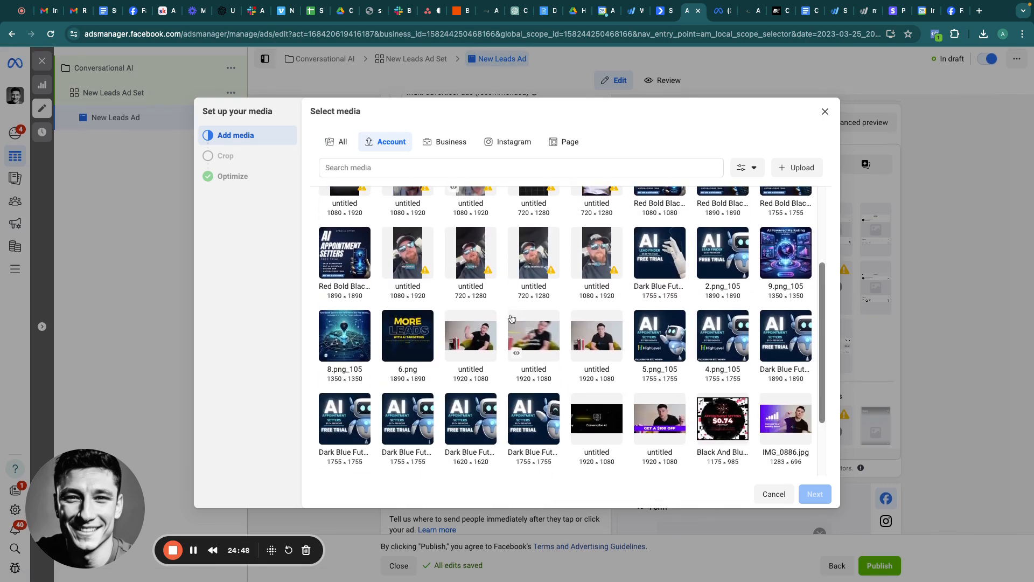
pyautogui.scroll(-1, 511, 318)
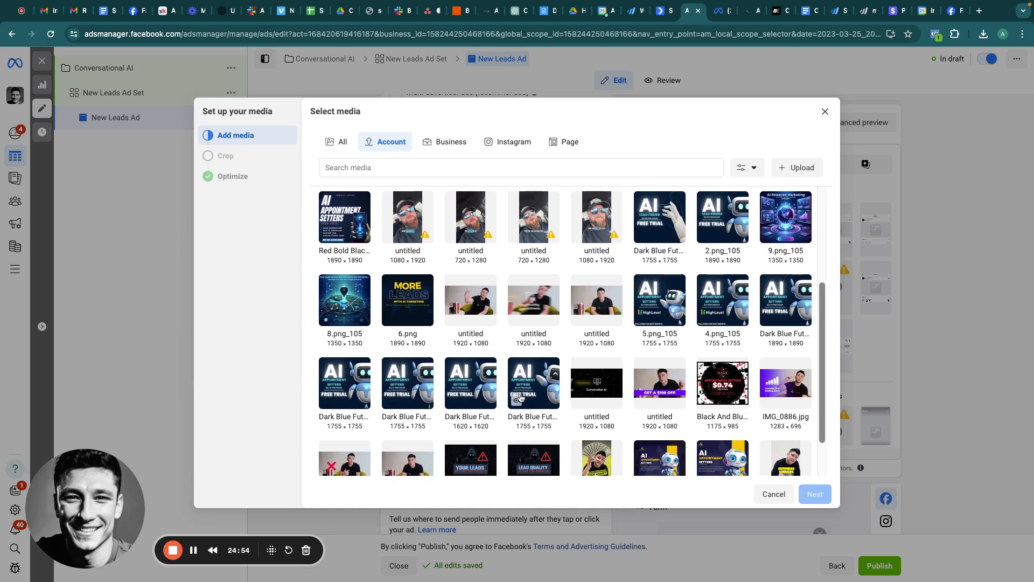
pyautogui.scroll(-1, 520, 399)
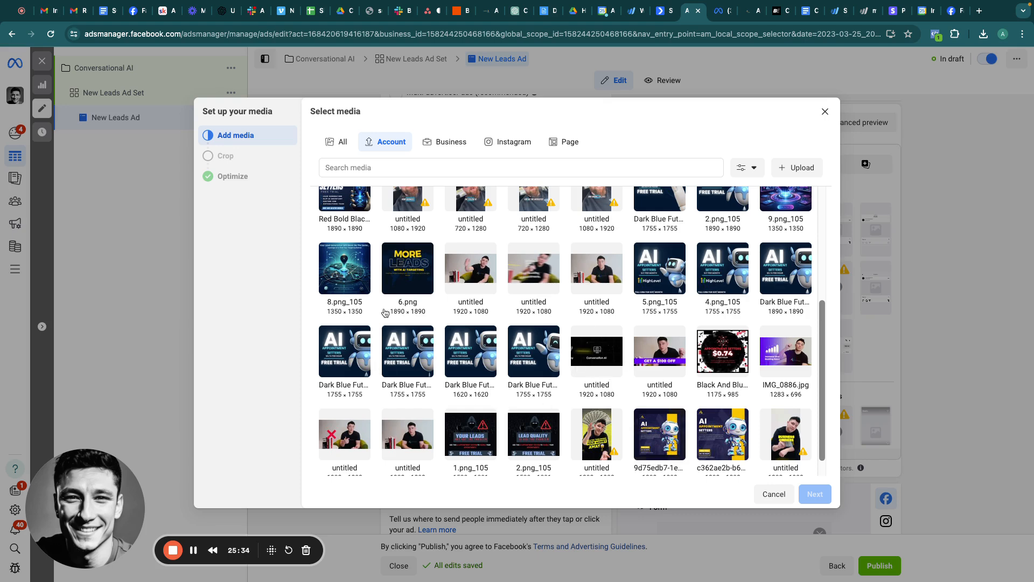
pyautogui.scroll(-1, 447, 391)
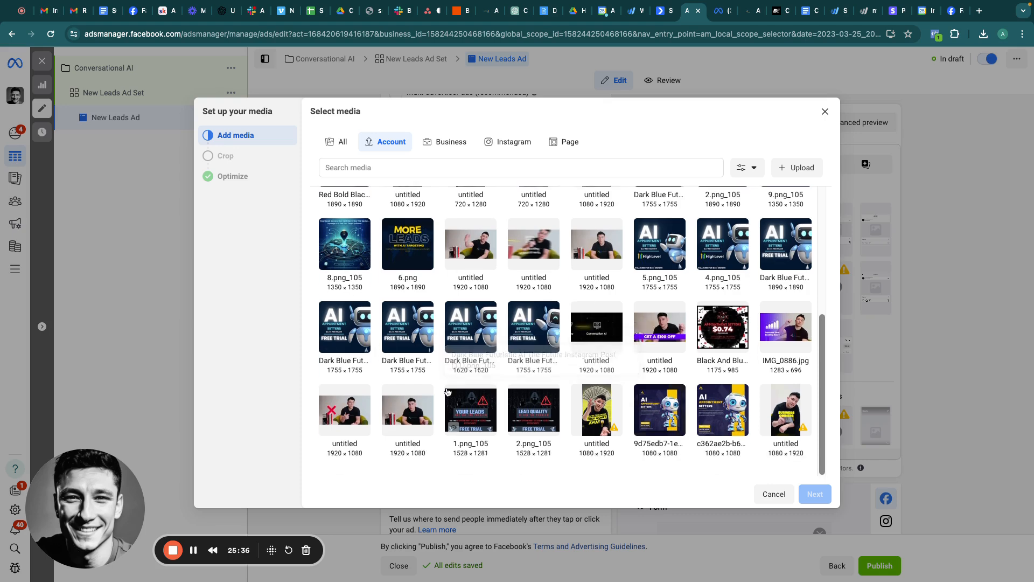
pyautogui.scroll(-2, 447, 391)
pyautogui.scroll(3, 447, 391)
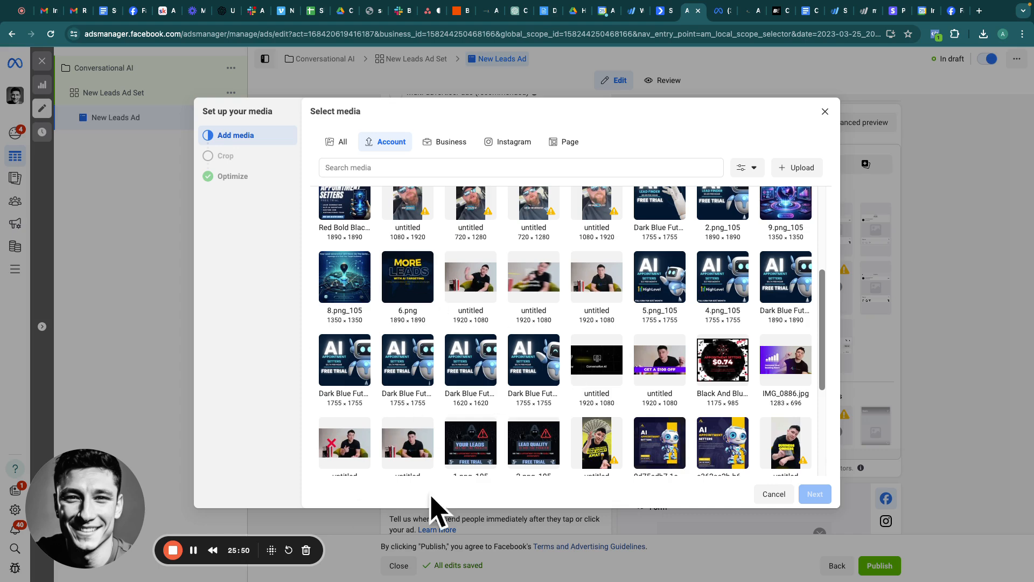
pyautogui.scroll(-2, 483, 462)
pyautogui.scroll(-3, 593, 312)
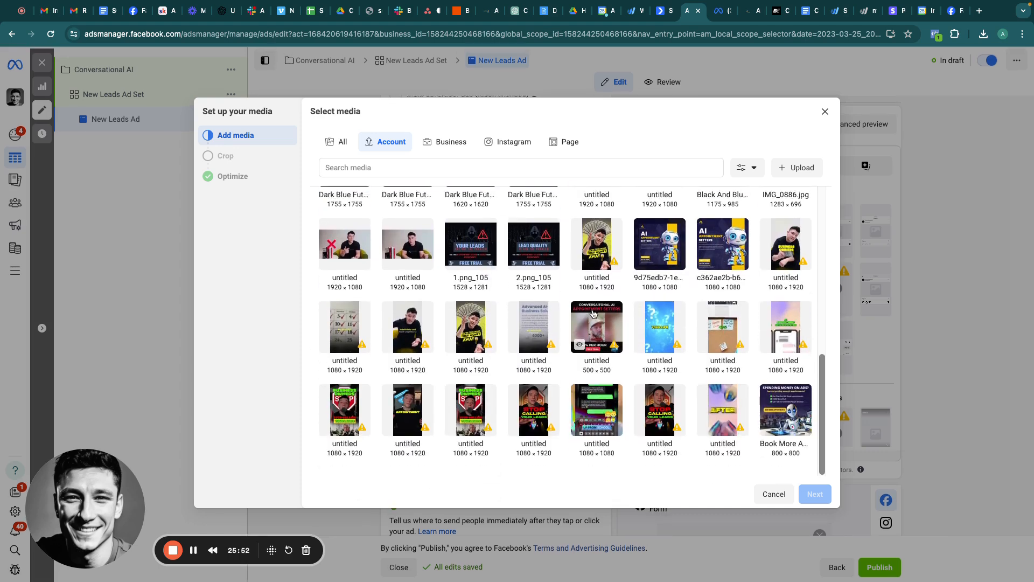
pyautogui.scroll(2, 593, 313)
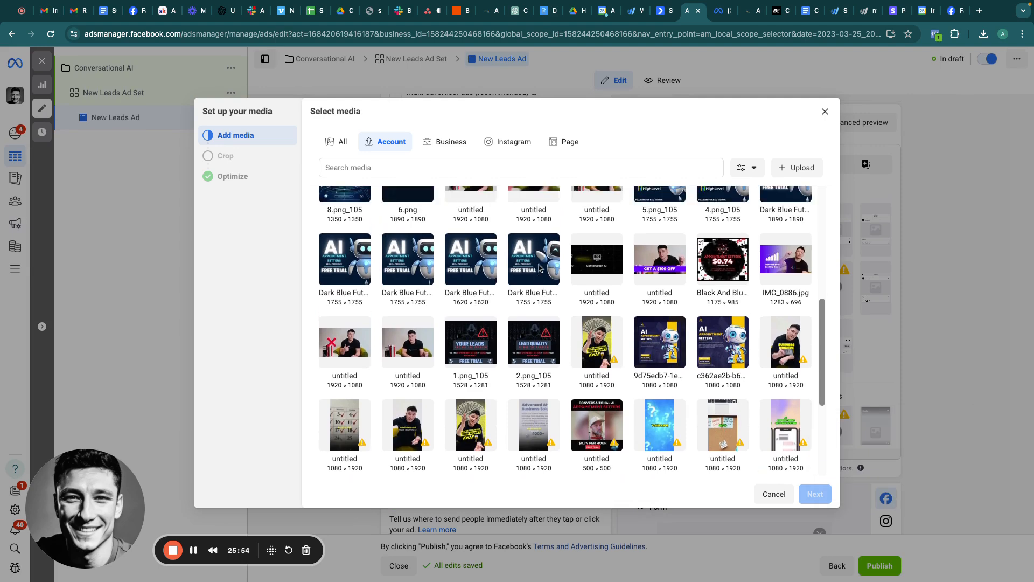
pyautogui.scroll(-6, 556, 272)
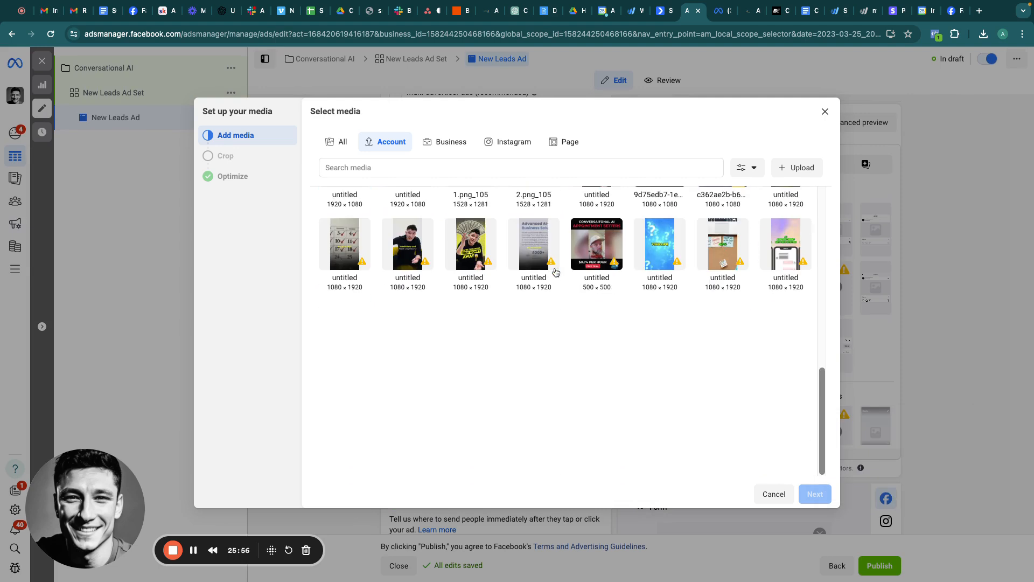
pyautogui.click(406, 404)
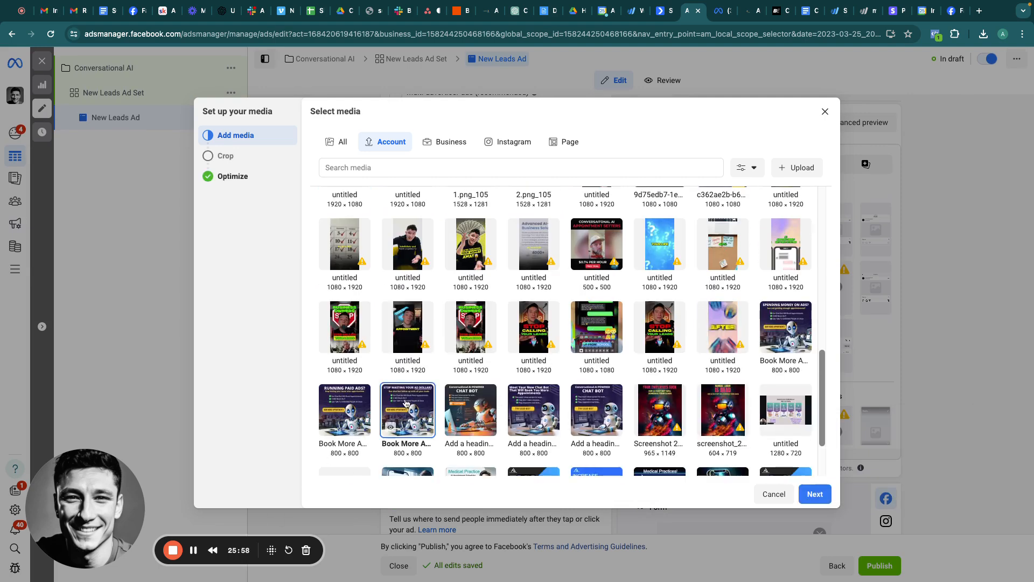
pyautogui.click(814, 494)
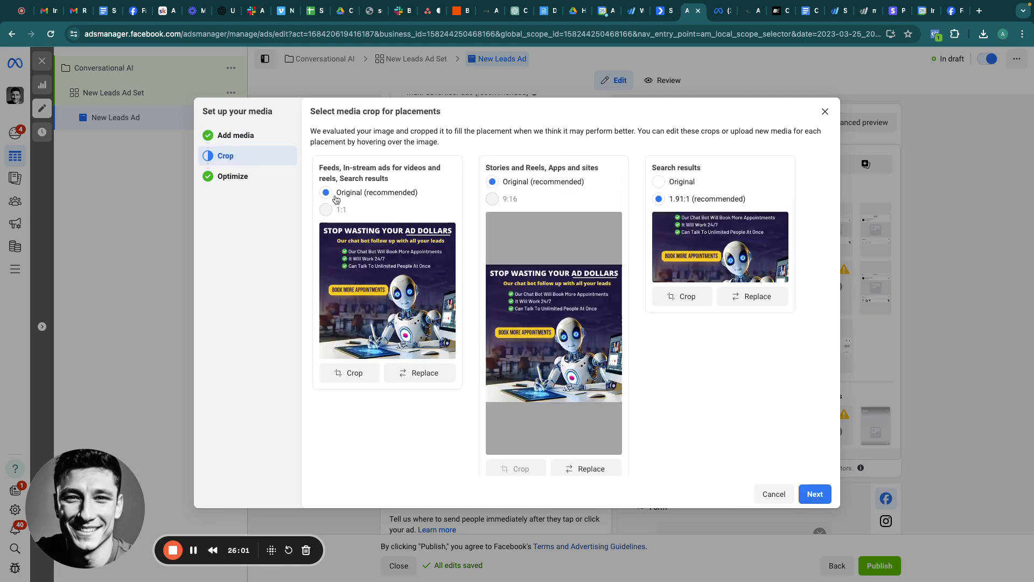
# Step: Keep the Original uncropped image for Search results and finish the media setup
pyautogui.click(657, 182)
pyautogui.click(813, 493)
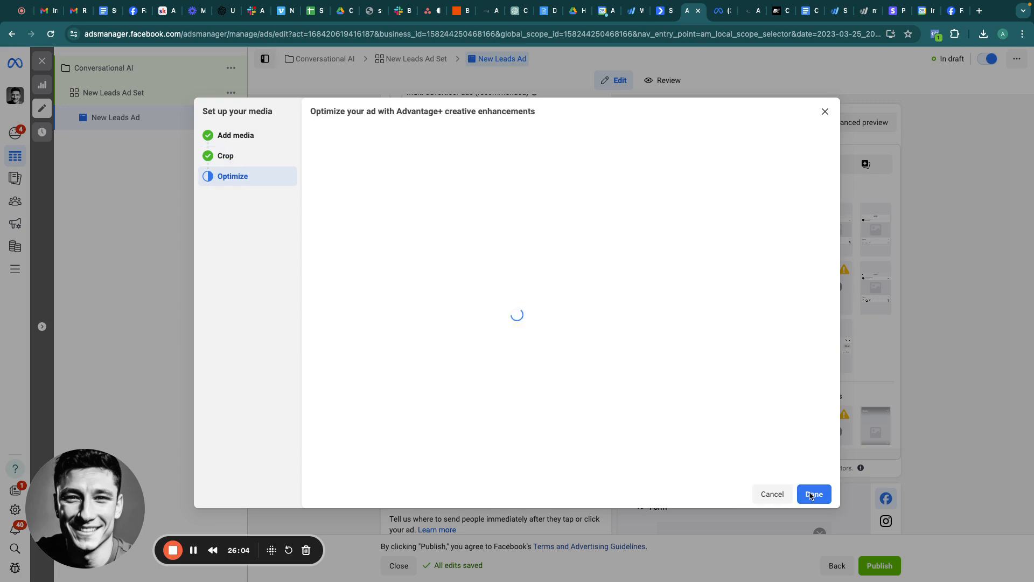
pyautogui.scroll(-1, 567, 371)
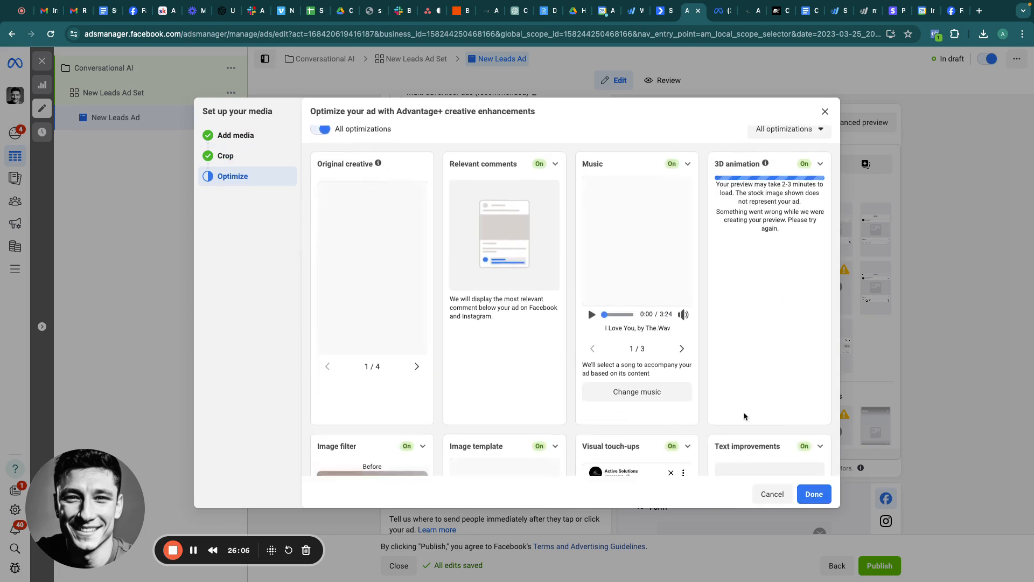
pyautogui.scroll(1, 808, 493)
pyautogui.click(810, 492)
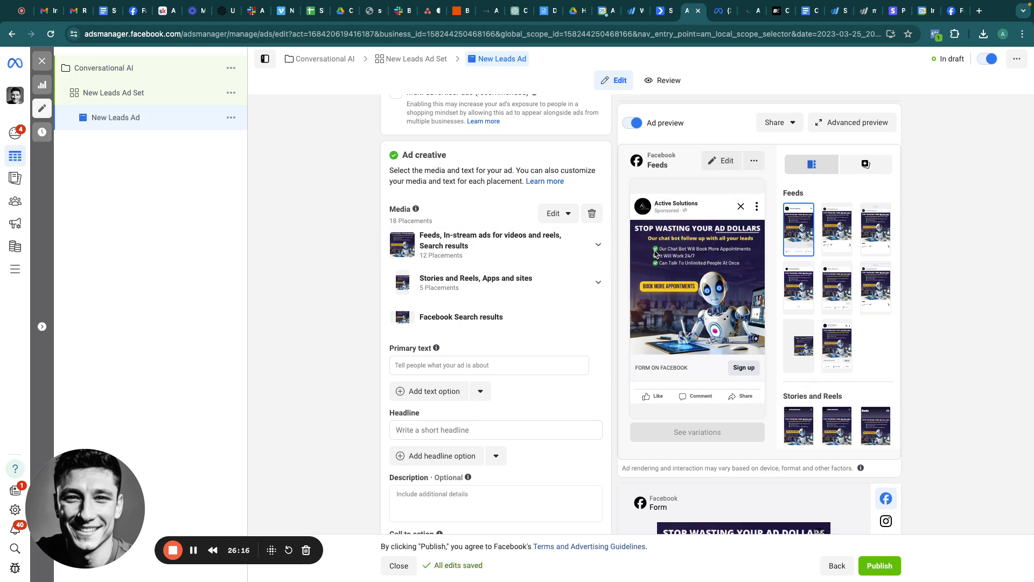
# Step: Place the cursor in the Primary text field, then switch to the ChatGPT tab
pyautogui.scroll(-2, 485, 318)
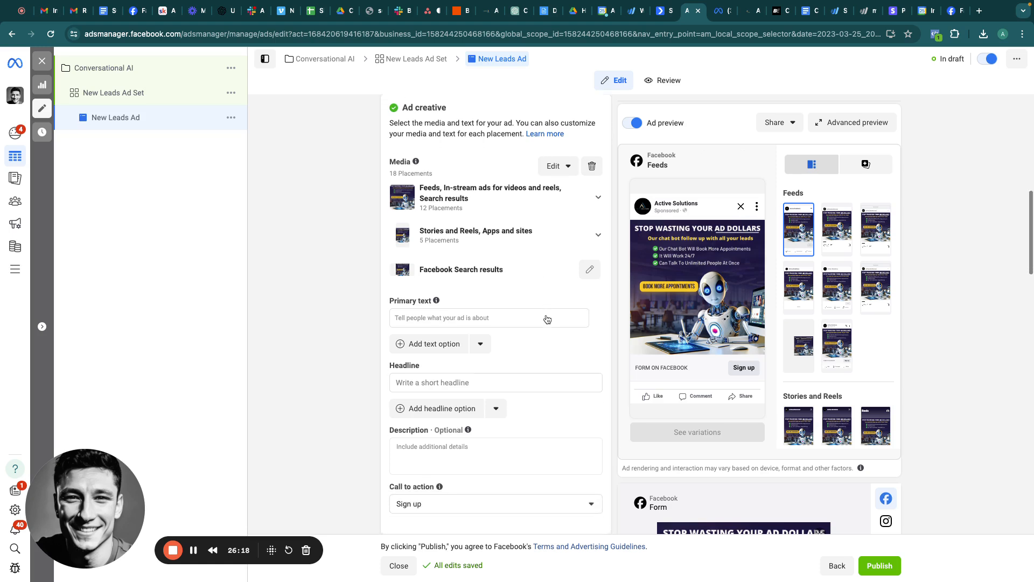
pyautogui.click(421, 302)
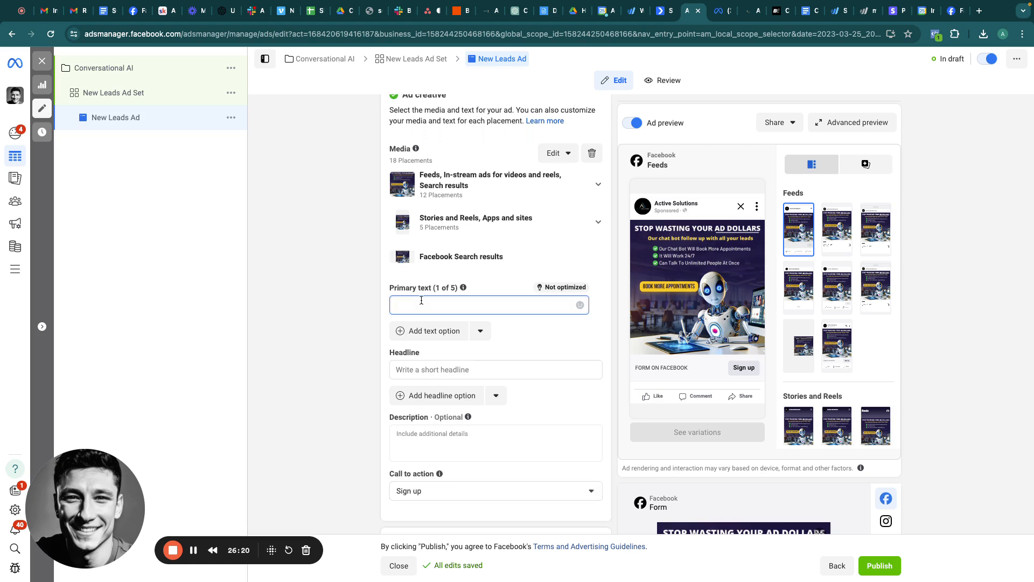
pyautogui.click(521, 17)
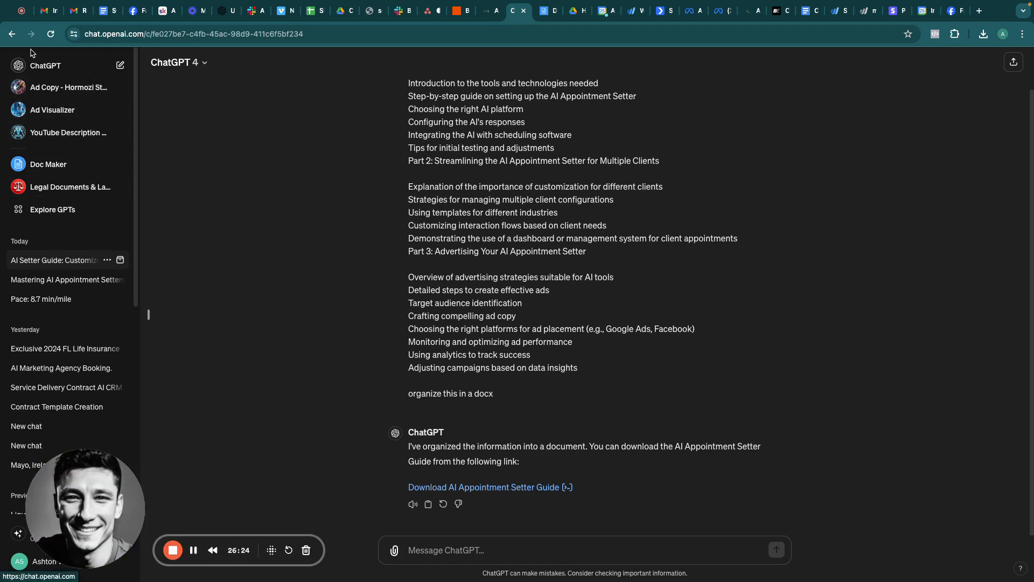
# Step: Open the 'Ad Copy - Hormozi Style' GPT, then return to the Ads Manager tab
pyautogui.click(41, 87)
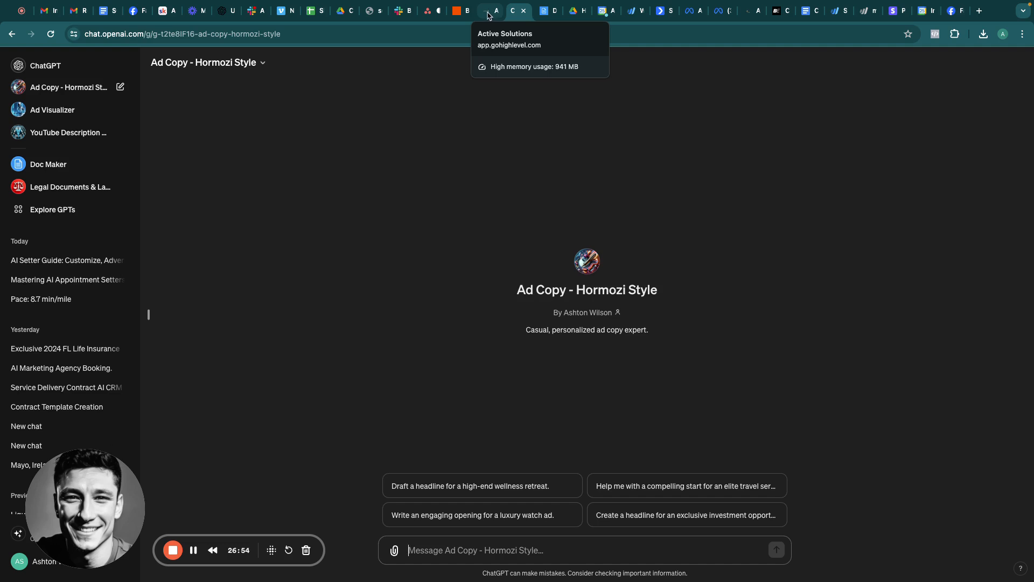
pyautogui.click(691, 12)
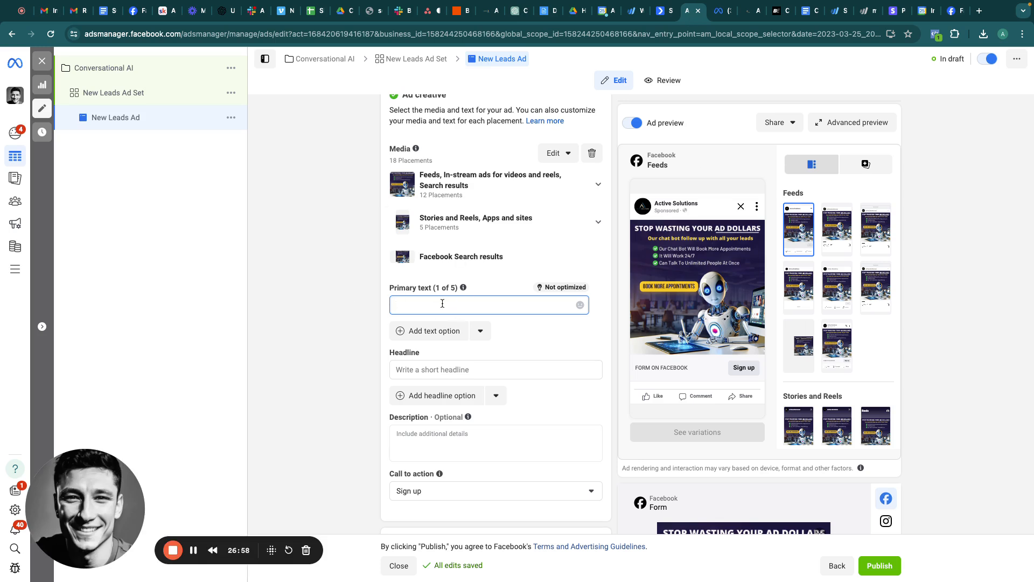
# Step: Enter 'xyz' as primary text and 'Ai Appointment Setters' as the headline
pyautogui.write('xuy')
pyautogui.press('BackSpace')
pyautogui.press('BackSpace')
pyautogui.write('yz')
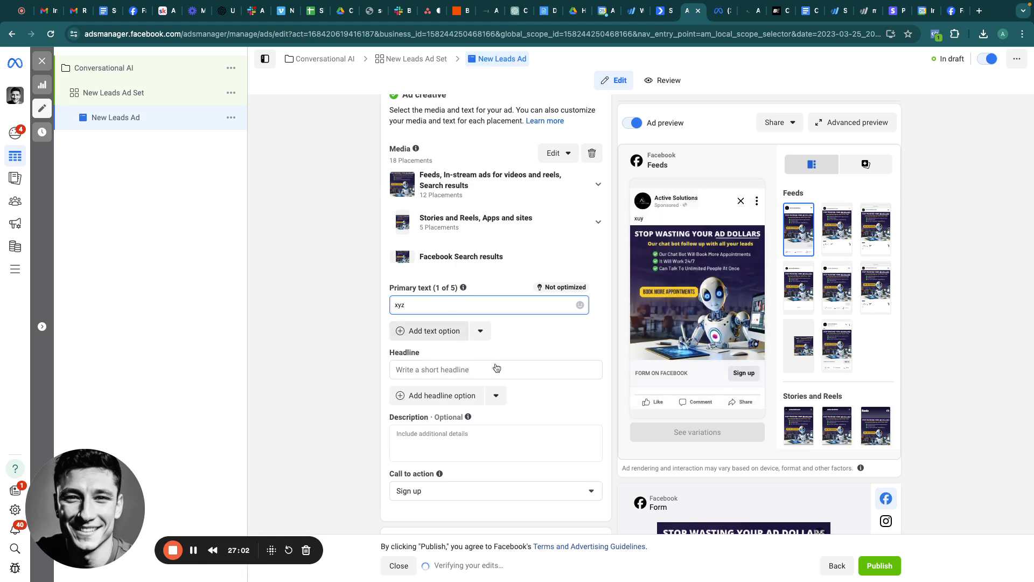
pyautogui.scroll(-3, 496, 368)
pyautogui.click(426, 285)
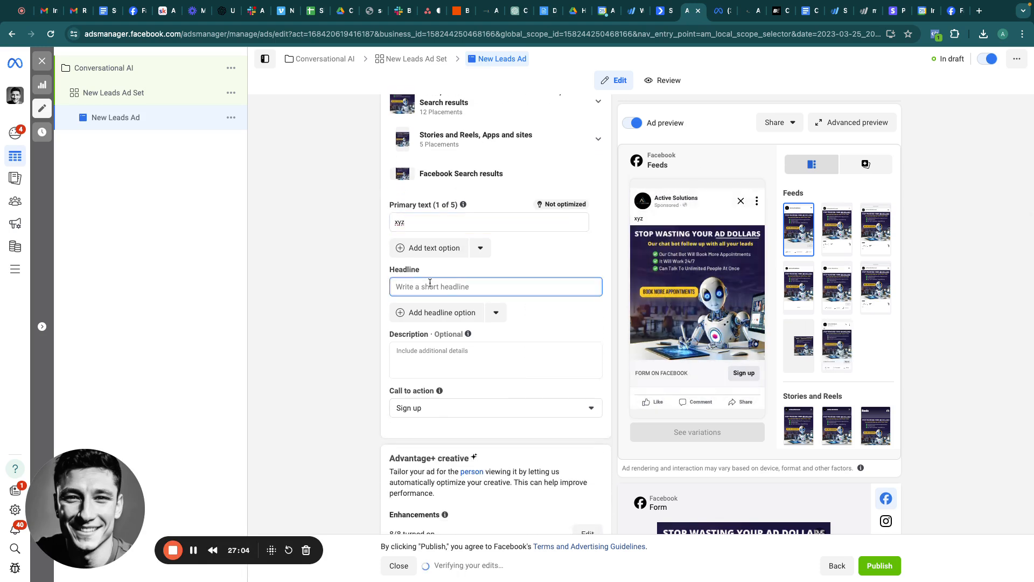
pyautogui.write('Ai Appointment Setter')
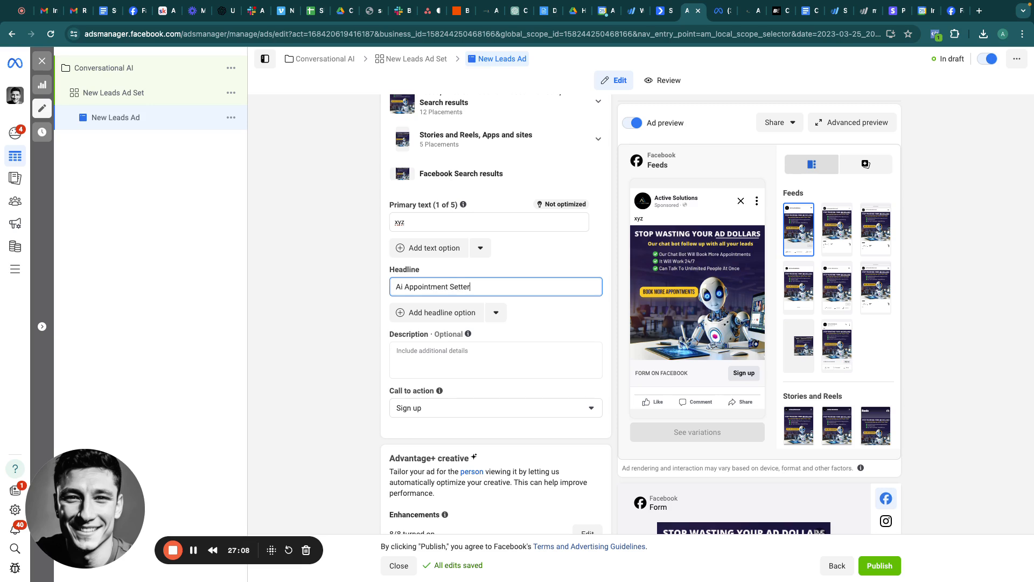
pyautogui.write('s')
pyautogui.scroll(-8, 428, 358)
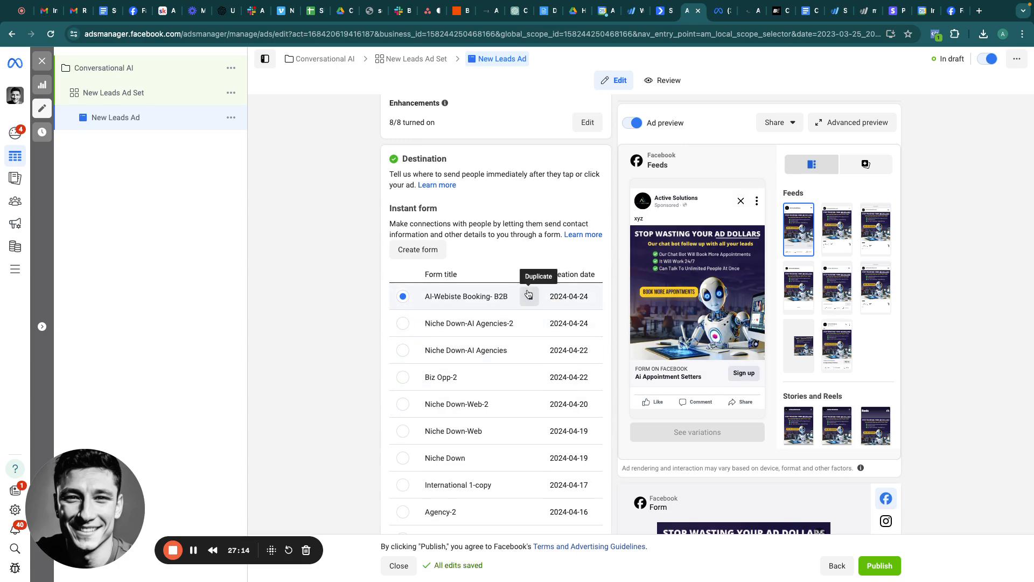
# Step: Duplicate the 'AI-Webiste Booking- B2B' instant form to open the copy for editing
pyautogui.scroll(-3, 769, 403)
pyautogui.scroll(-10, 769, 400)
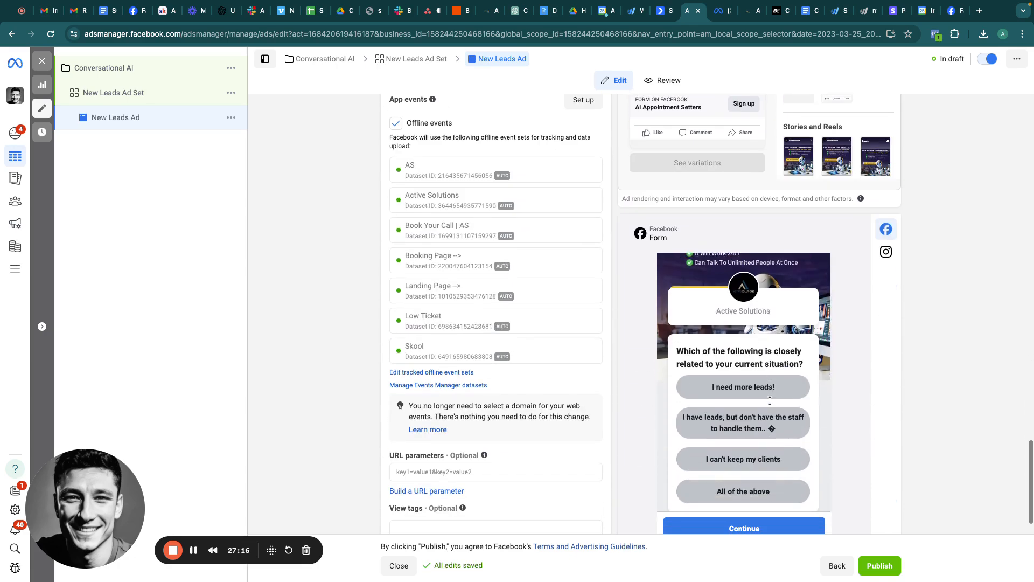
pyautogui.scroll(5, 535, 270)
pyautogui.scroll(7, 535, 269)
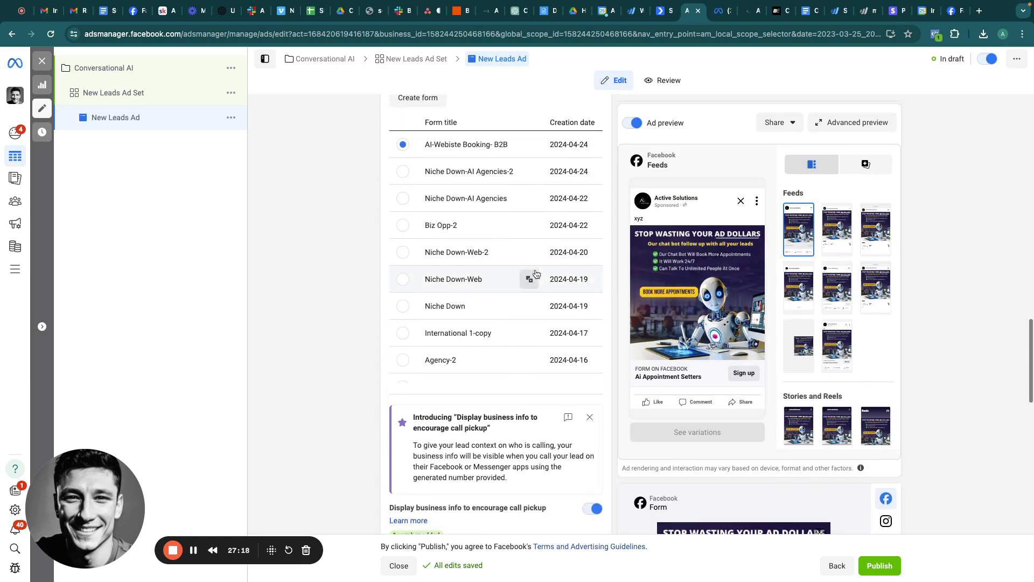
pyautogui.click(529, 180)
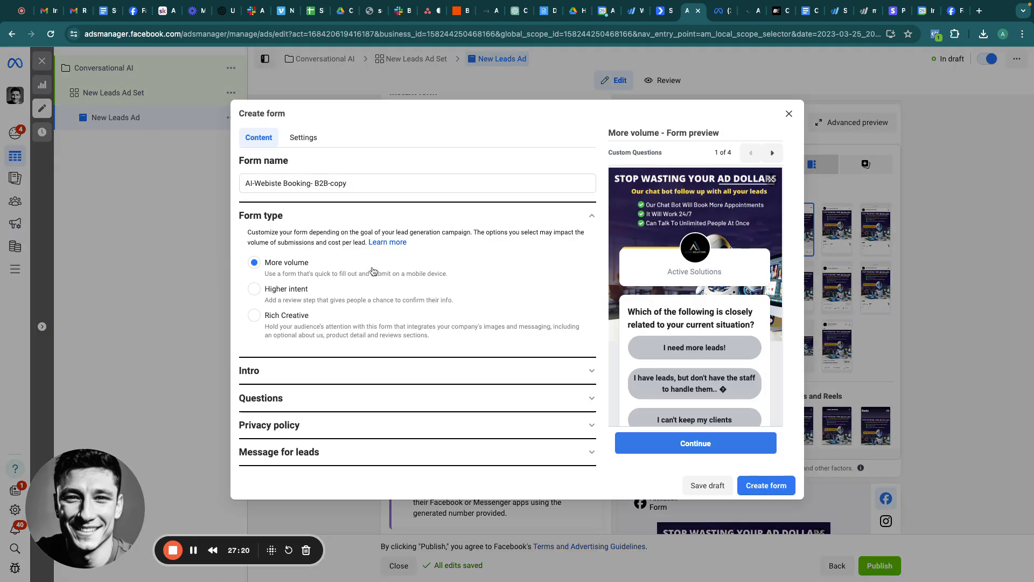
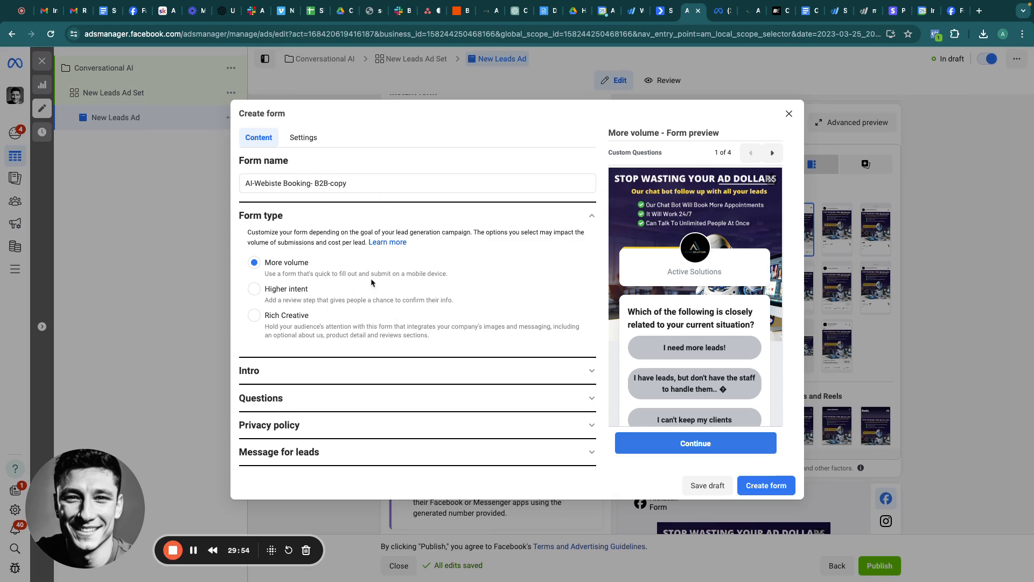
# Step: Expand the lead form's Intro and Questions sections
pyautogui.click(323, 370)
pyautogui.scroll(-3, 391, 336)
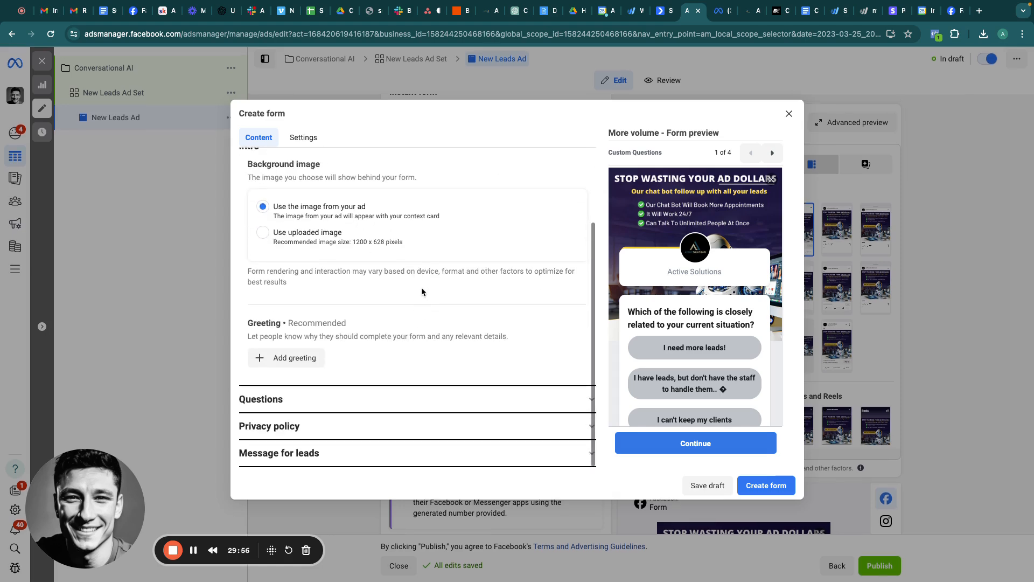
pyautogui.click(319, 397)
pyautogui.scroll(-3, 476, 362)
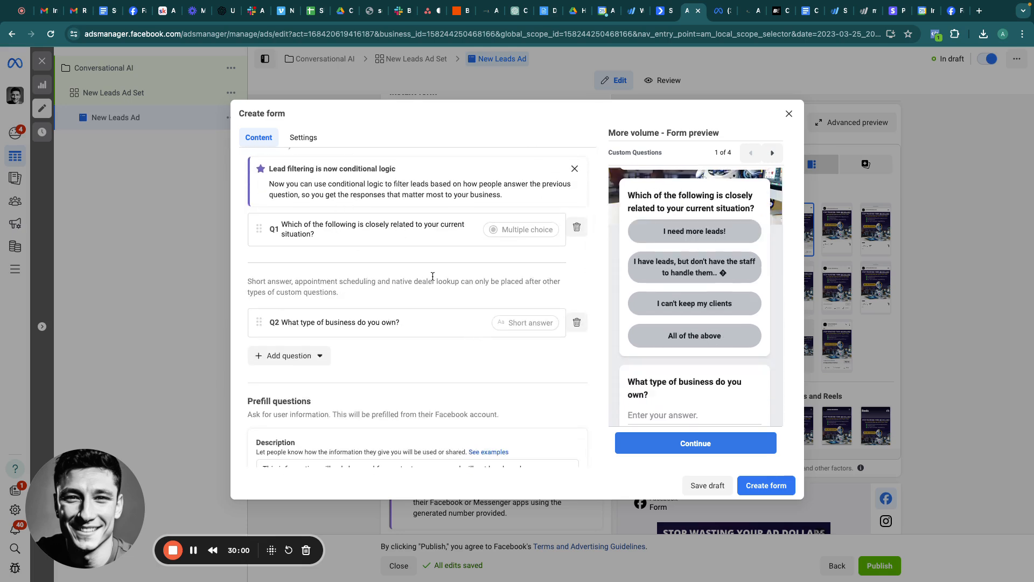
# Step: Review questions 1 and 2, the privacy policy link and the ending message for leads
pyautogui.click(342, 232)
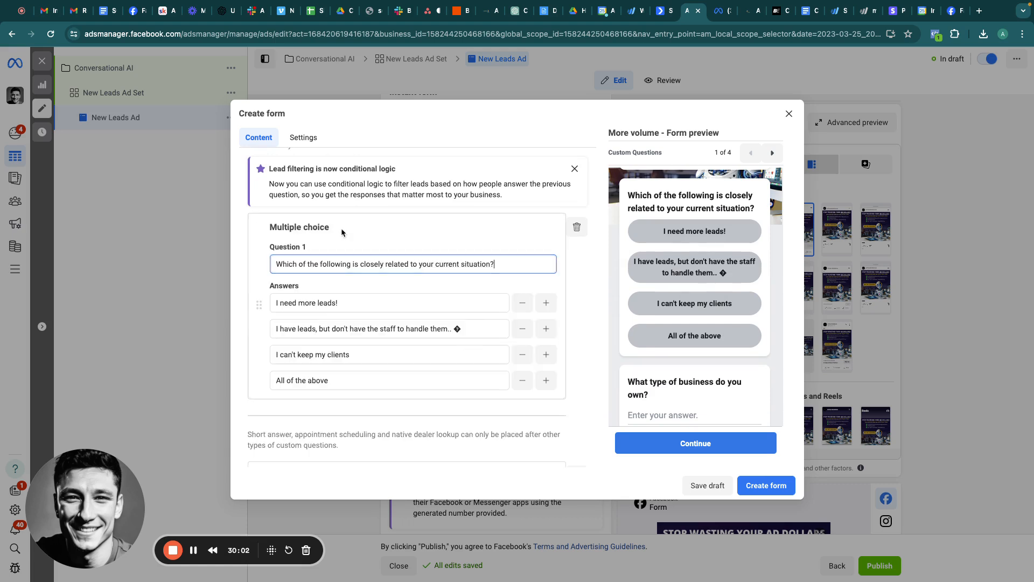
pyautogui.scroll(-3, 409, 258)
pyautogui.click(353, 298)
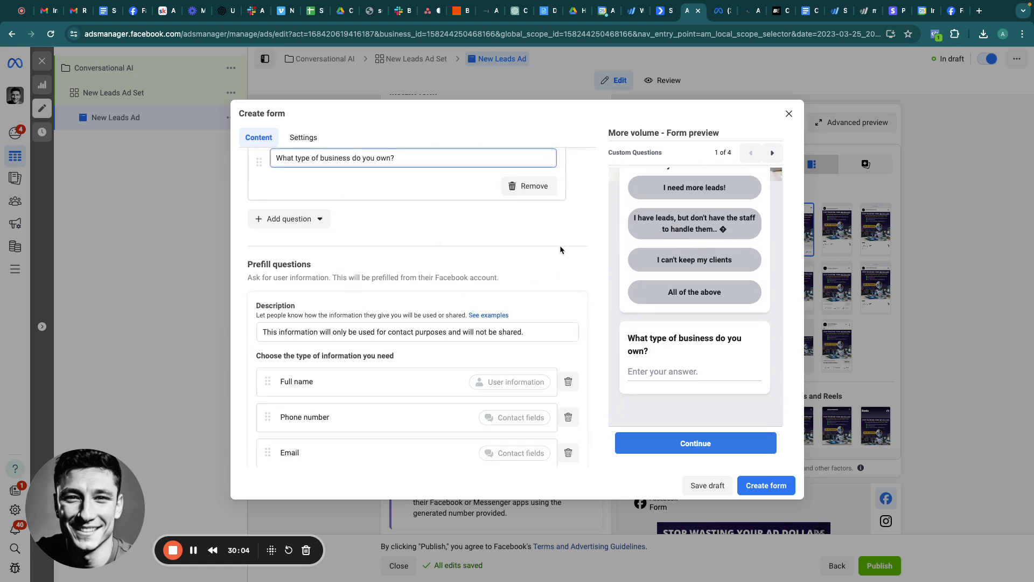
pyautogui.scroll(-3, 560, 244)
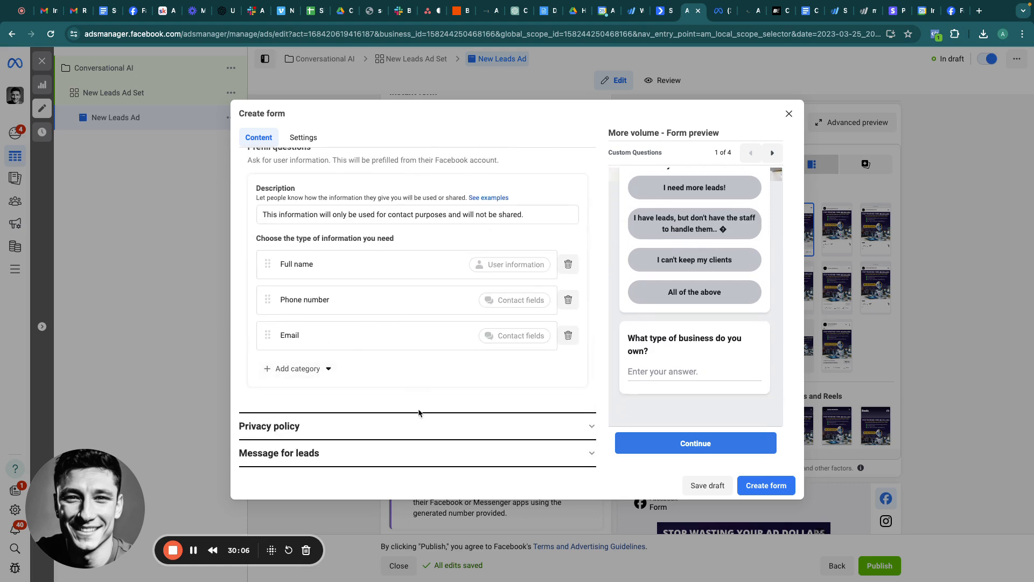
pyautogui.click(389, 426)
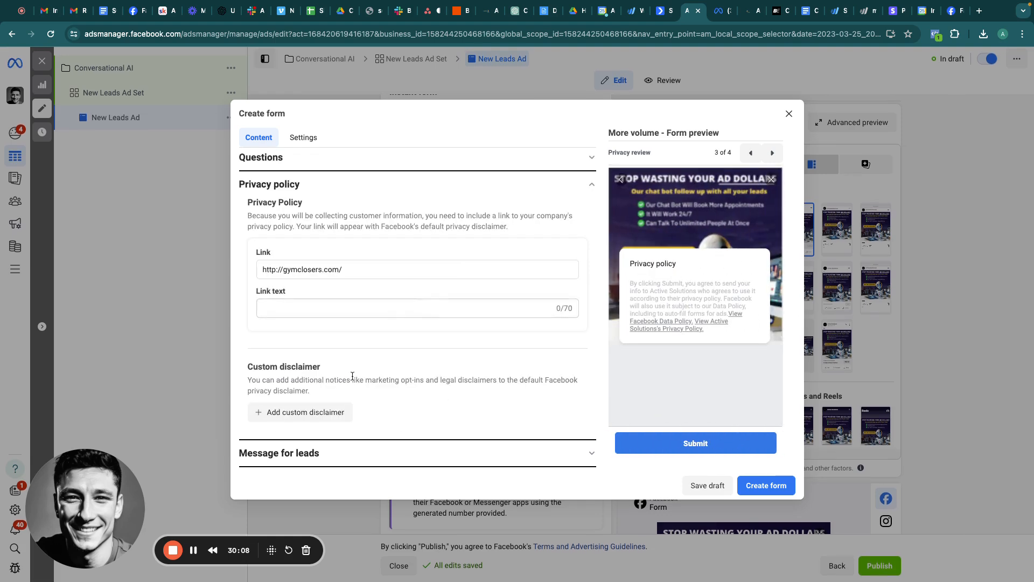
pyautogui.click(341, 450)
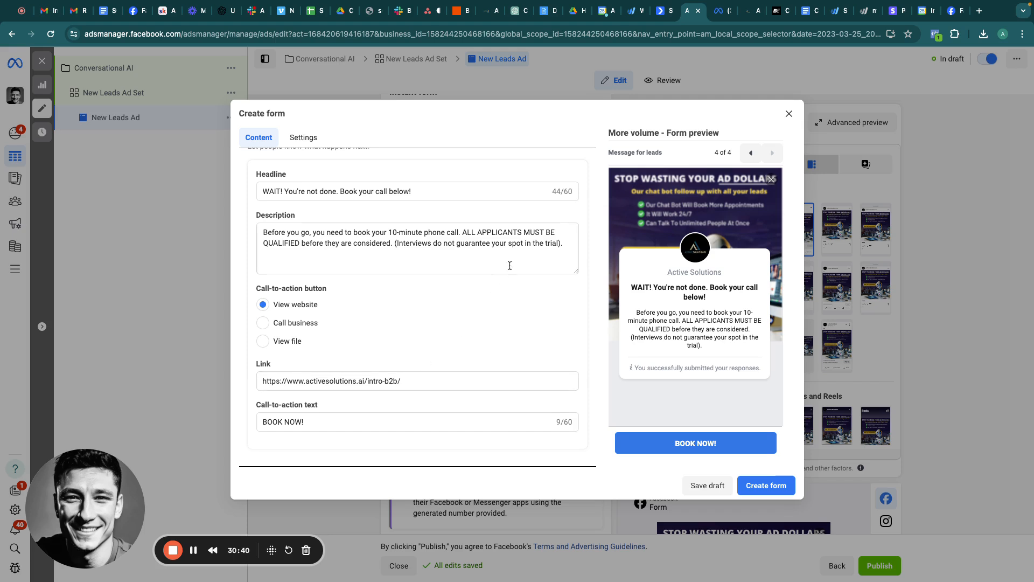
# Step: Check the form's Settings tab, return to Content, then close the Create form dialog
pyautogui.scroll(1, 452, 319)
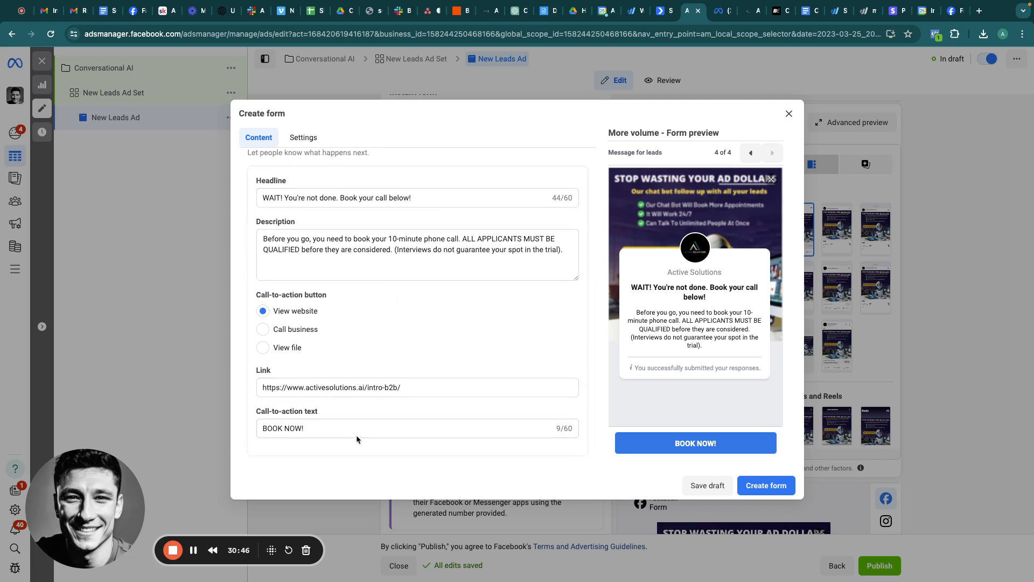
pyautogui.click(305, 139)
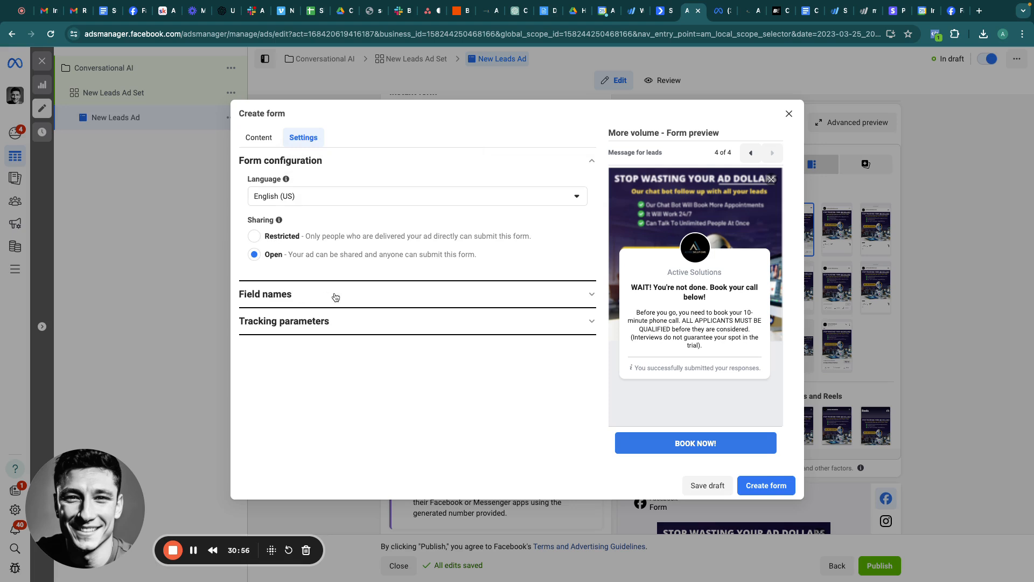
pyautogui.click(257, 138)
pyautogui.click(789, 115)
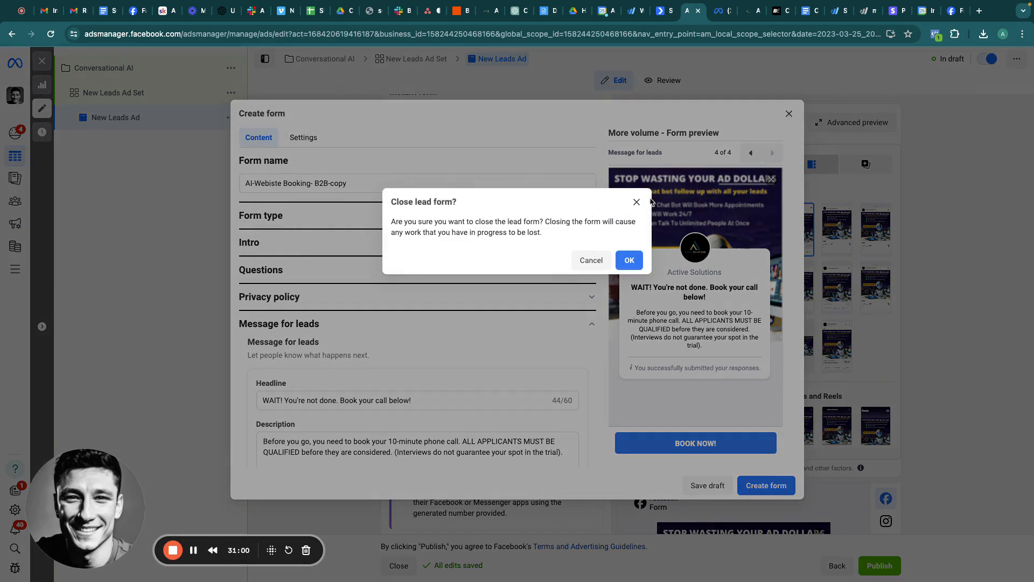
# Step: Discard the lead form, keeping AI-Webiste Booking- B2B, and switch to GoHighLevel Custom Values
pyautogui.click(625, 260)
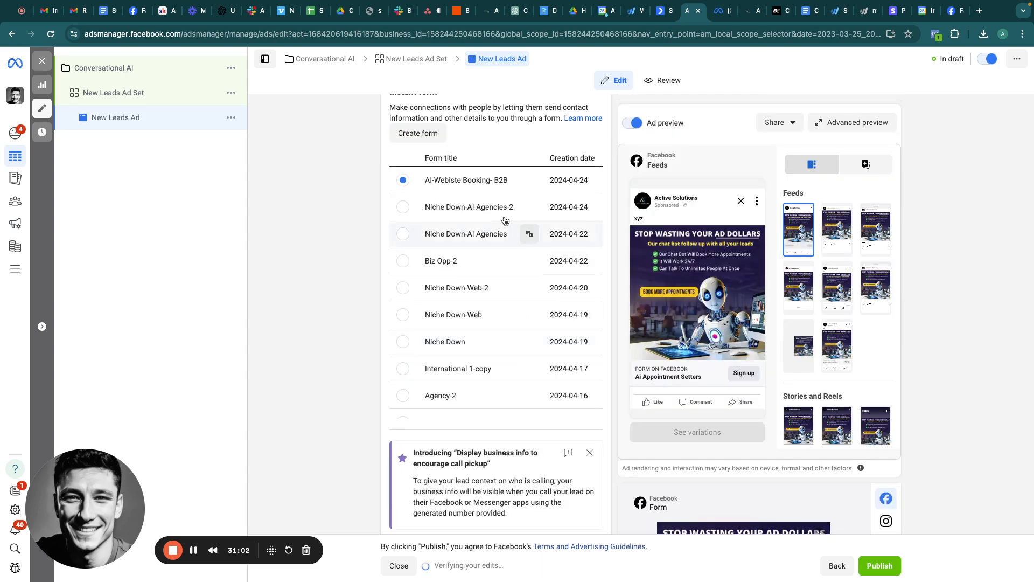
pyautogui.scroll(6, 493, 175)
pyautogui.scroll(1, 494, 174)
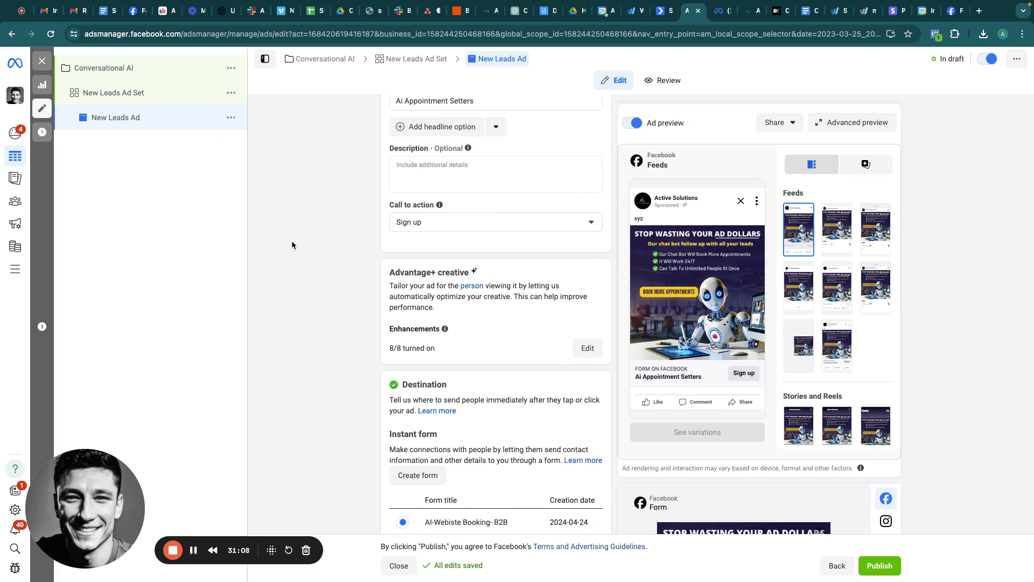
pyautogui.scroll(-5, 376, 377)
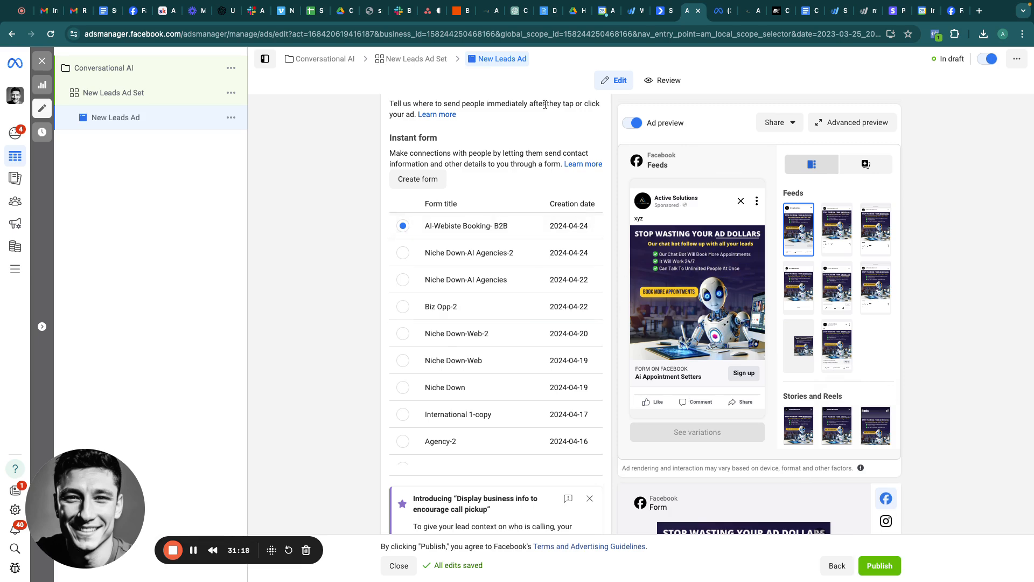
pyautogui.click(492, 13)
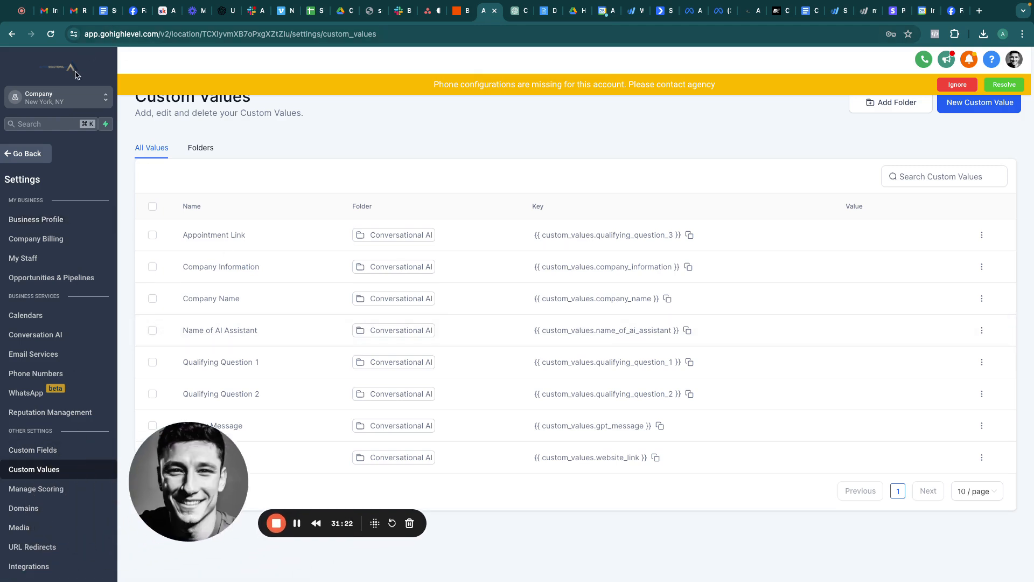
# Step: Switch to the Active Solutions sub-account and view its Integrations
pyautogui.click(63, 98)
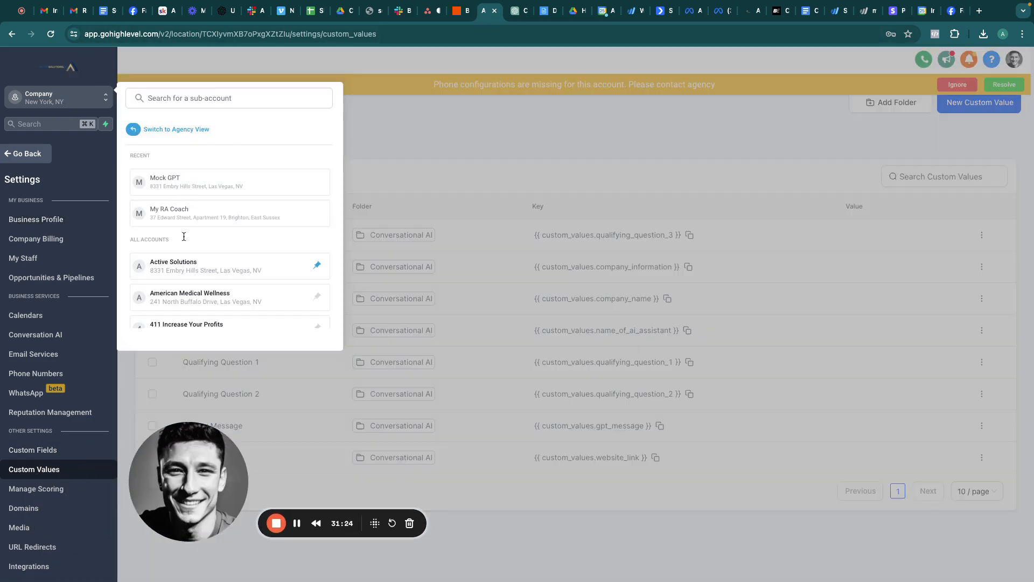
pyautogui.click(184, 264)
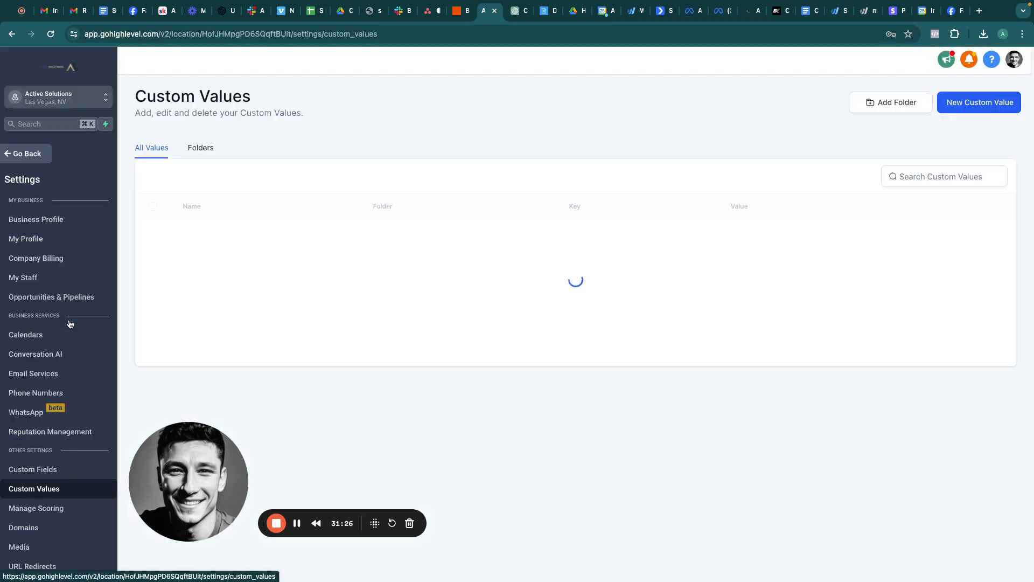
pyautogui.scroll(-3, 59, 479)
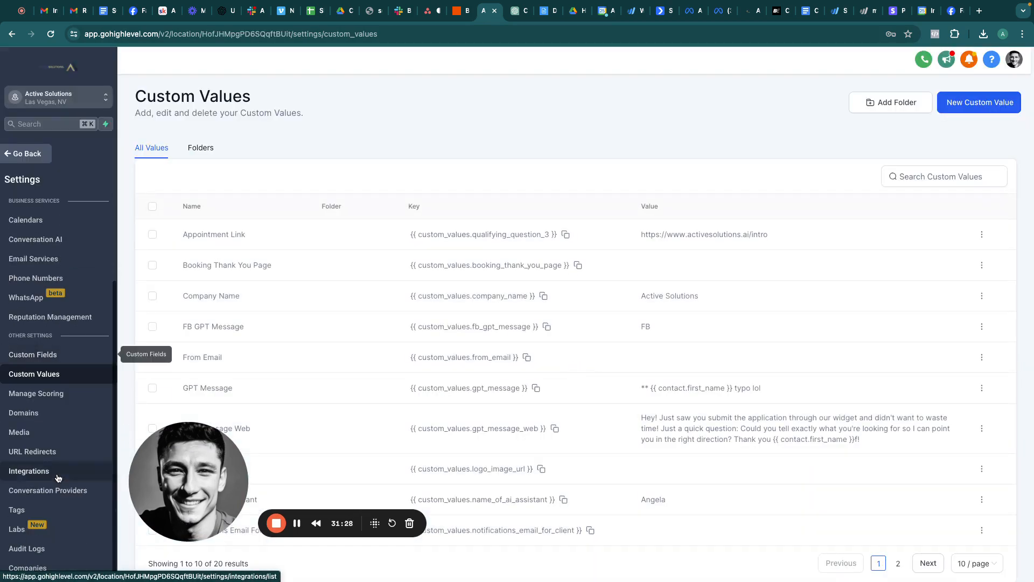
pyautogui.click(58, 478)
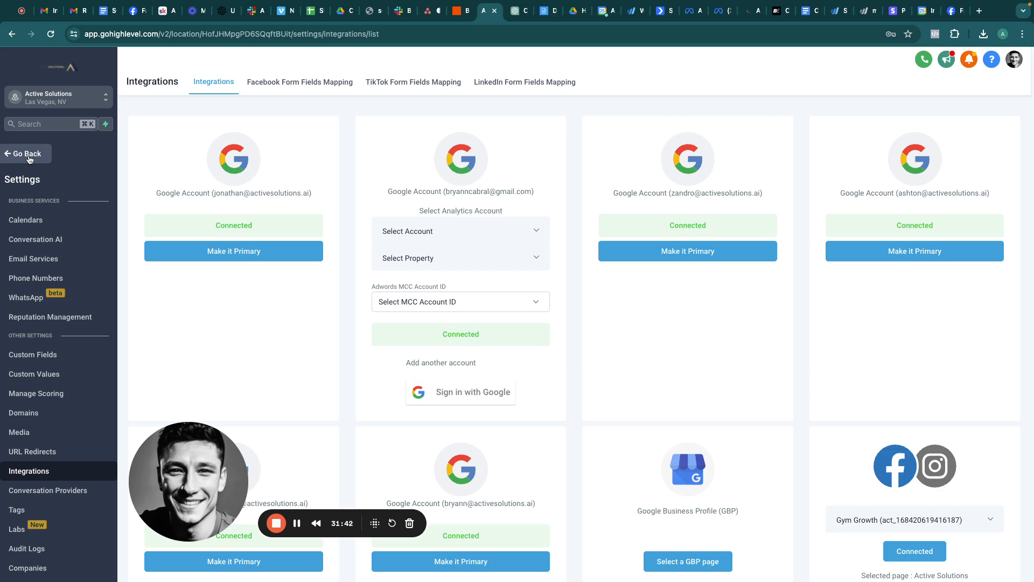
# Step: Return to the Company sub-account and open the Conversational AI workflow in the AI folder
pyautogui.click(78, 95)
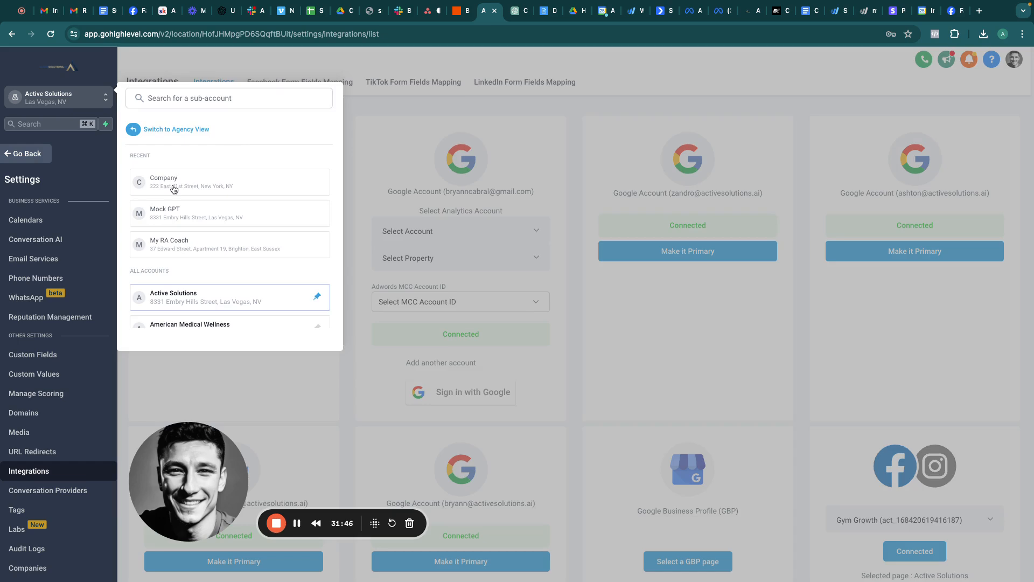
pyautogui.click(173, 183)
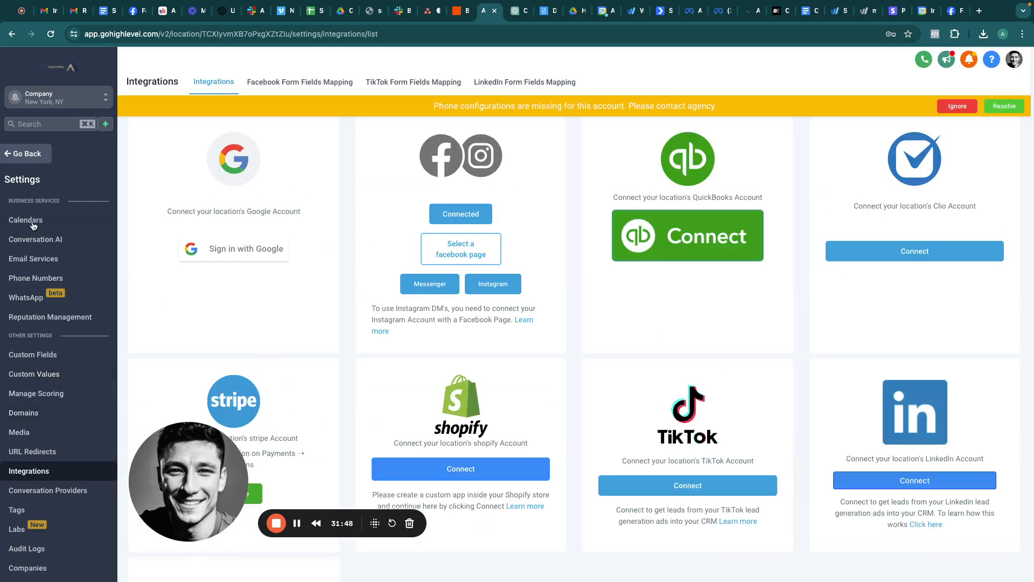
pyautogui.click(34, 154)
pyautogui.click(46, 328)
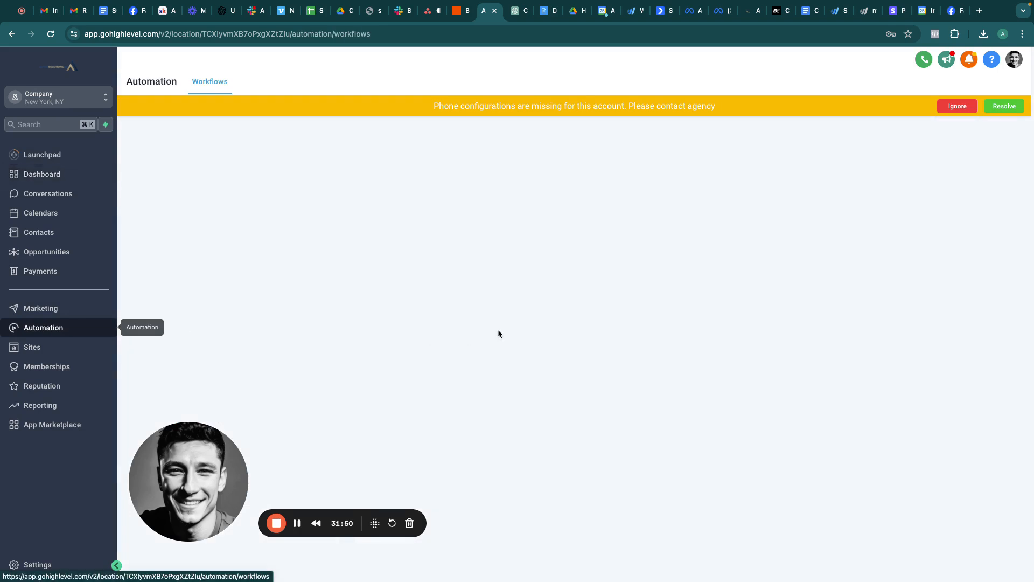
pyautogui.click(268, 263)
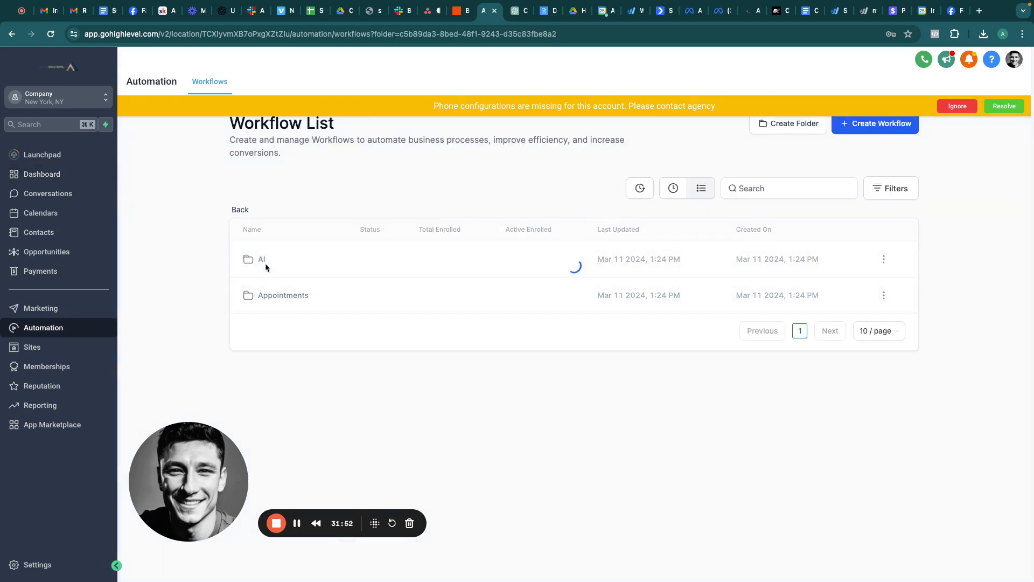
pyautogui.click(281, 258)
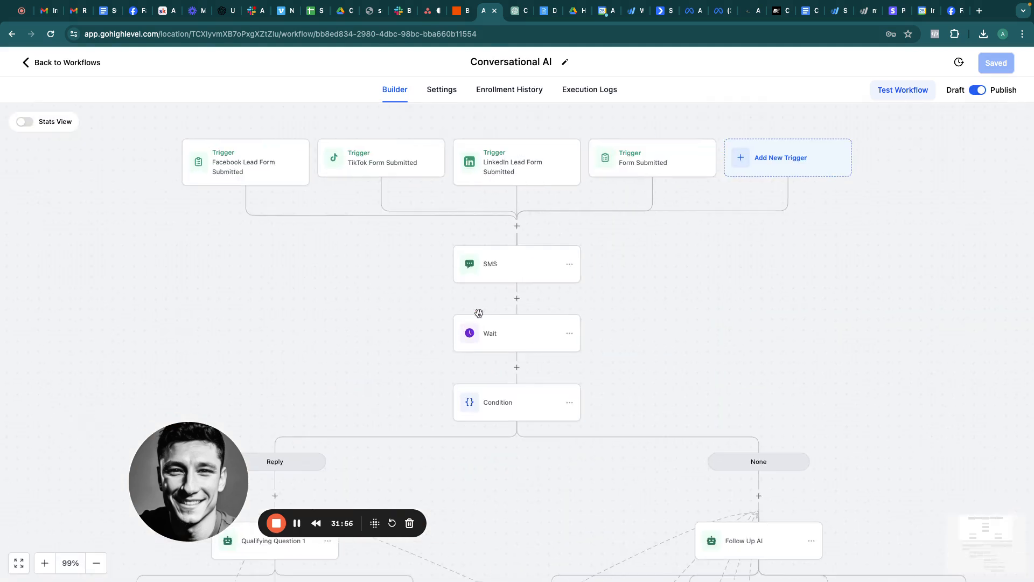
# Step: Inspect the Facebook Lead Form trigger, then go back to the AI folder's workflow list
pyautogui.click(245, 155)
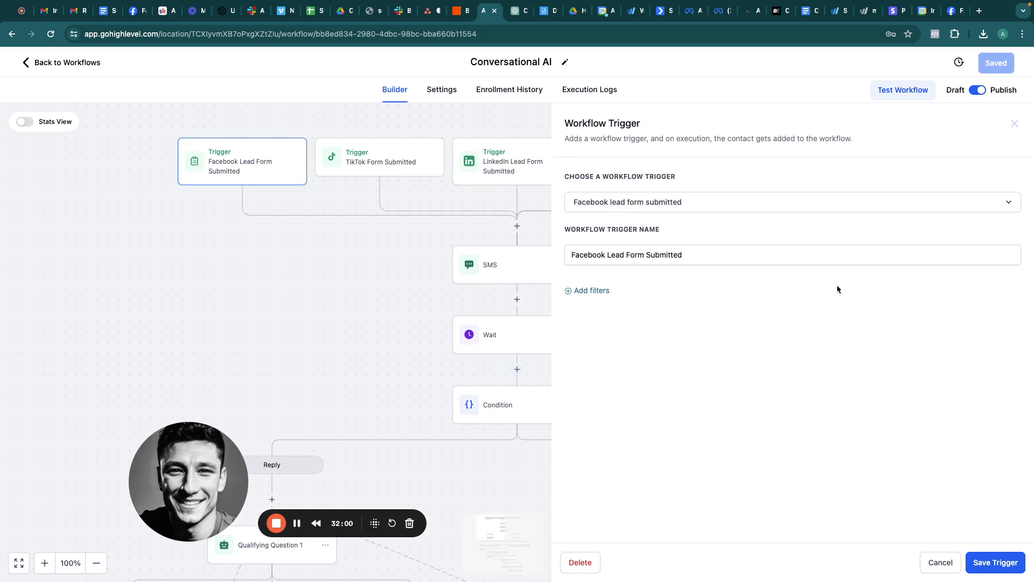
pyautogui.click(1014, 124)
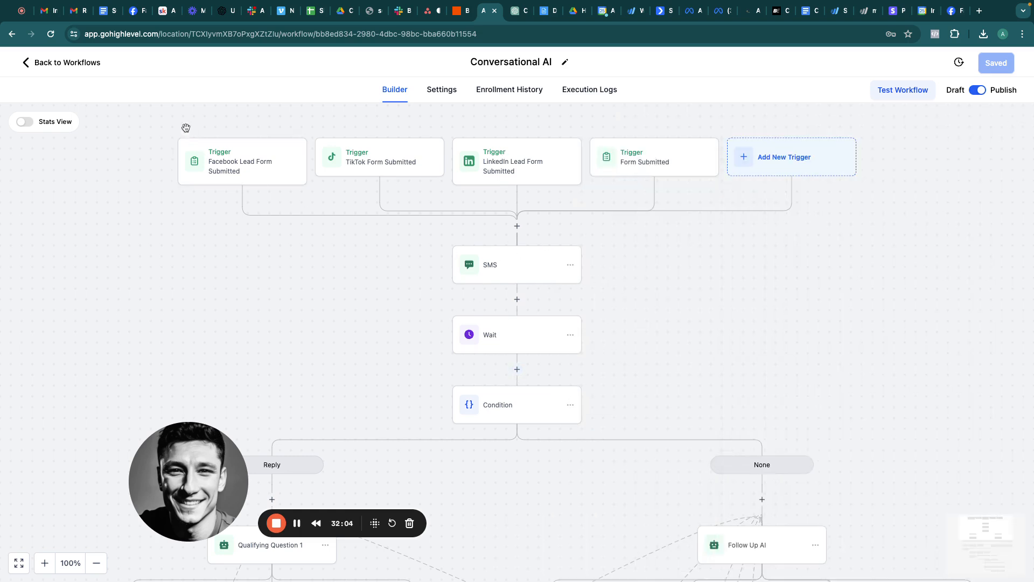
pyautogui.click(69, 64)
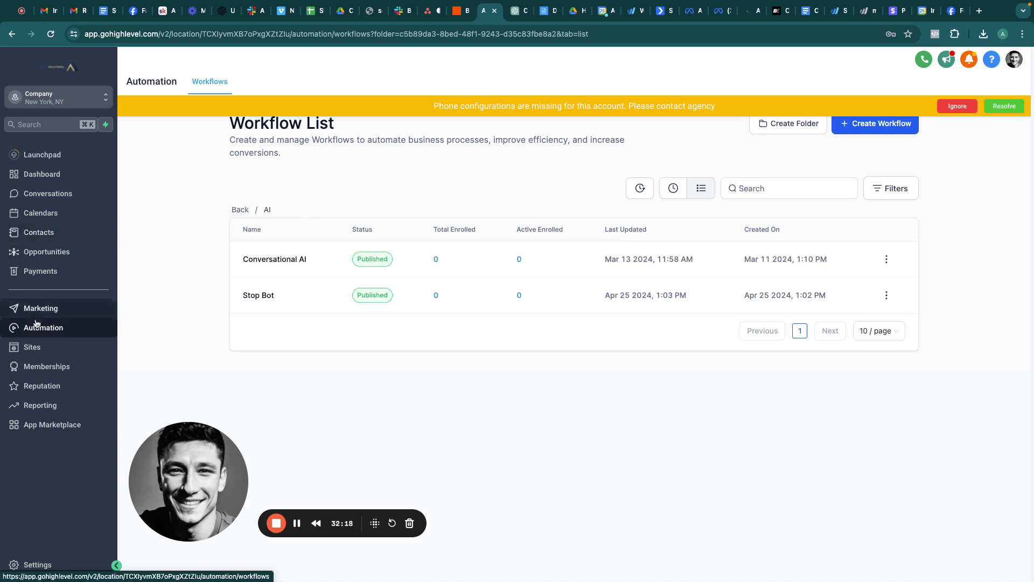
# Step: Create a new form, Form 1, in the Sites > Forms builder
pyautogui.click(34, 347)
pyautogui.moveTo(439, 84)
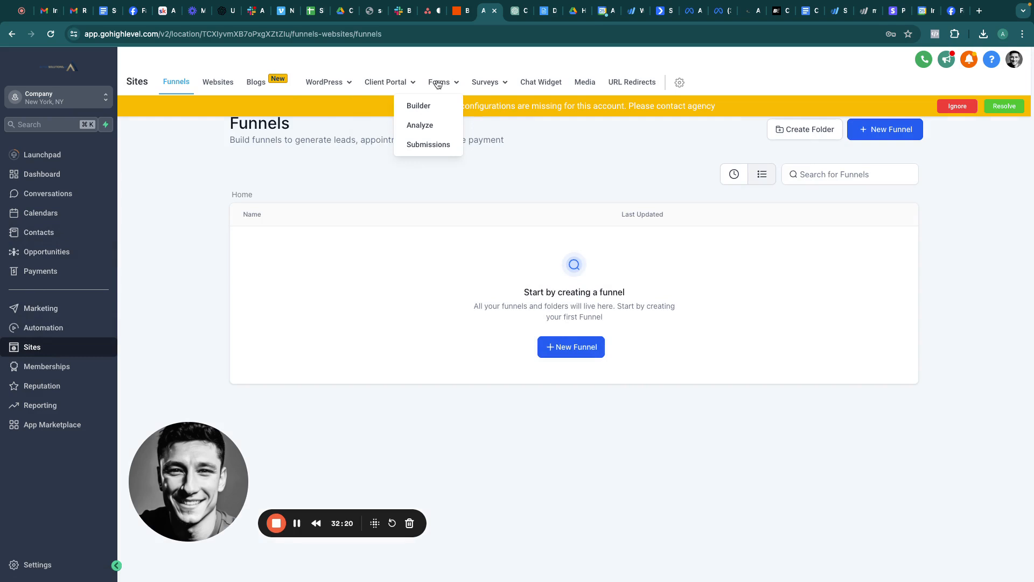
pyautogui.click(418, 106)
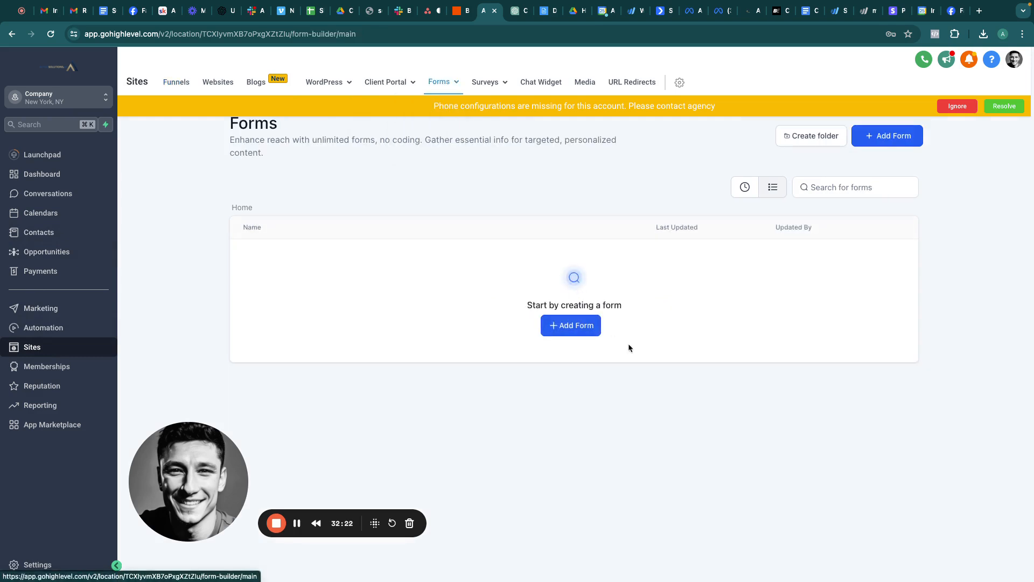
pyautogui.click(564, 329)
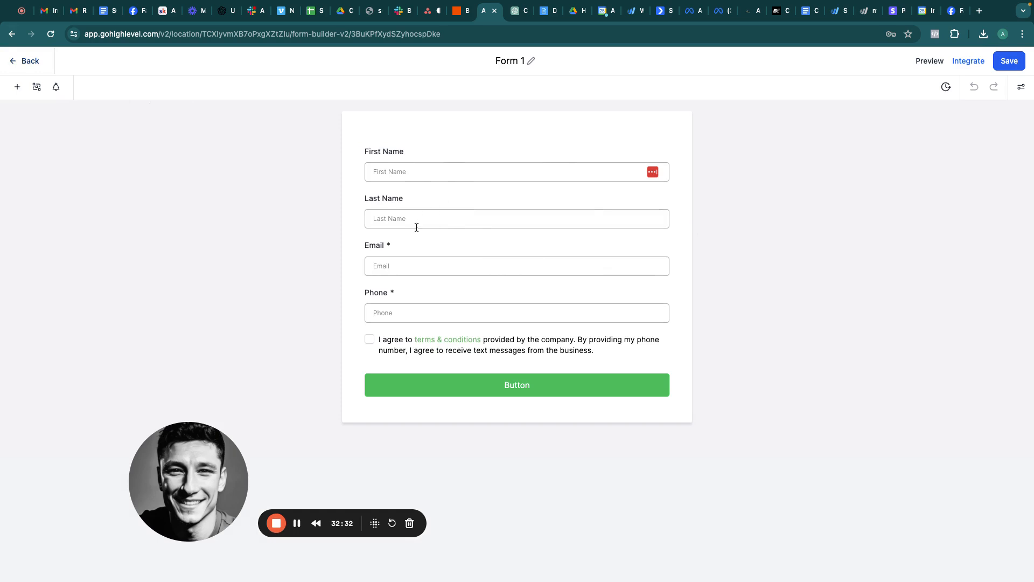
# Step: Review the First Name and Phone field settings in Form 1
pyautogui.click(438, 154)
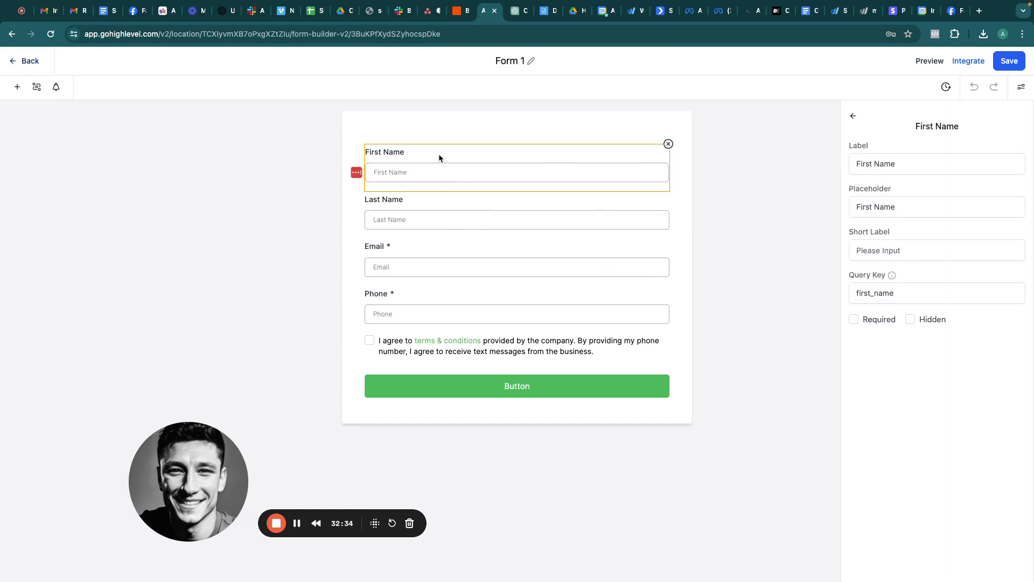
pyautogui.click(401, 306)
pyautogui.click(353, 274)
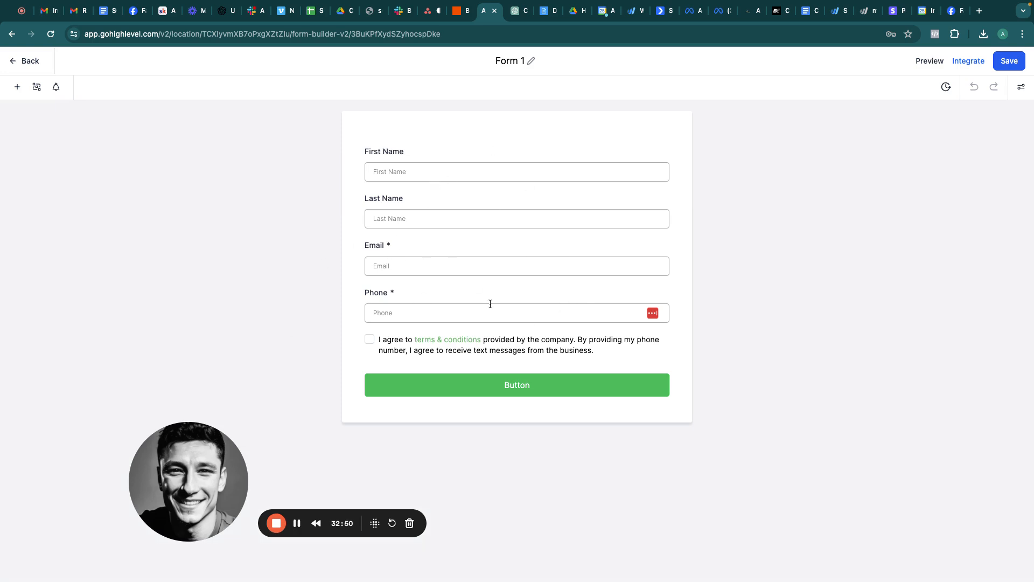
# Step: Set Form 0 as the Introduction Call calendar's form under Forms & Payment
pyautogui.click(24, 61)
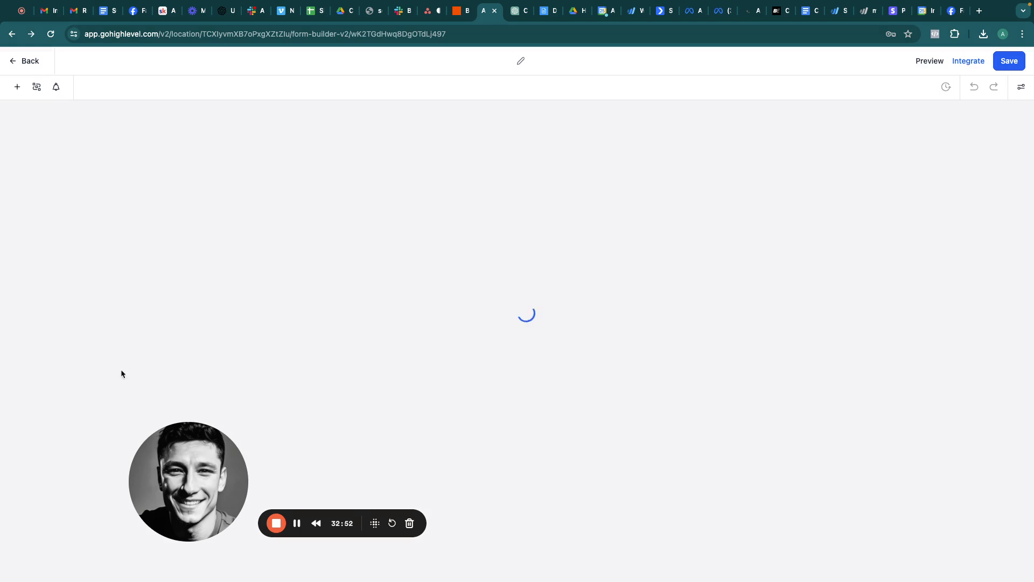
pyautogui.click(20, 63)
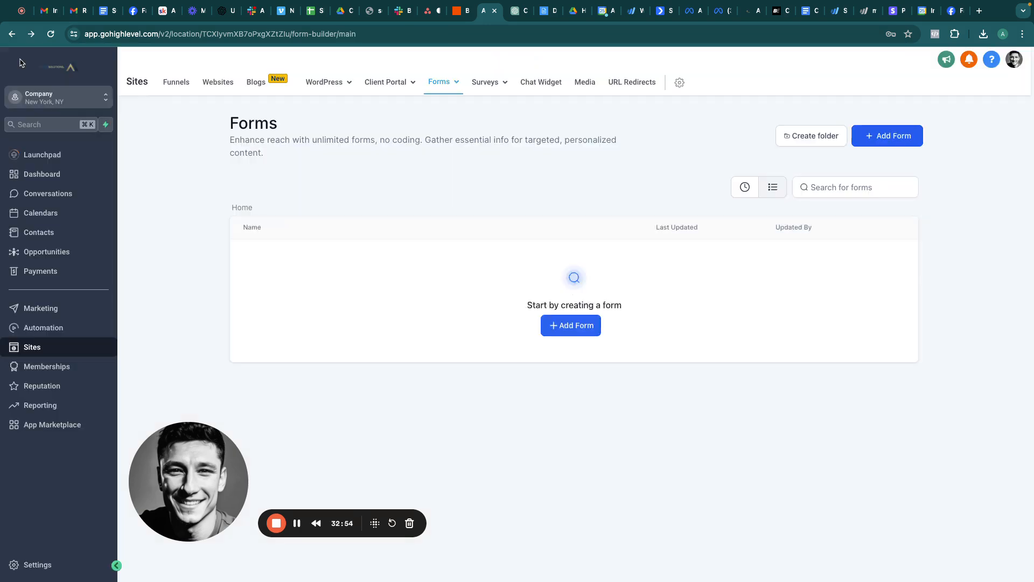
pyautogui.click(21, 565)
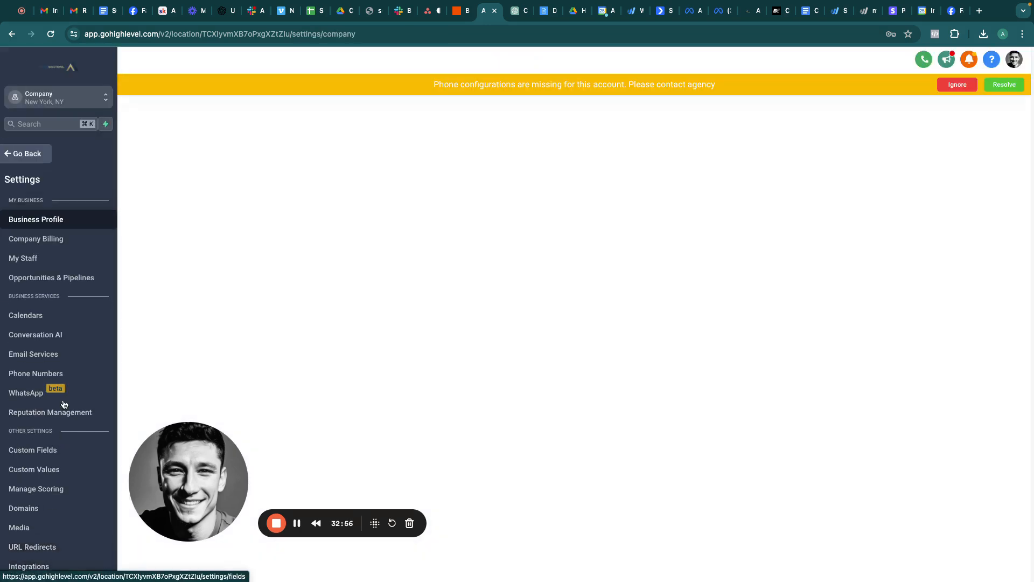
pyautogui.click(32, 315)
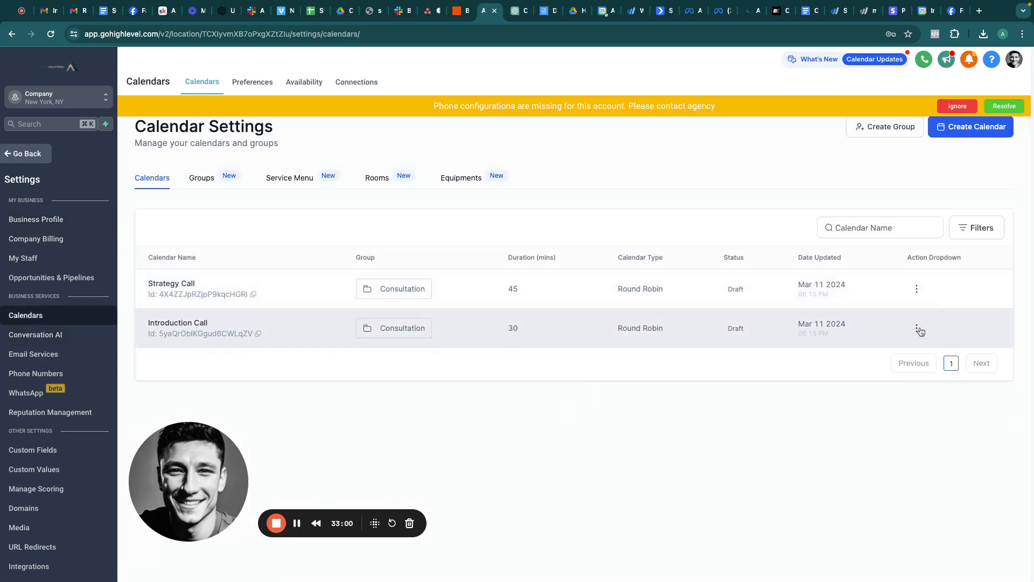
pyautogui.click(918, 330)
pyautogui.click(895, 351)
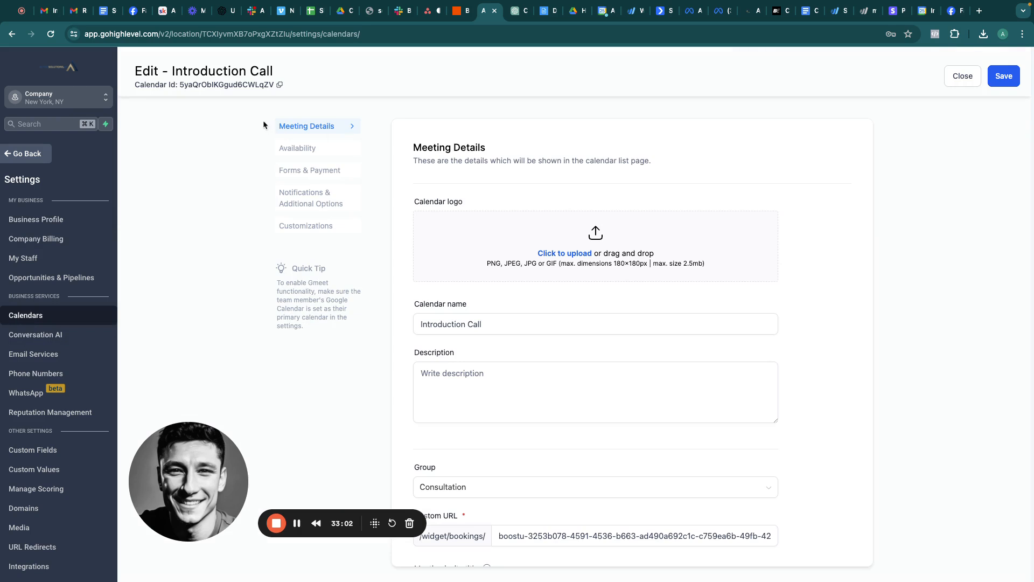
pyautogui.click(310, 173)
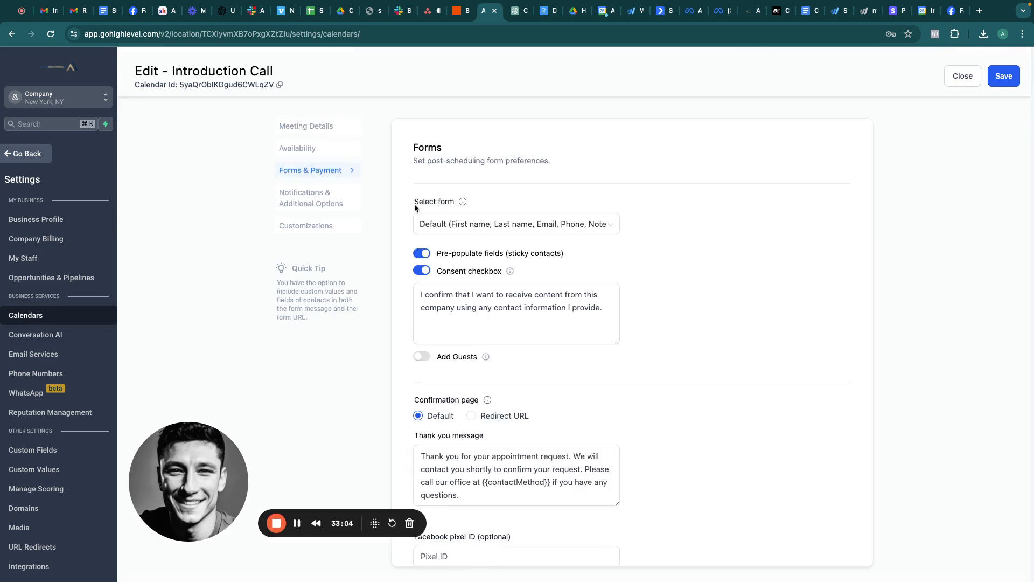
pyautogui.click(497, 228)
pyautogui.click(432, 265)
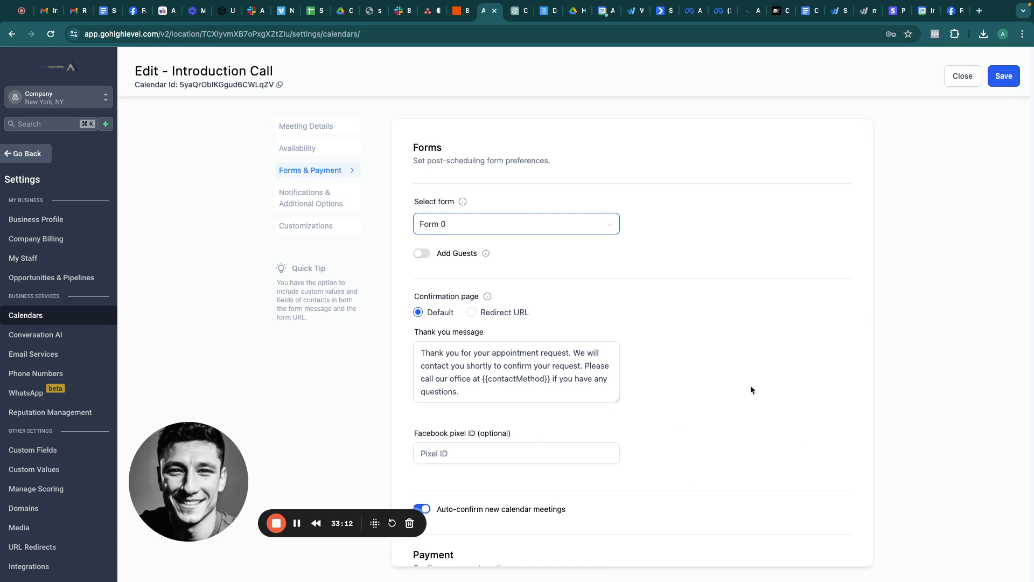
pyautogui.click(296, 523)
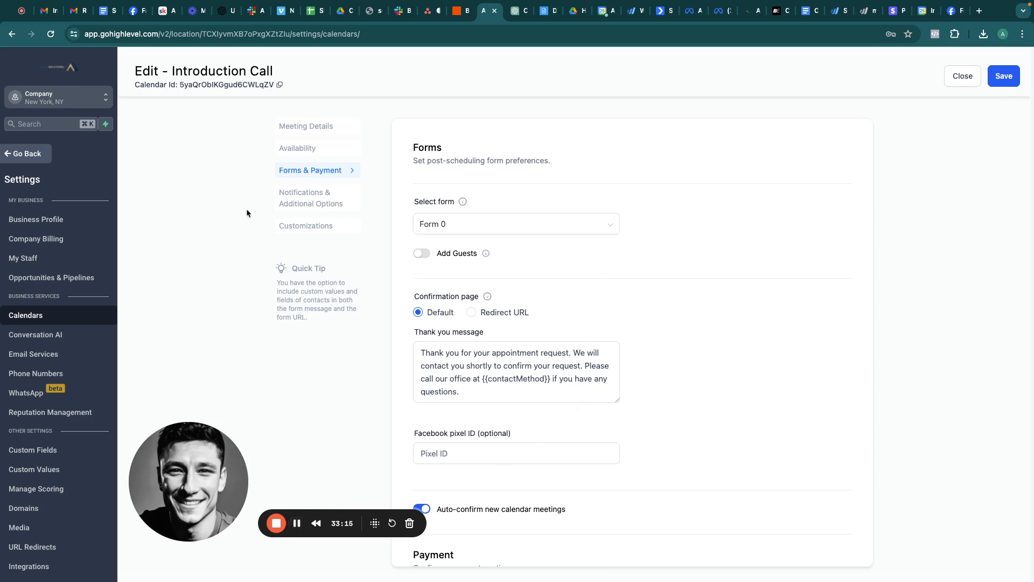
# Step: Go back from calendar settings to the Forms list showing Form 0 and Form 1
pyautogui.click(31, 154)
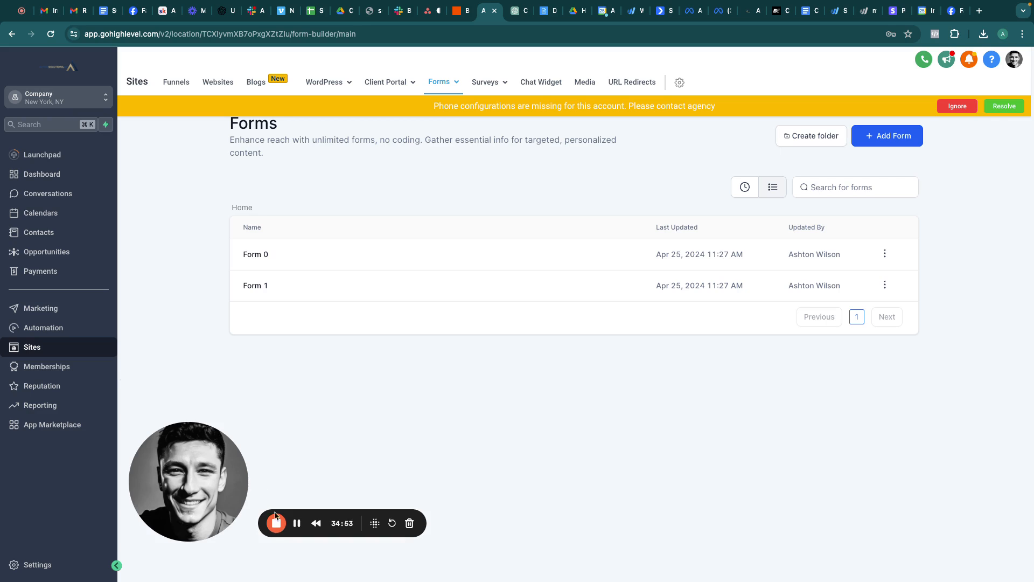
# Step: Open the AI Appointment Setters Guide and select its Snapshot and DFY list items
pyautogui.click(297, 523)
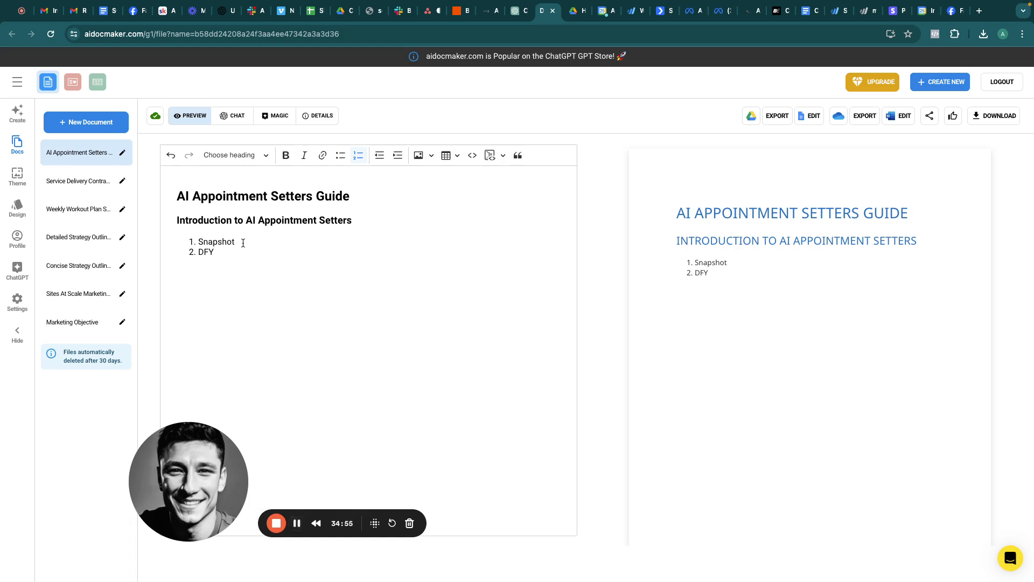
pyautogui.moveTo(240, 241); pyautogui.dragTo(199, 241)
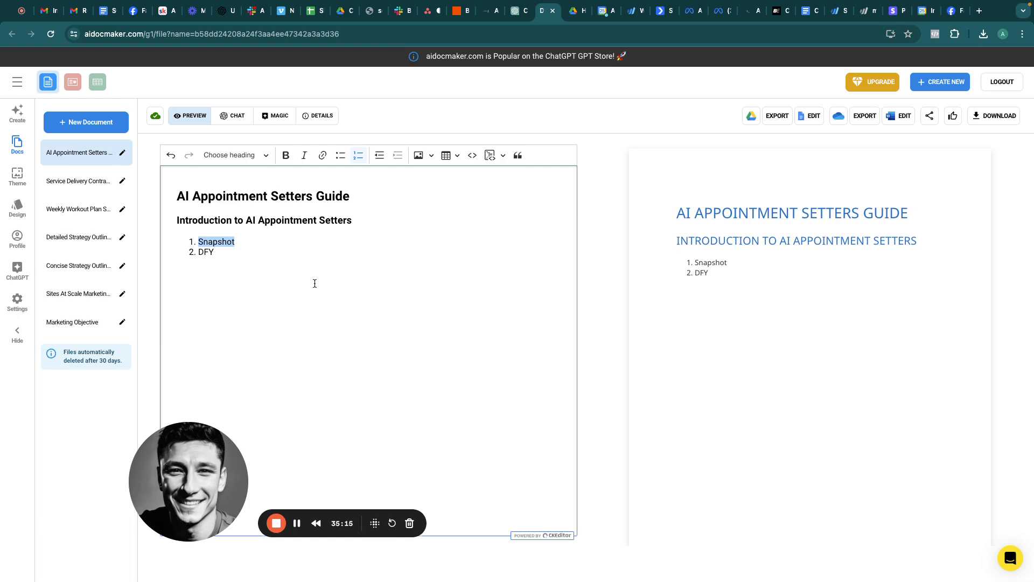
pyautogui.click(235, 241)
pyautogui.click(217, 253)
pyautogui.doubleClick(217, 254)
pyautogui.click(217, 254)
pyautogui.doubleClick(217, 254)
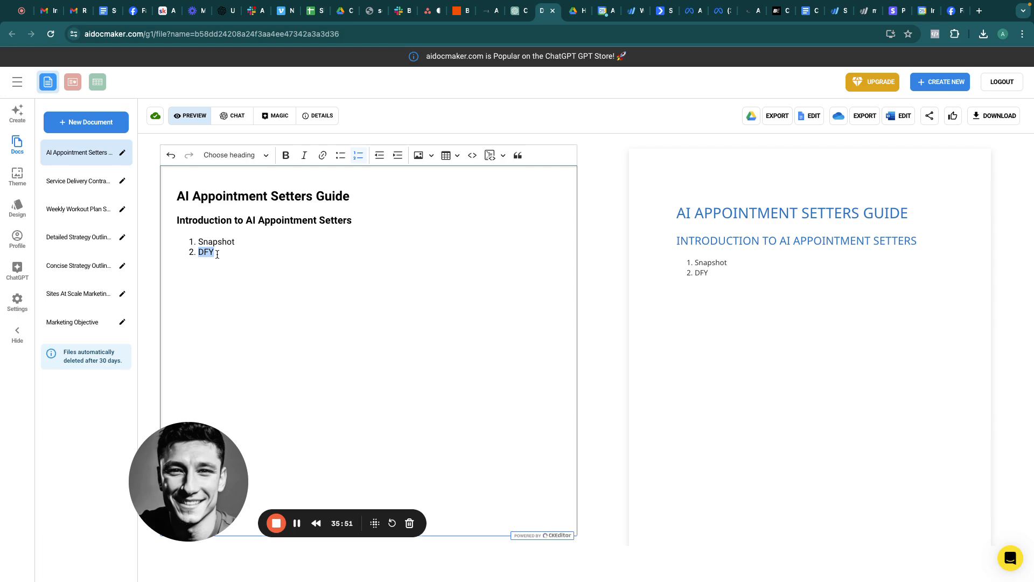
pyautogui.click(226, 254)
pyautogui.doubleClick(227, 253)
pyautogui.click(226, 254)
pyautogui.doubleClick(225, 254)
pyautogui.click(225, 254)
pyautogui.doubleClick(225, 254)
pyautogui.click(233, 253)
pyautogui.doubleClick(219, 252)
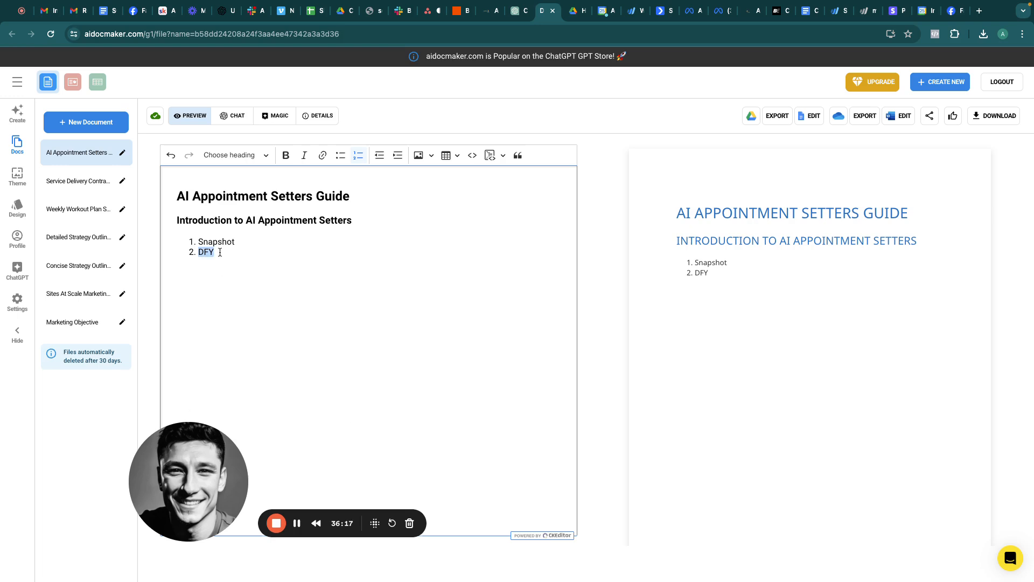